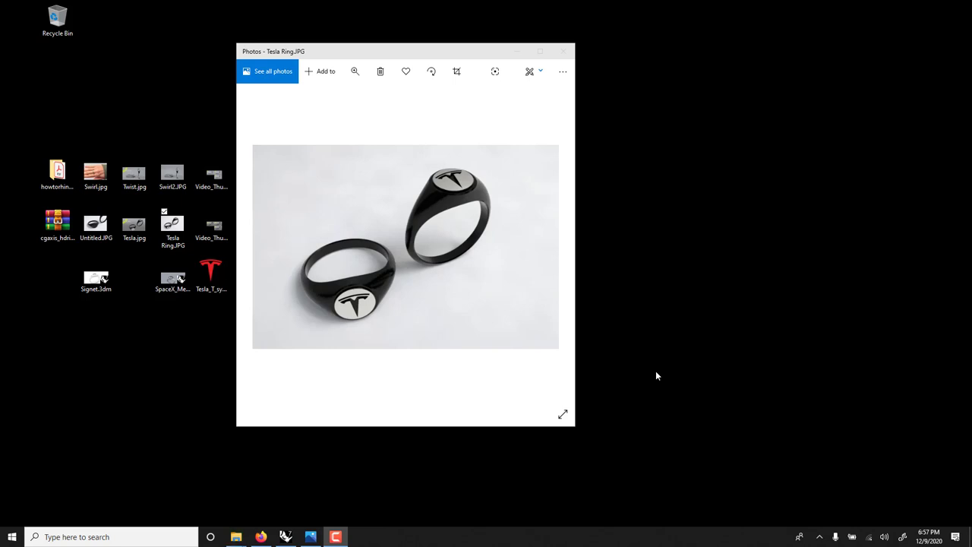
Step: Shrink the Tesla Ring photo window and move it right, off the desktop icons
{"action": "left_click_drag", "start_coordinate": [572, 427], "coordinate": [602, 332]}
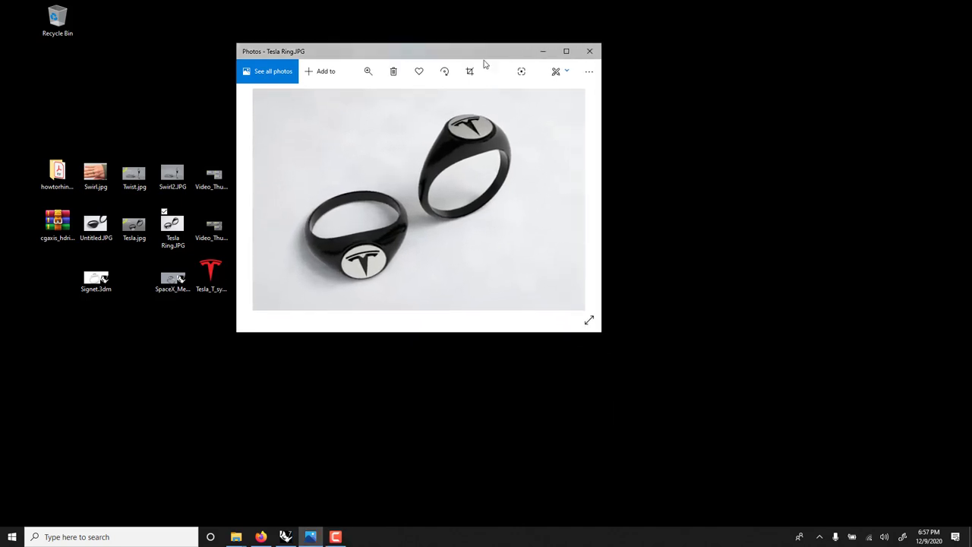
{"action": "left_click_drag", "start_coordinate": [479, 58], "coordinate": [546, 97]}
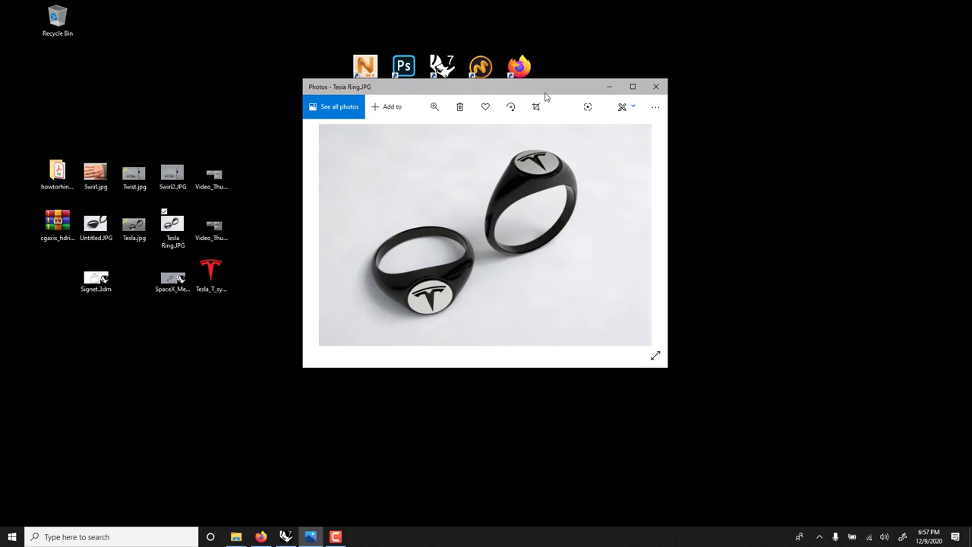
Step: Load cadjewelleryskills.com in a new Firefox tab, scroll its home page, then add another blank tab
{"action": "left_click", "coordinate": [262, 535]}
{"action": "left_click", "coordinate": [376, 118]}
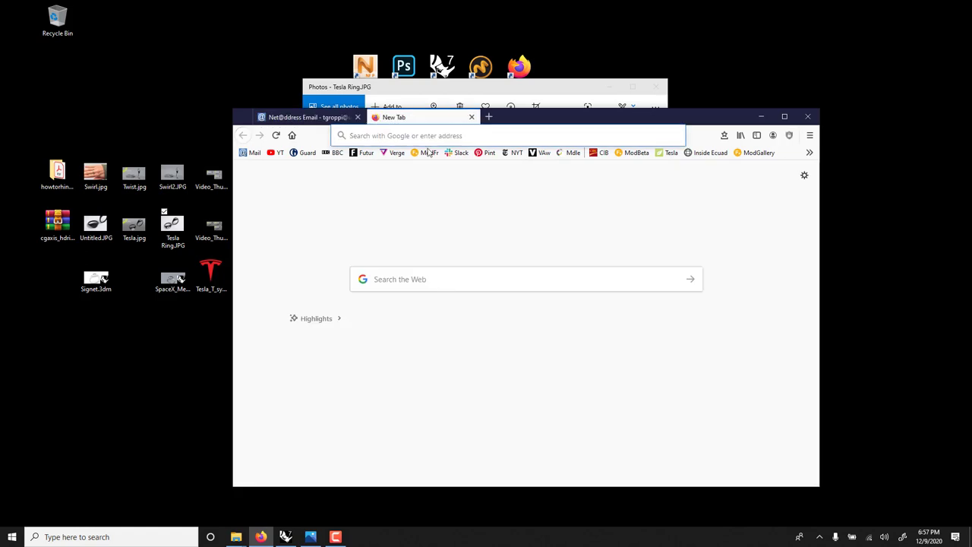
{"action": "left_click", "coordinate": [454, 283]}
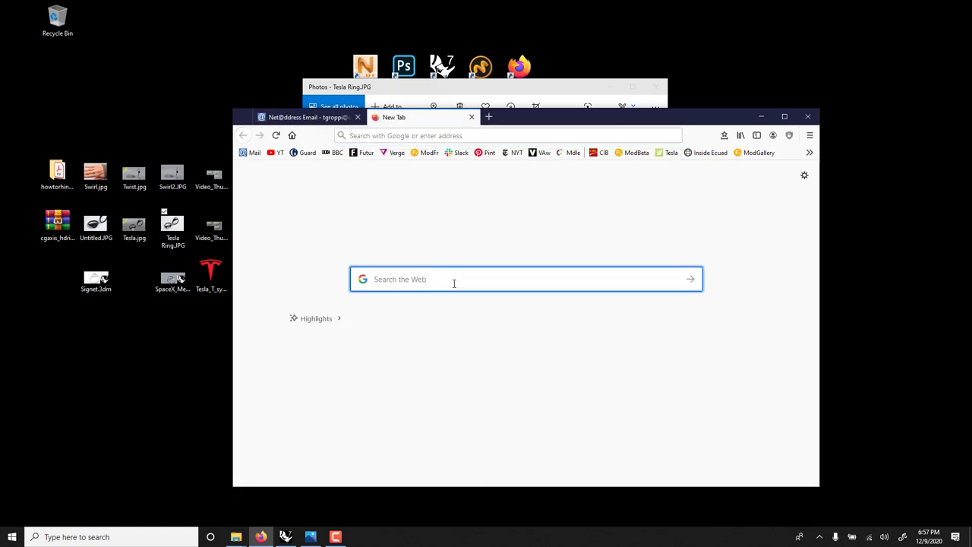
{"action": "type", "text": "ja"}
{"action": "key", "text": "Return"}
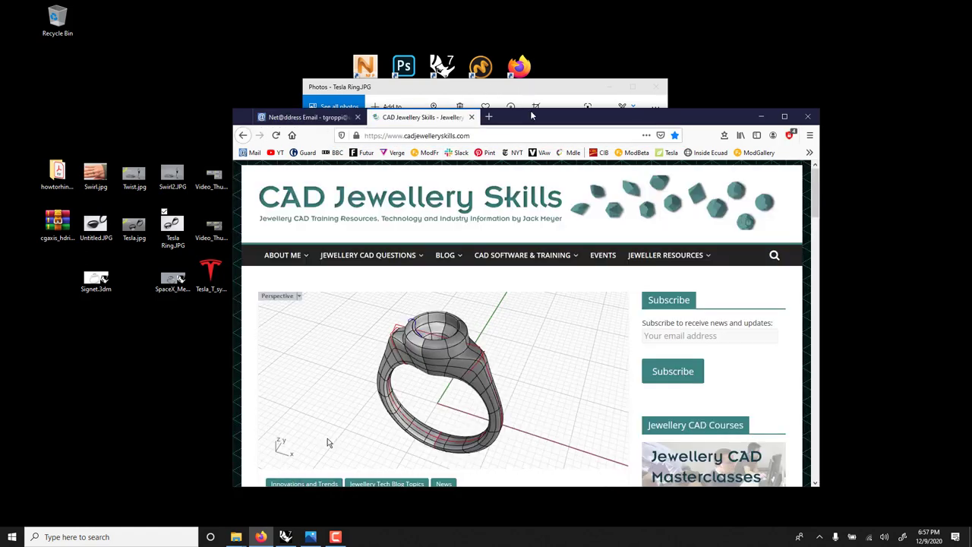
{"action": "left_click_drag", "start_coordinate": [532, 116], "coordinate": [526, 88]}
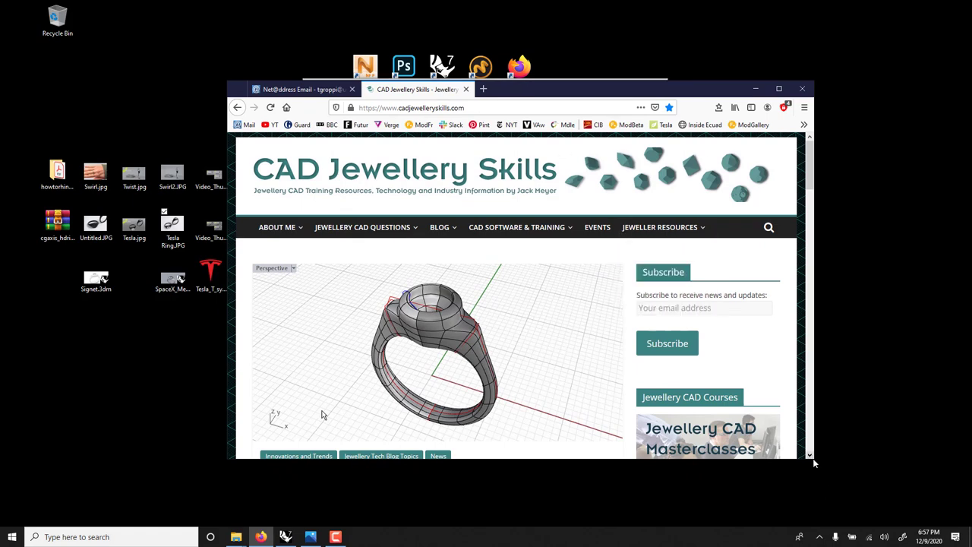
{"action": "scroll", "coordinate": [810, 455], "scroll_direction": "down", "scroll_amount": 1}
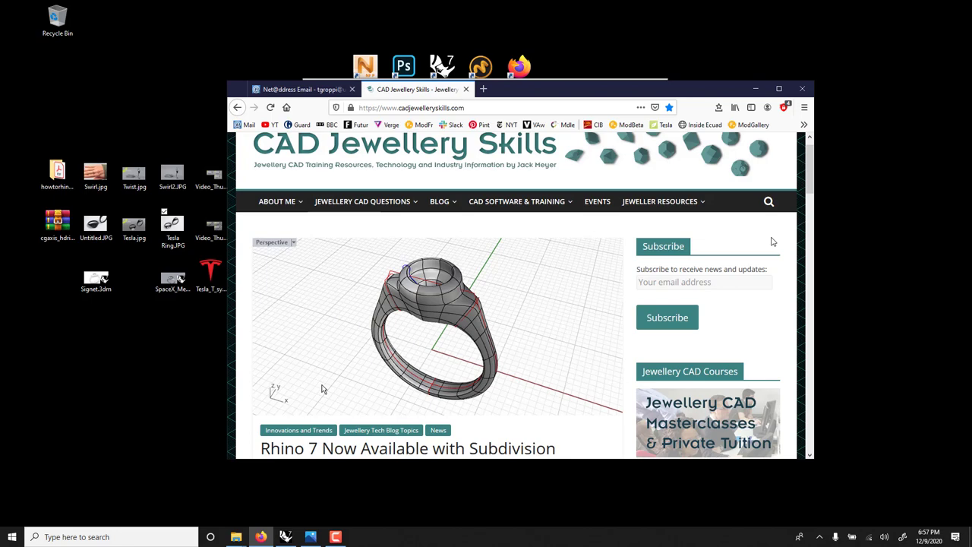
{"action": "left_click_drag", "start_coordinate": [810, 173], "coordinate": [810, 144]}
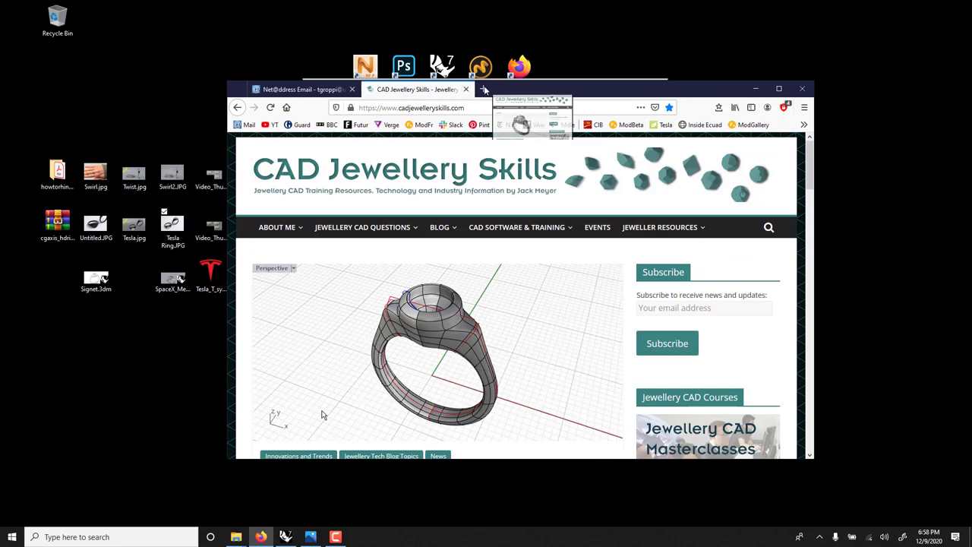
{"action": "left_click", "coordinate": [483, 89]}
Step: Browse the Simply3DDesign Etsy shop items down to the CA$10.00 Tesla Ring, then minimize Firefox
{"action": "left_click", "coordinate": [804, 125]}
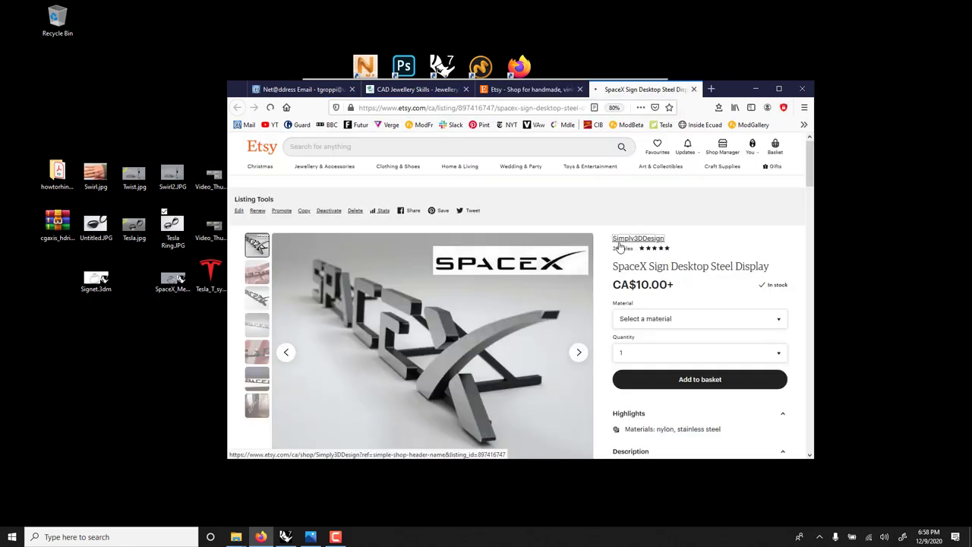
{"action": "left_click", "coordinate": [740, 207]}
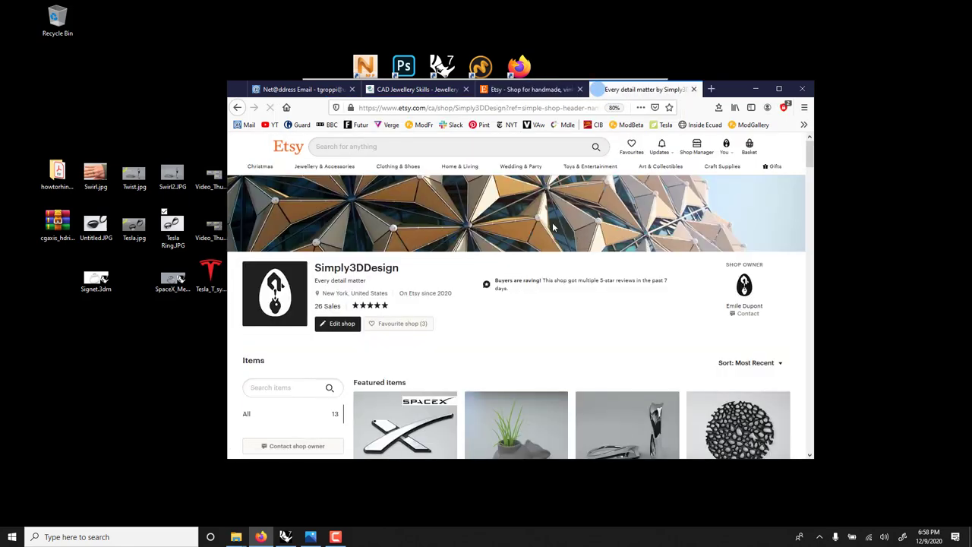
{"action": "scroll", "coordinate": [737, 220], "scroll_direction": "down", "scroll_amount": 5}
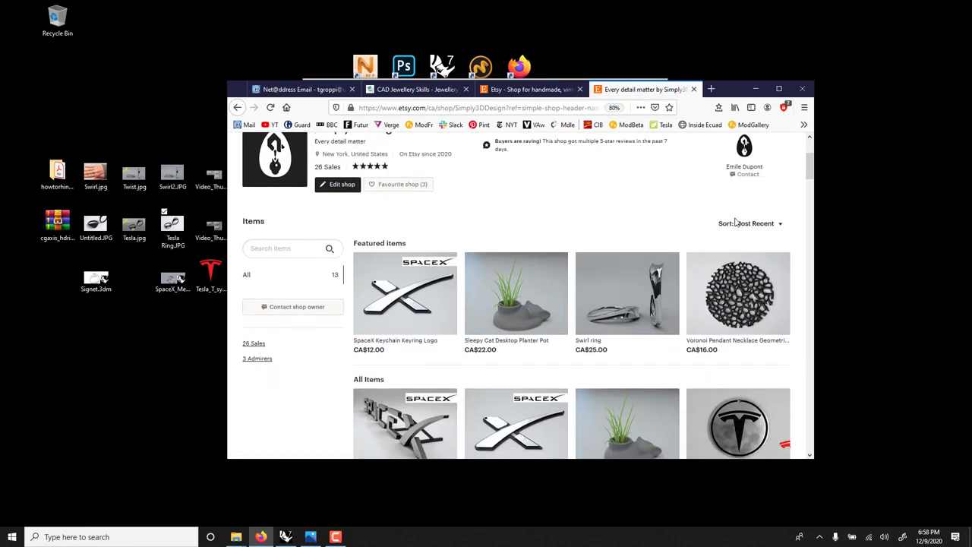
{"action": "scroll", "coordinate": [737, 220], "scroll_direction": "down", "scroll_amount": 3}
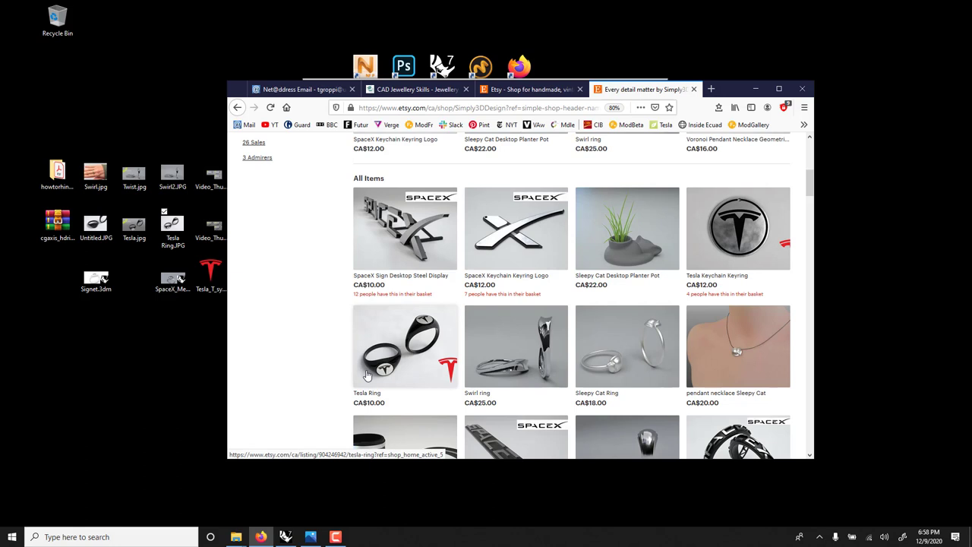
{"action": "scroll", "coordinate": [337, 348], "scroll_direction": "down", "scroll_amount": 1}
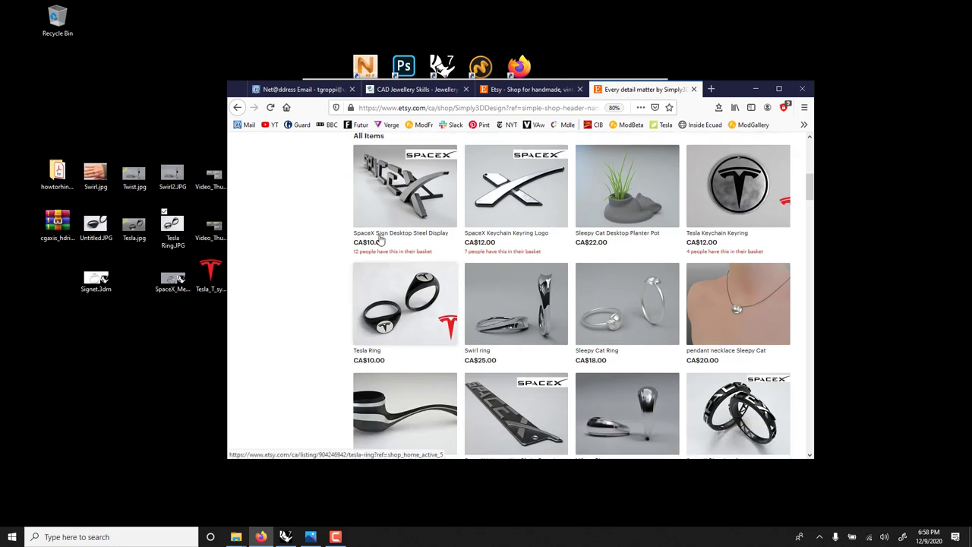
{"action": "scroll", "coordinate": [683, 228], "scroll_direction": "up", "scroll_amount": 1}
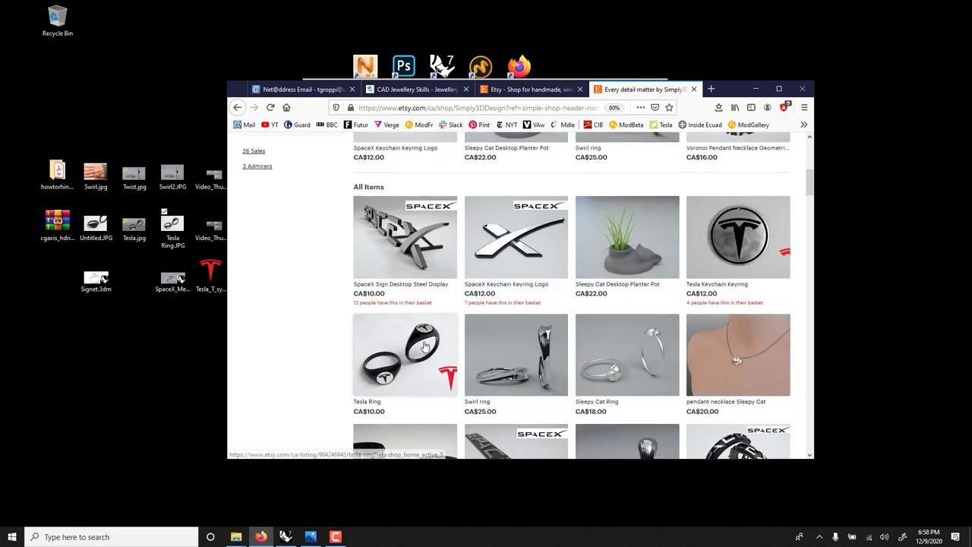
{"action": "left_click", "coordinate": [759, 90]}
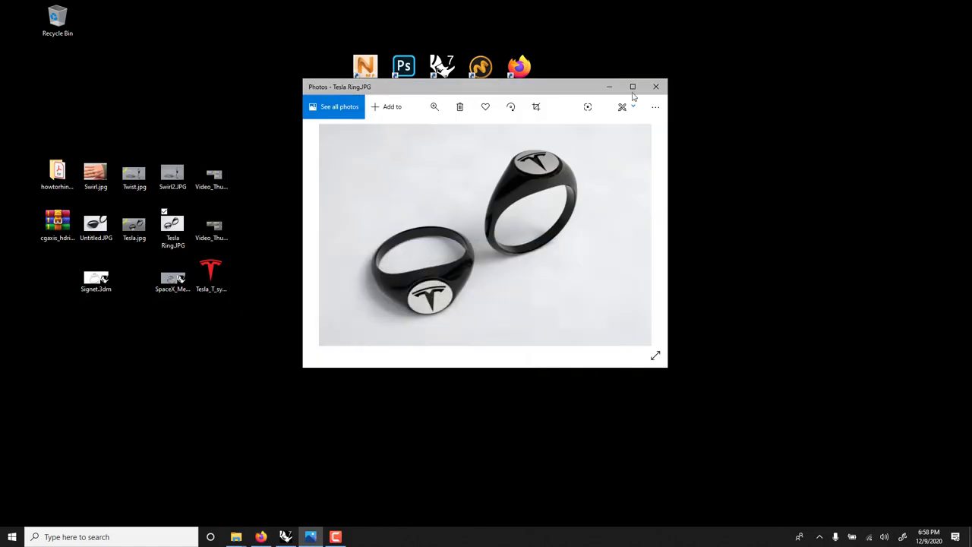
Step: Draw a 12.846 mm upright circle centred on the origin in the Front view
{"action": "left_click_drag", "start_coordinate": [544, 86], "coordinate": [583, 88]}
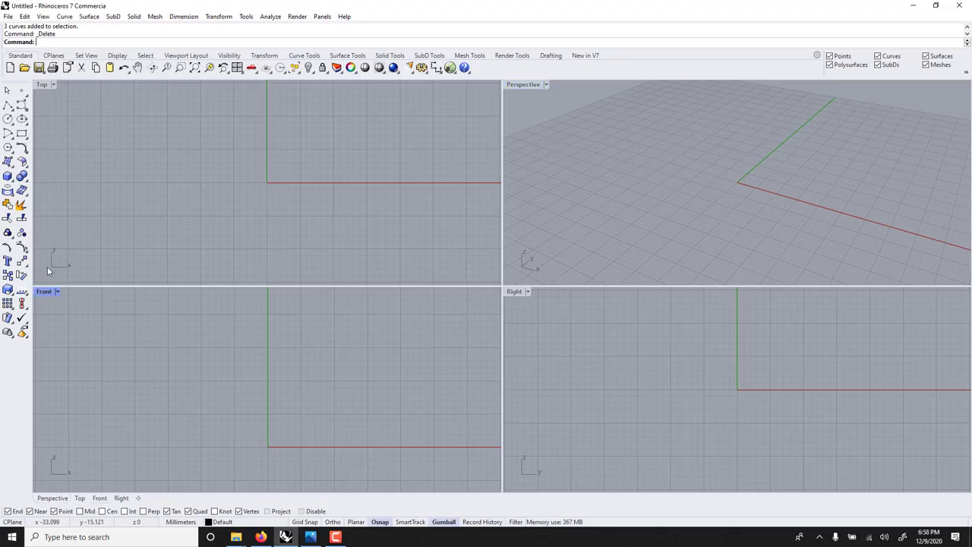
{"action": "left_click", "coordinate": [8, 118]}
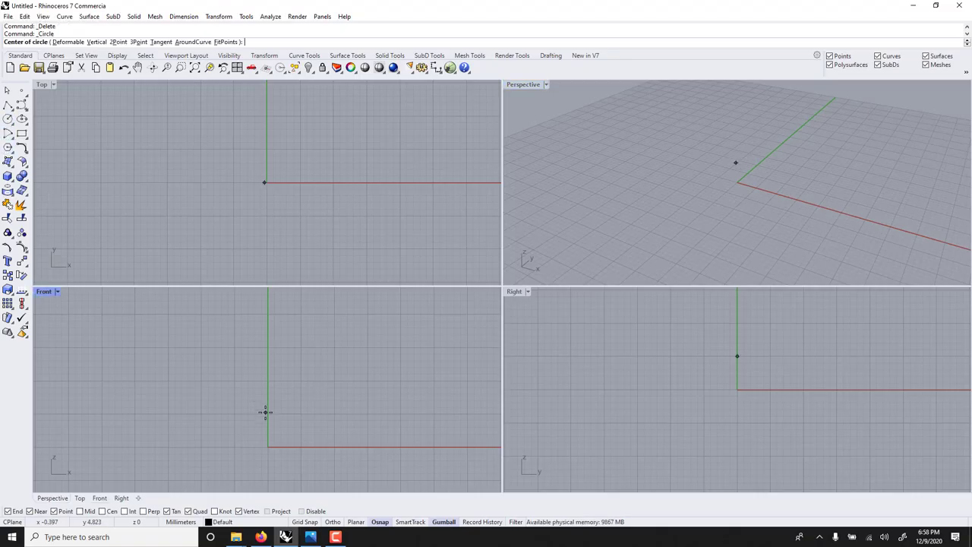
{"action": "type", "text": "0"}
{"action": "key", "text": "Return"}
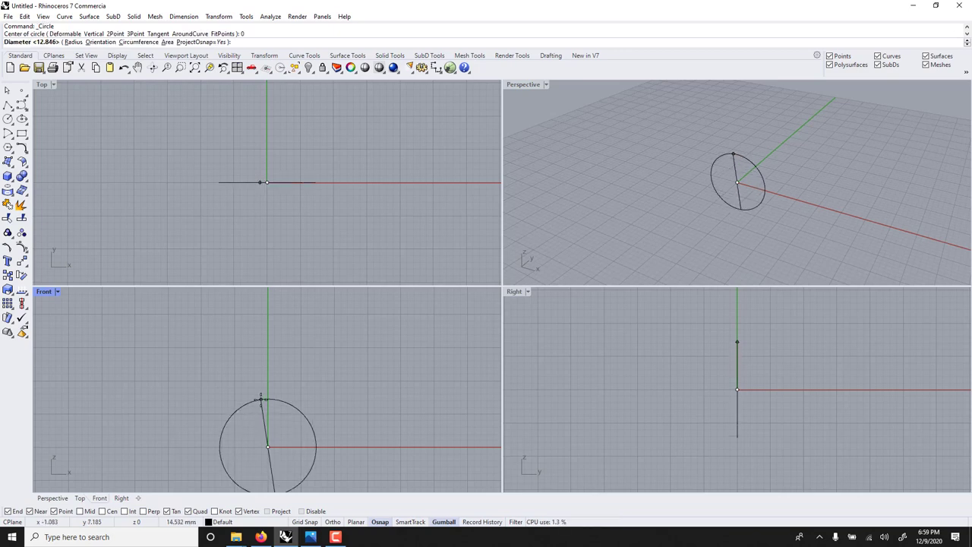
{"action": "left_click", "coordinate": [272, 390]}
{"action": "right_click_drag", "start_coordinate": [272, 397], "coordinate": [279, 360]}
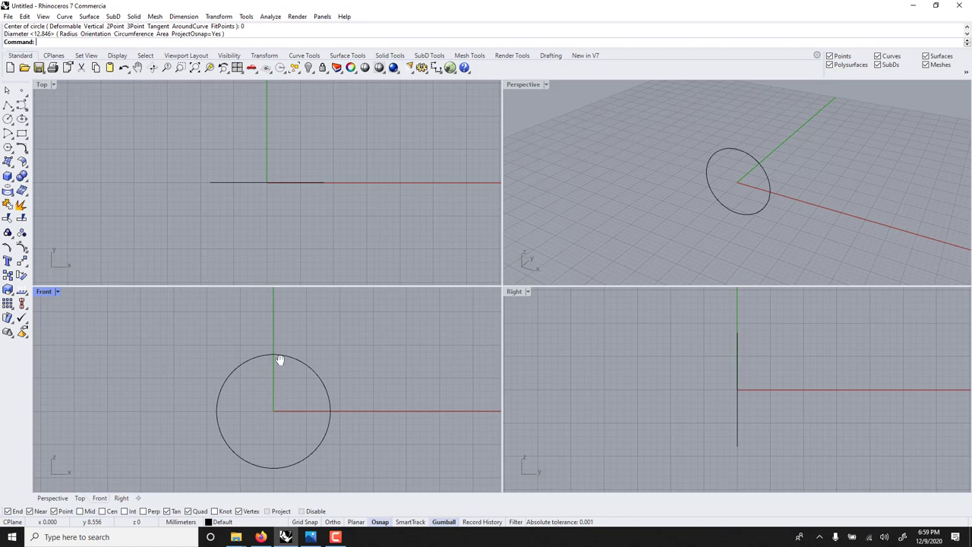
Step: Draw a 17.112 mm flat circle centred on the origin in the Top view and select it
{"action": "left_click", "coordinate": [8, 118]}
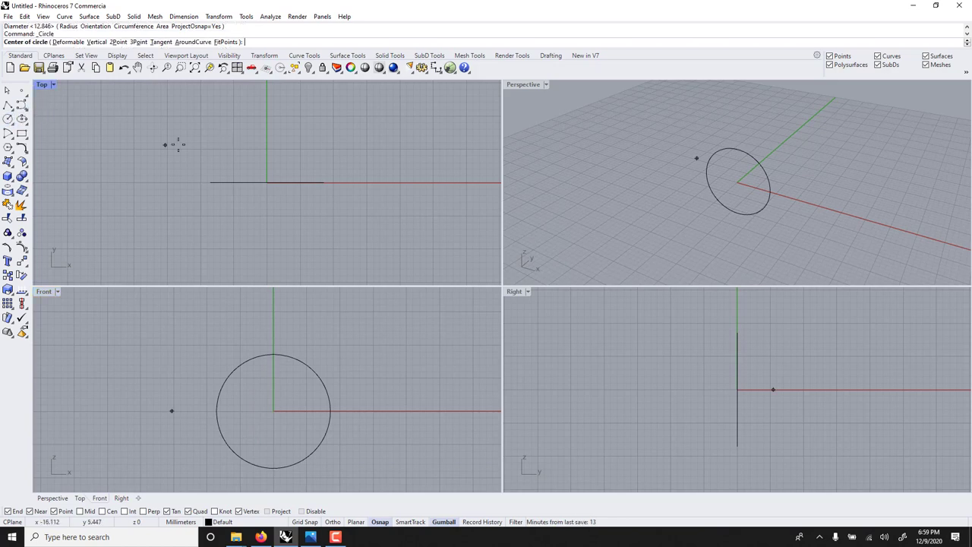
{"action": "type", "text": "0"}
{"action": "key", "text": "Return"}
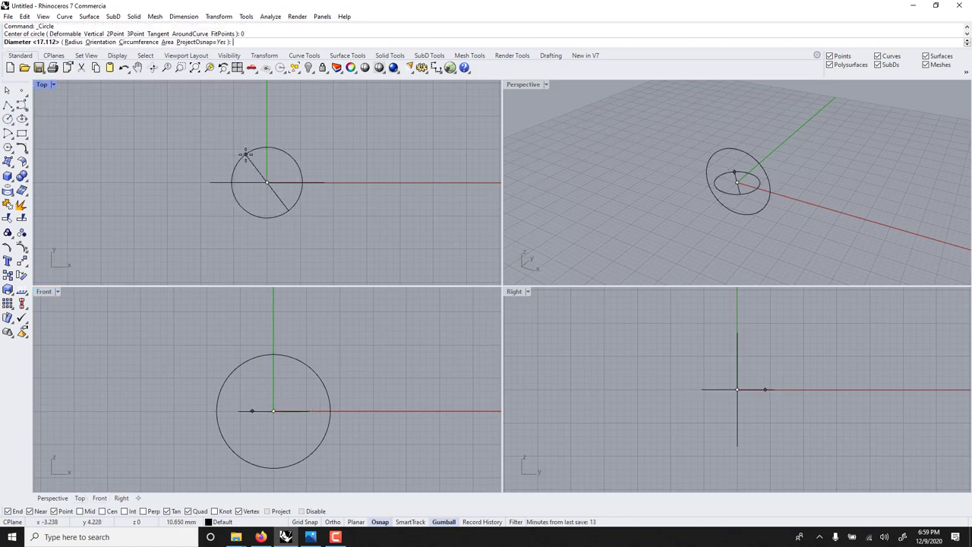
{"action": "key", "text": "F8"}
{"action": "left_click", "coordinate": [267, 156], "text": "shift"}
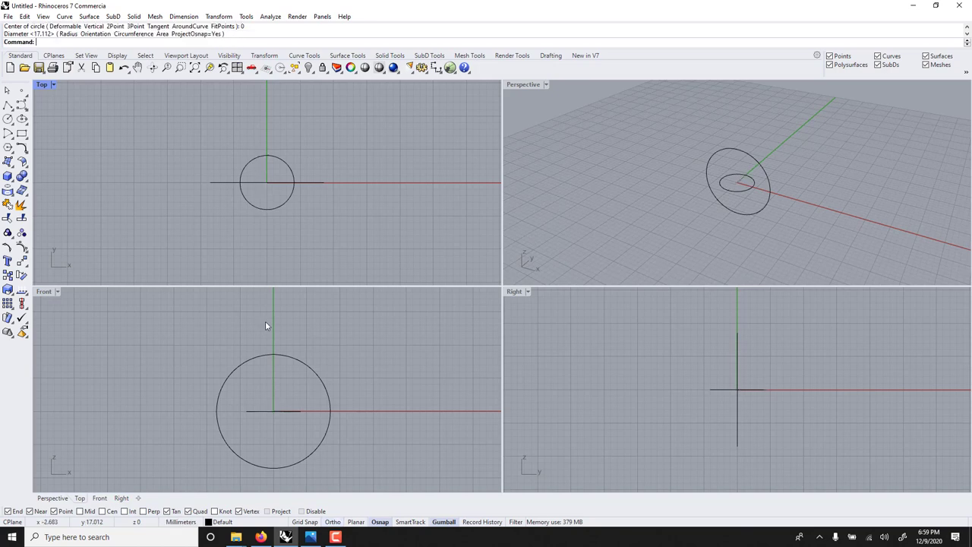
{"action": "left_click", "coordinate": [271, 417]}
Step: Lift the flat circle above the upright circle and place a copy below it
{"action": "left_click_drag", "start_coordinate": [273, 385], "coordinate": [280, 295]}
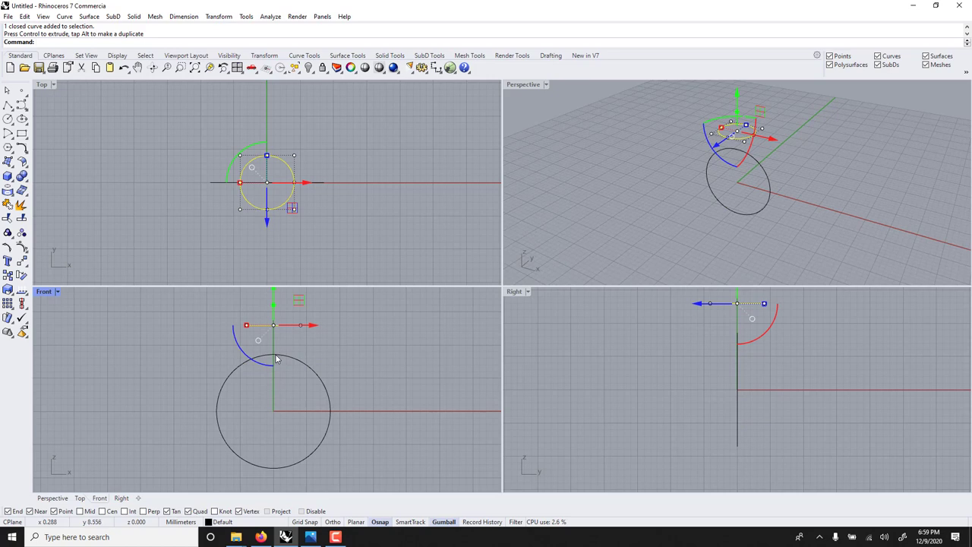
{"action": "left_click_drag", "start_coordinate": [274, 299], "coordinate": [273, 304]}
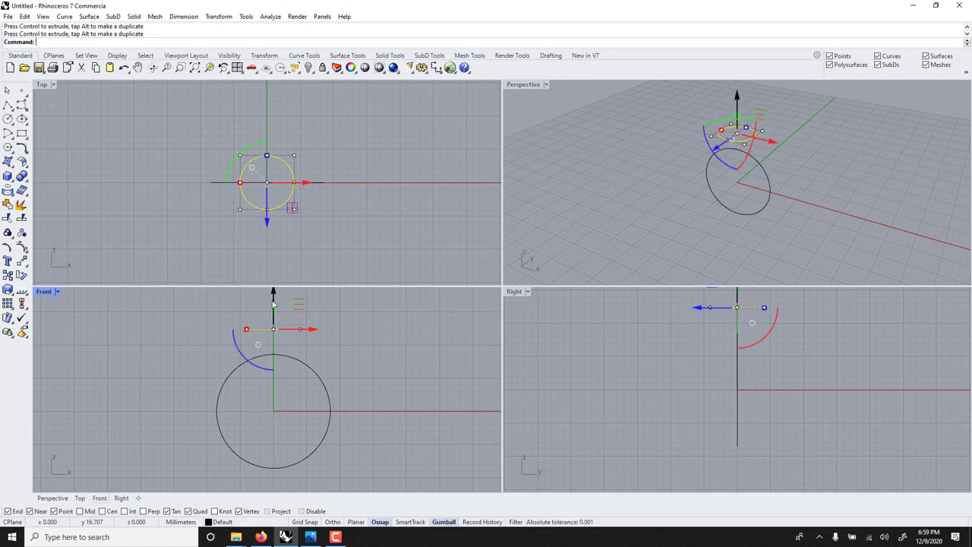
{"action": "key", "text": "alt"}
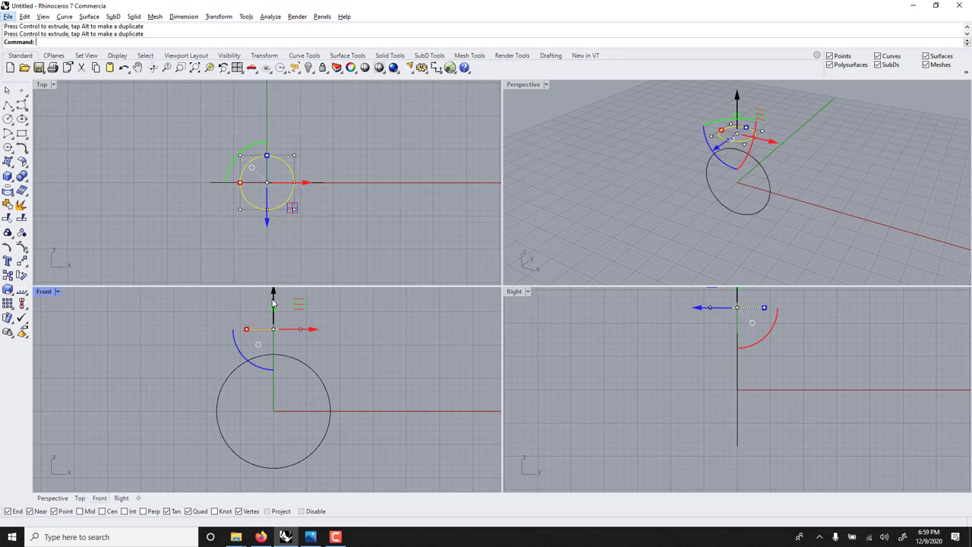
{"action": "key", "text": "alt"}
{"action": "key", "text": "alt"}
{"action": "left_click_drag", "start_coordinate": [273, 298], "coordinate": [281, 444]}
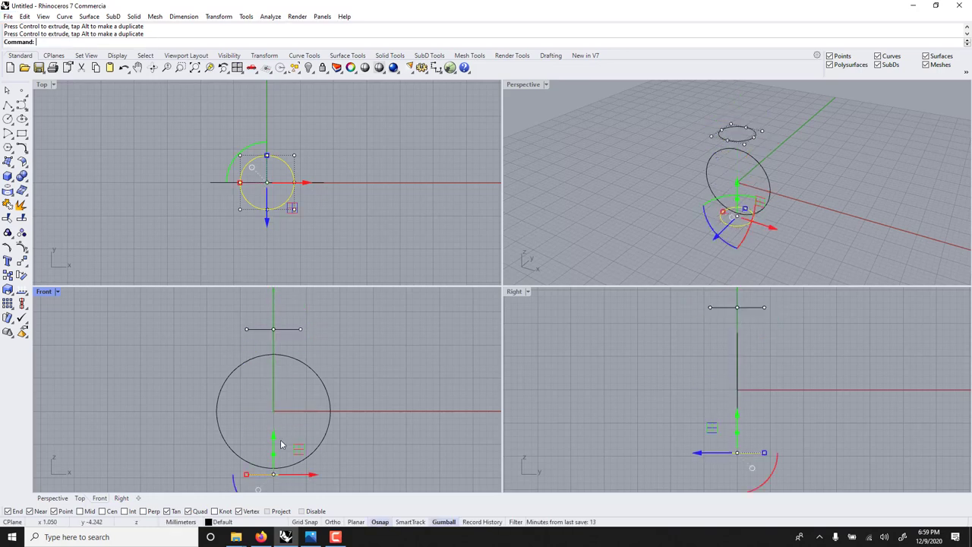
Step: Maximize the Front view and scale the lower circle copy smaller
{"action": "double_click", "coordinate": [43, 291]}
{"action": "right_click_drag", "start_coordinate": [357, 242], "coordinate": [234, 137]}
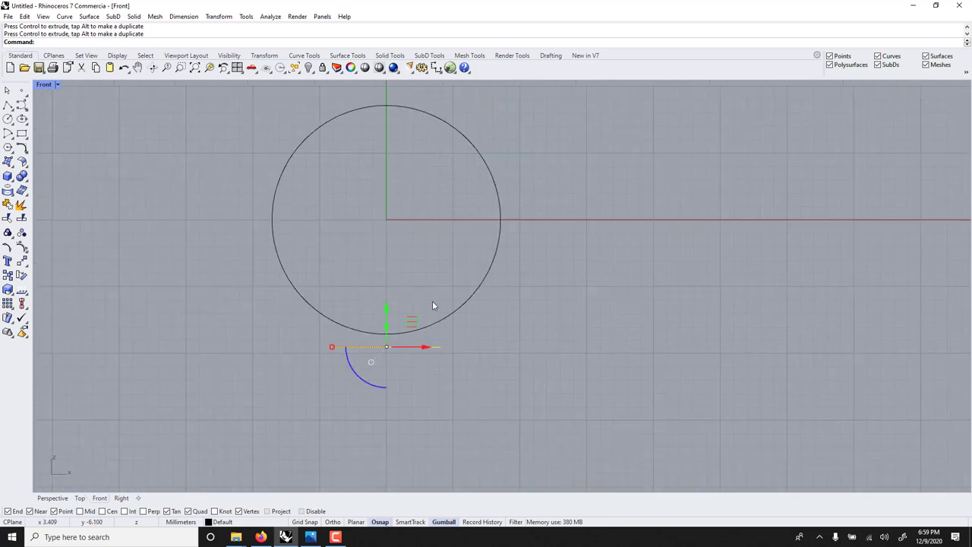
{"action": "left_click_drag", "start_coordinate": [386, 315], "coordinate": [386, 320]}
{"action": "left_click_drag", "start_coordinate": [336, 352], "coordinate": [375, 352]}
{"action": "key", "text": "Escape"}
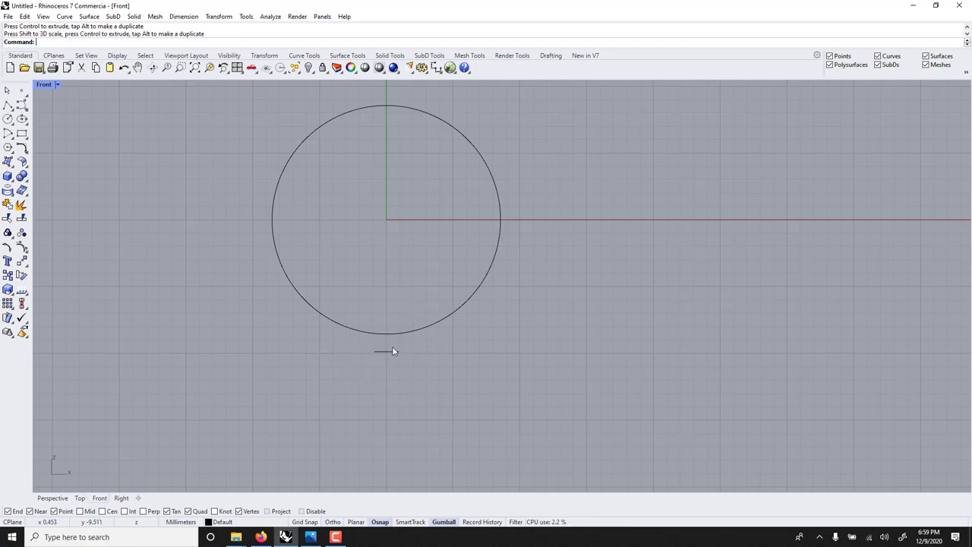
{"action": "right_click_drag", "start_coordinate": [380, 297], "coordinate": [390, 353]}
{"action": "scroll", "coordinate": [380, 336], "scroll_direction": "down", "scroll_amount": 1}
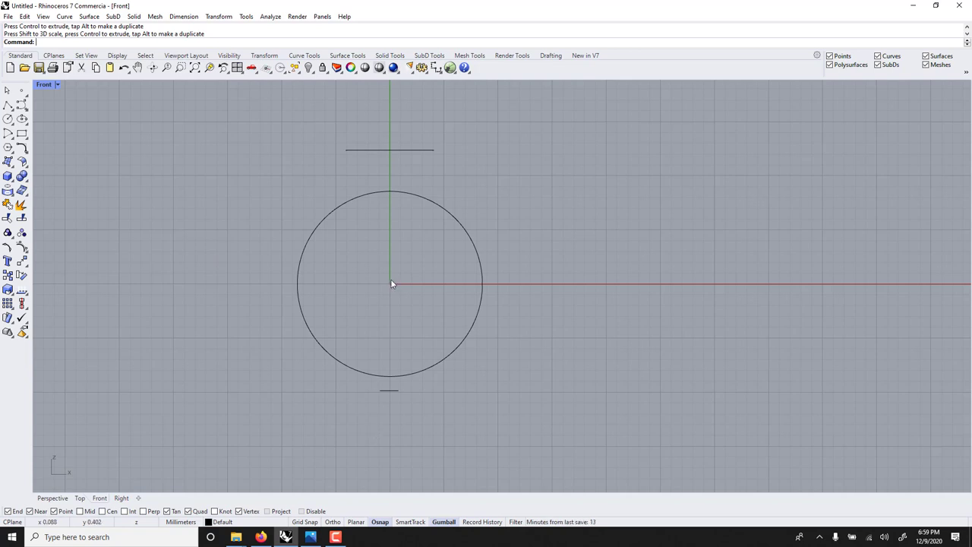
Step: Draw an origin-centred arc from the bottom line to the upright circle's left side
{"action": "type", "text": "a"}
{"action": "key", "text": "Return"}
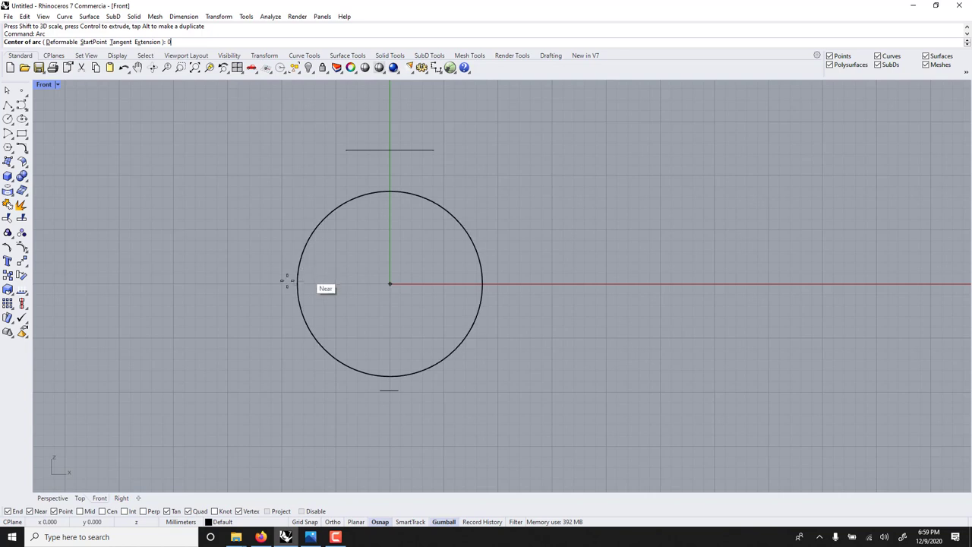
{"action": "type", "text": "0"}
{"action": "key", "text": "Return"}
{"action": "key", "text": "F8"}
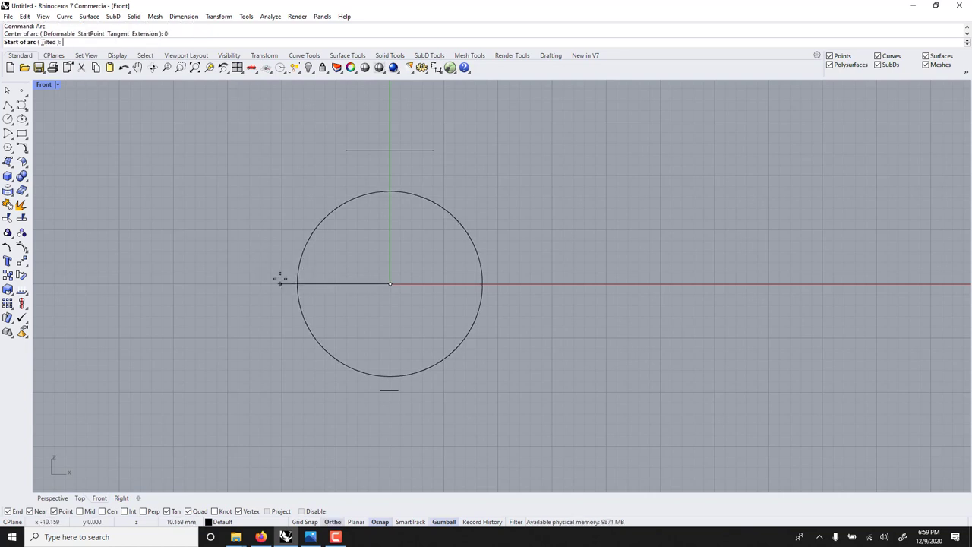
{"action": "key", "text": "F8"}
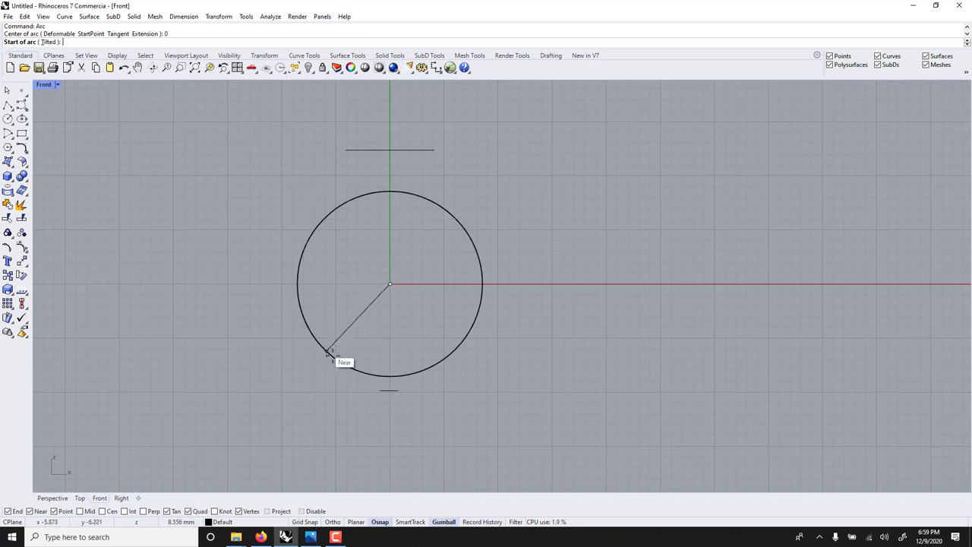
{"action": "left_click", "coordinate": [379, 391]}
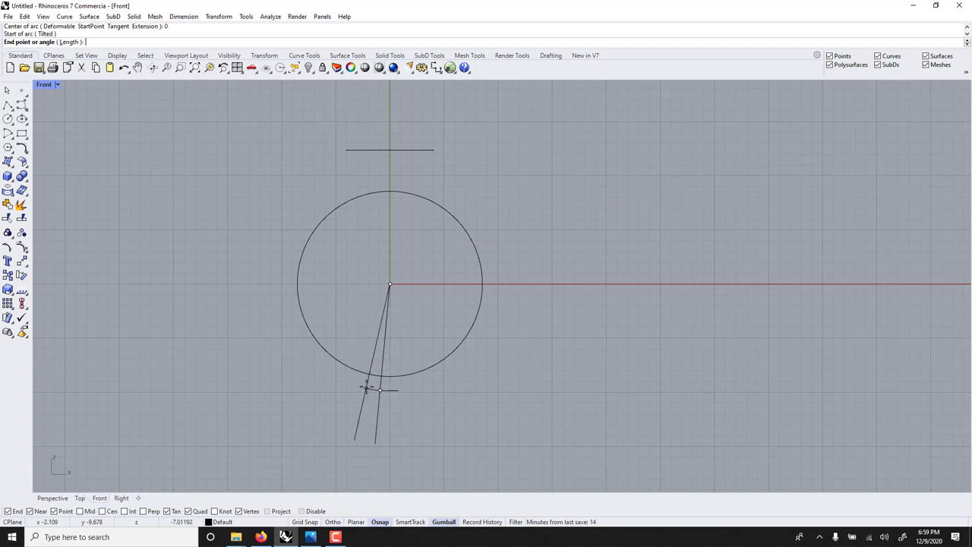
{"action": "key", "text": "F8"}
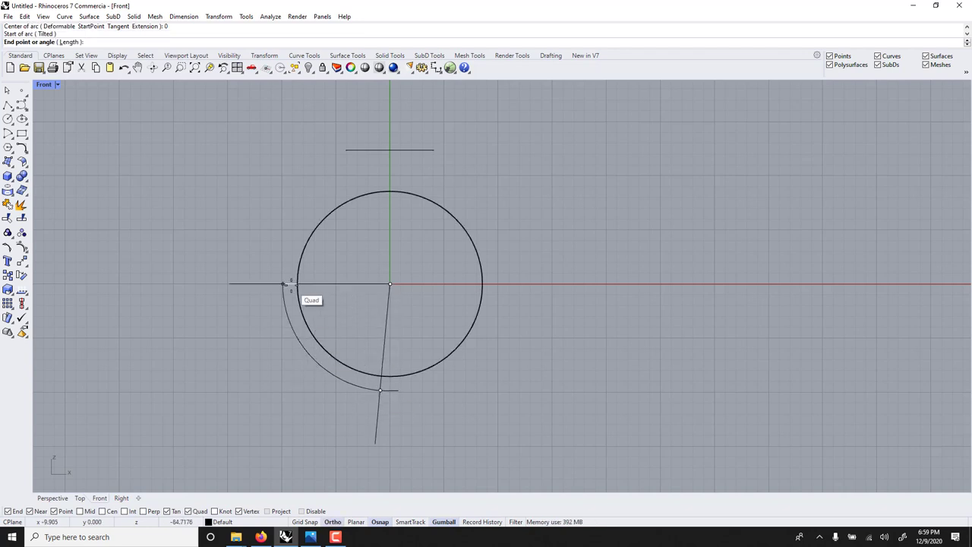
{"action": "left_click", "coordinate": [286, 284]}
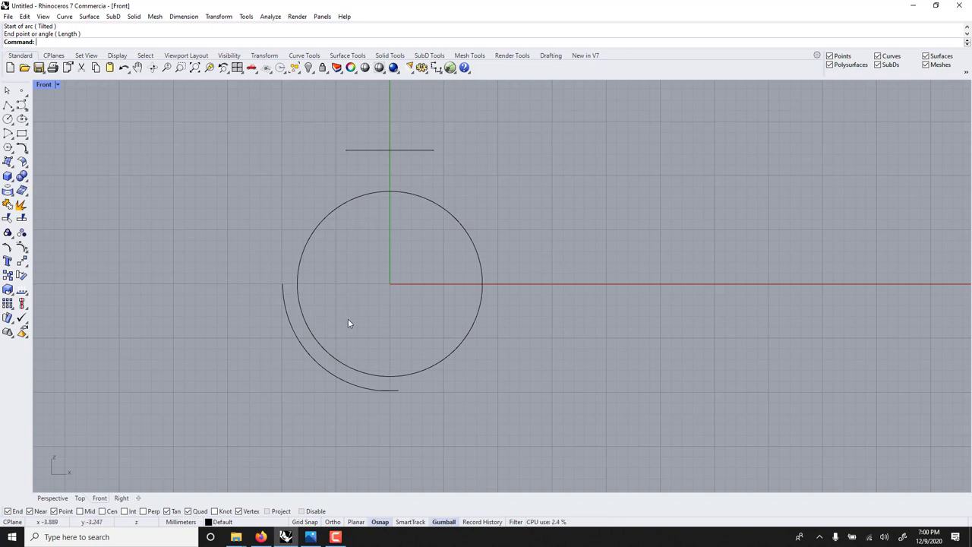
{"action": "scroll", "coordinate": [391, 395], "scroll_direction": "up", "scroll_amount": 5}
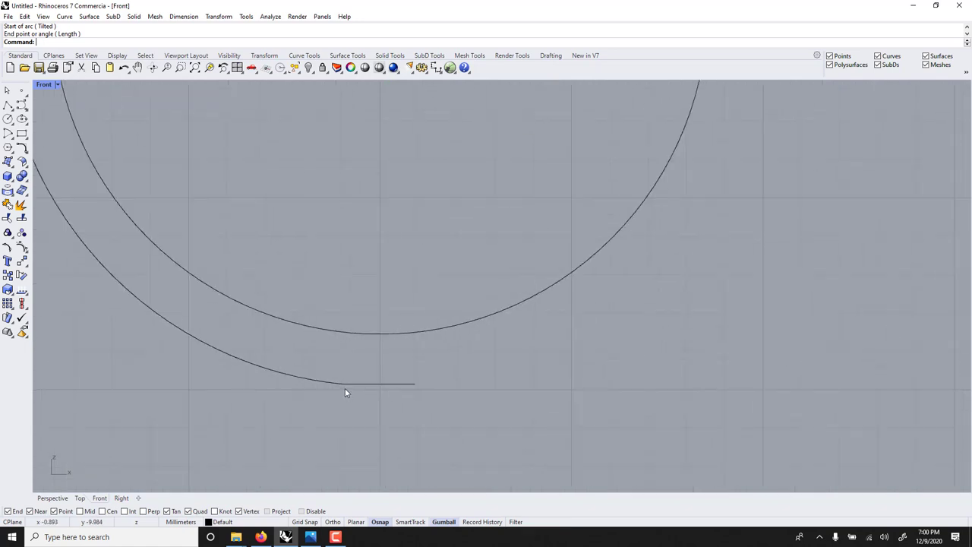
{"action": "scroll", "coordinate": [343, 388], "scroll_direction": "down", "scroll_amount": 6}
{"action": "right_click_drag", "start_coordinate": [347, 295], "coordinate": [369, 308]}
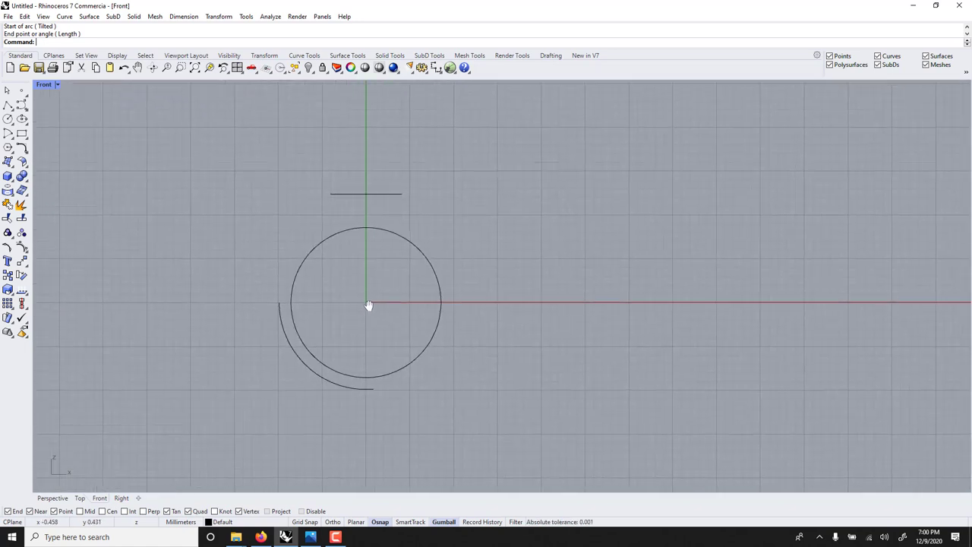
Step: Draw a second arc from the first arc's end to the top line's left end
{"action": "type", "text": "Arc"}
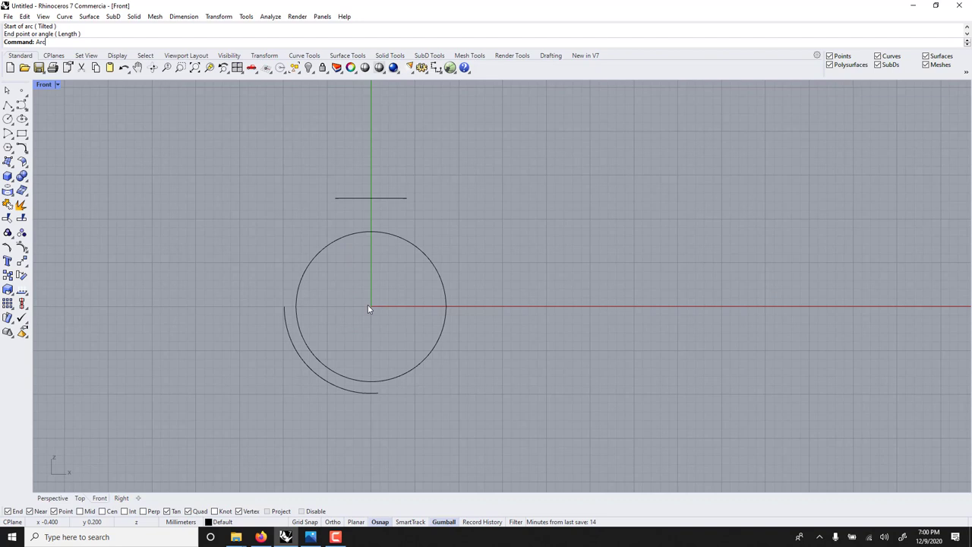
{"action": "key", "text": "Return"}
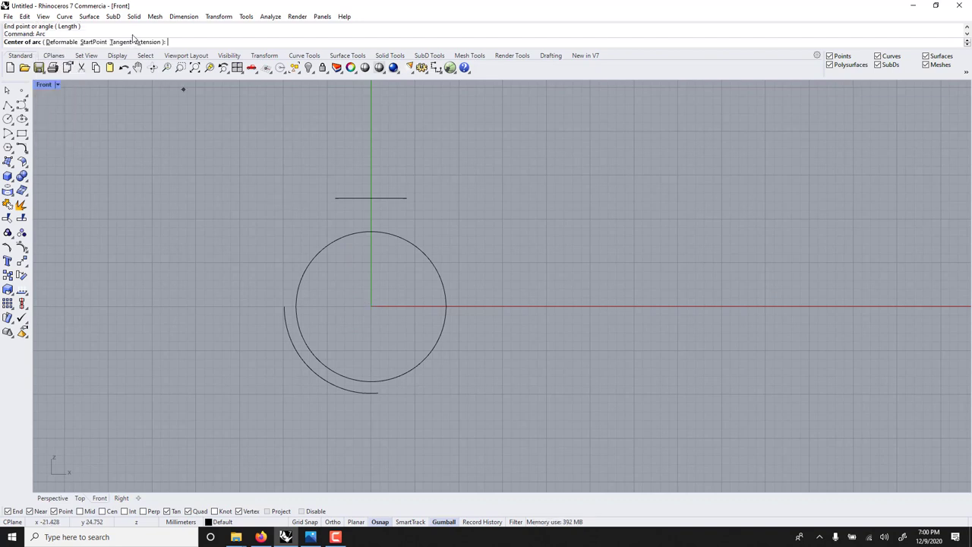
{"action": "left_click", "coordinate": [101, 43]}
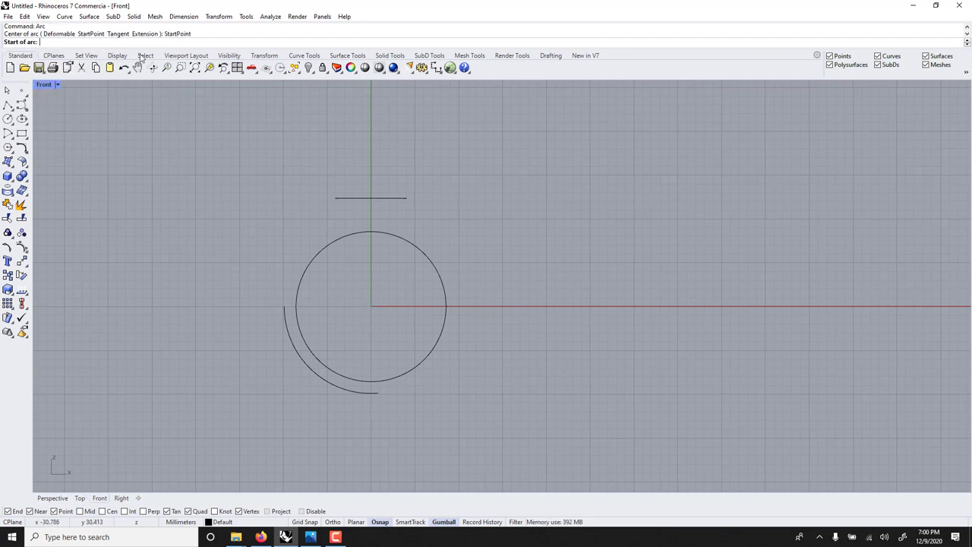
{"action": "left_click", "coordinate": [285, 307]}
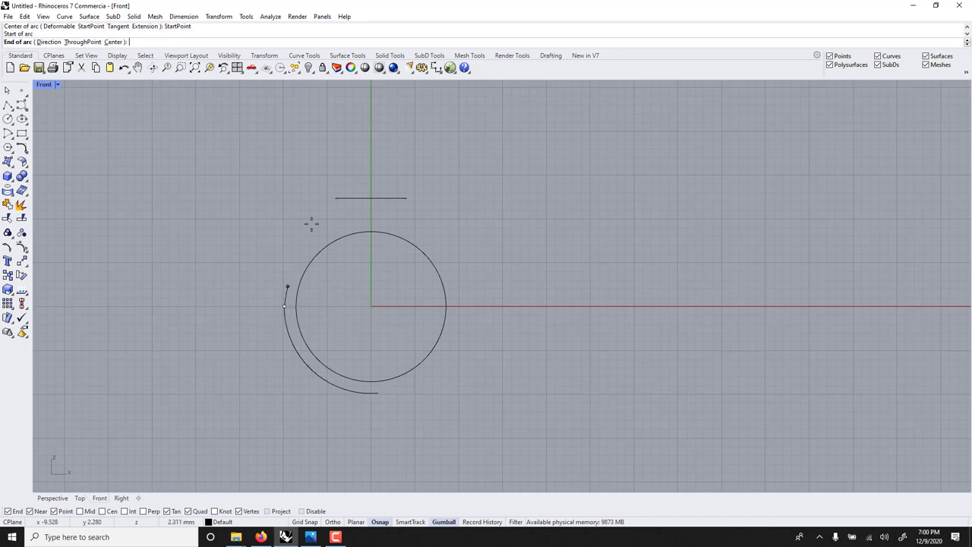
{"action": "left_click", "coordinate": [335, 198]}
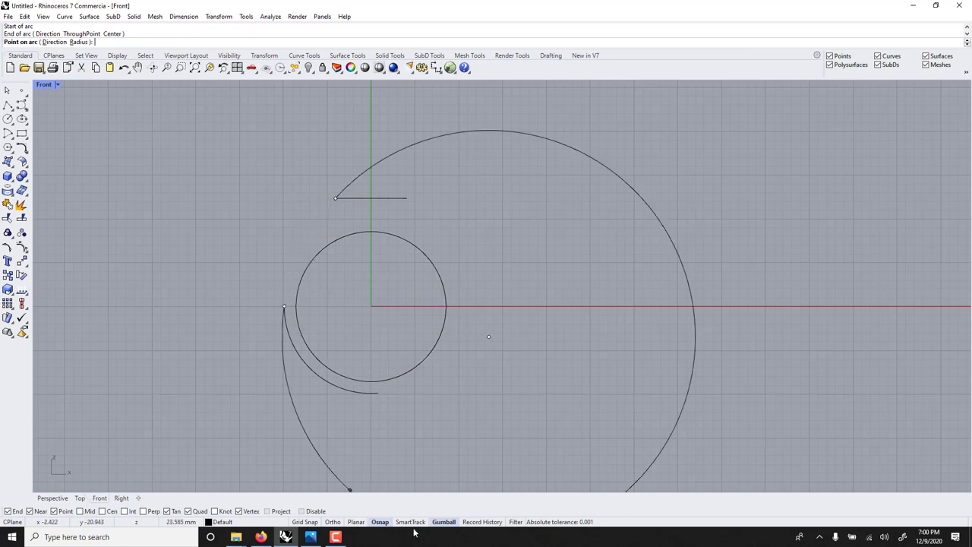
{"action": "scroll", "coordinate": [286, 307], "scroll_direction": "up", "scroll_amount": 4}
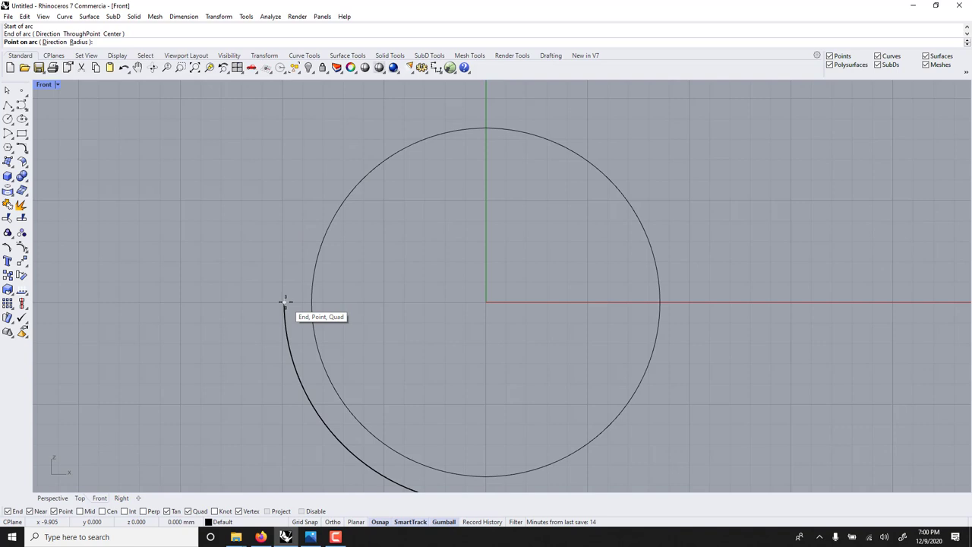
{"action": "left_click", "coordinate": [285, 290]}
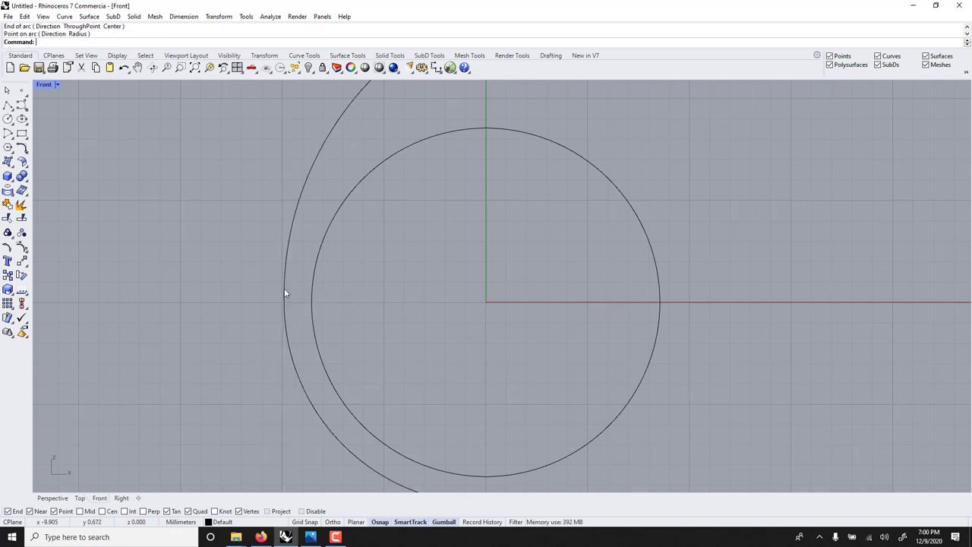
{"action": "scroll", "coordinate": [361, 255], "scroll_direction": "down", "scroll_amount": 2}
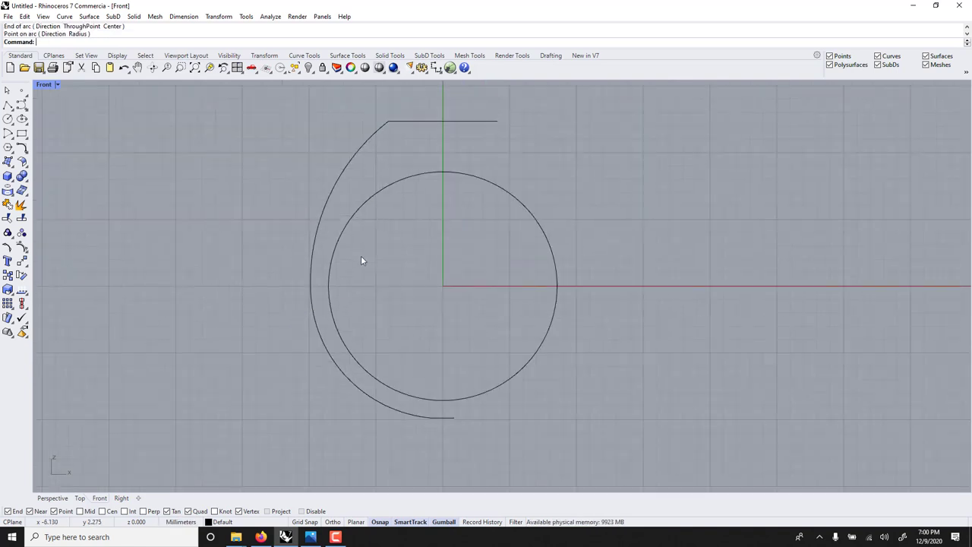
{"action": "right_click_drag", "start_coordinate": [360, 261], "coordinate": [334, 263]}
{"action": "left_click", "coordinate": [284, 304]}
Step: Join the two left arcs and mirror them about the vertical axis through 0
{"action": "left_click", "coordinate": [284, 280], "text": "shift"}
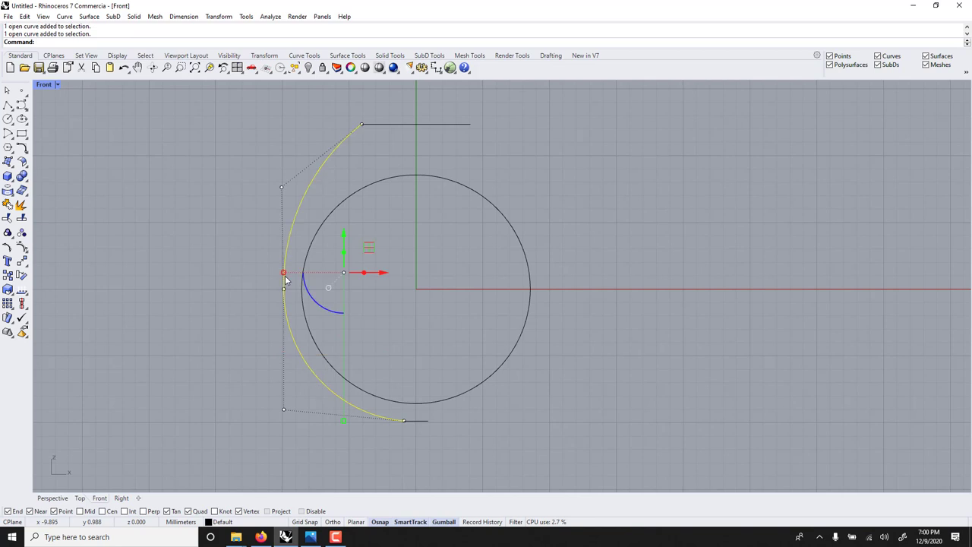
{"action": "key", "text": "ctrl+j"}
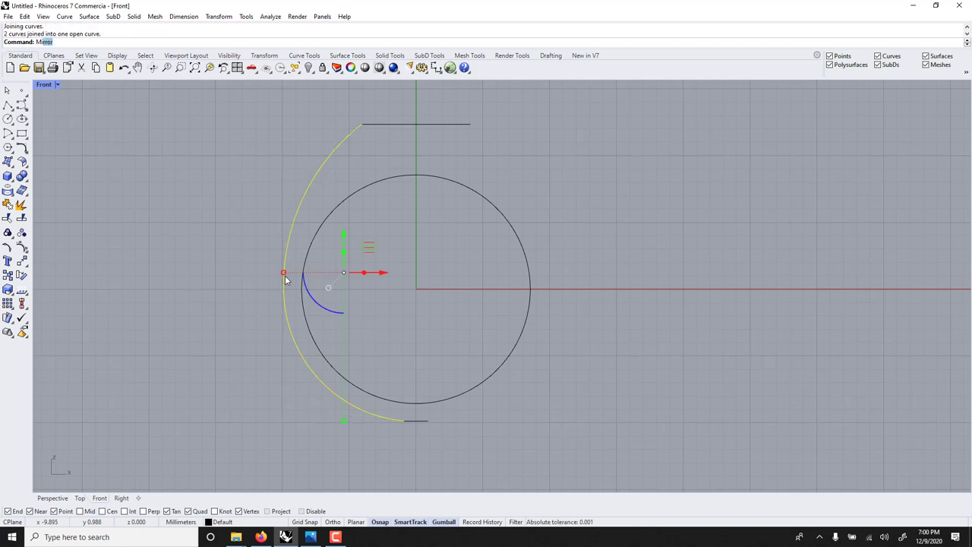
{"action": "key", "text": "Return"}
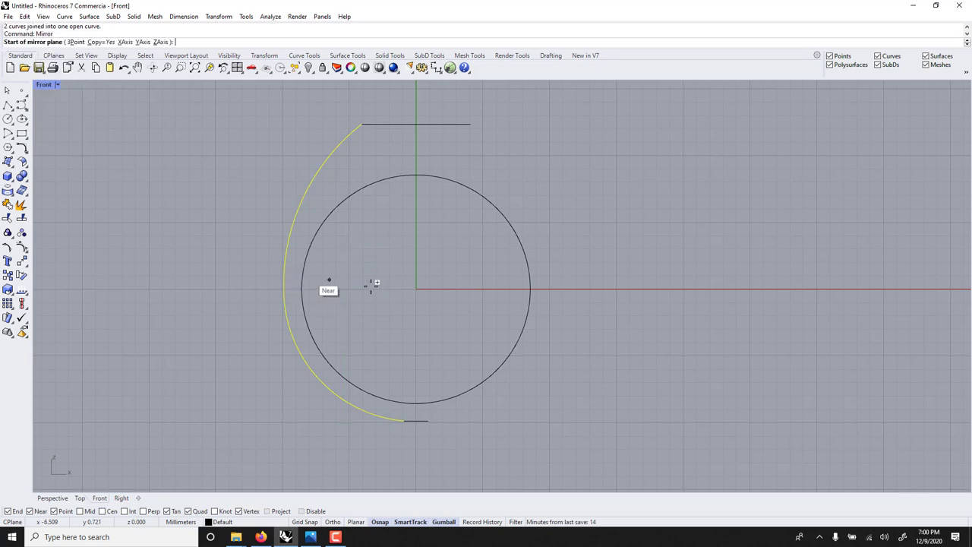
{"action": "type", "text": "0"}
{"action": "key", "text": "Return"}
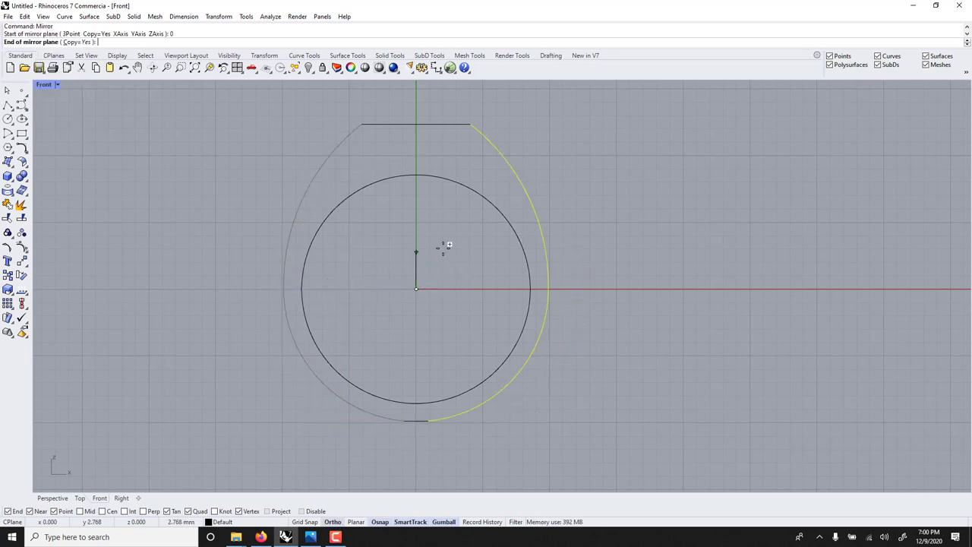
{"action": "left_click", "coordinate": [433, 243]}
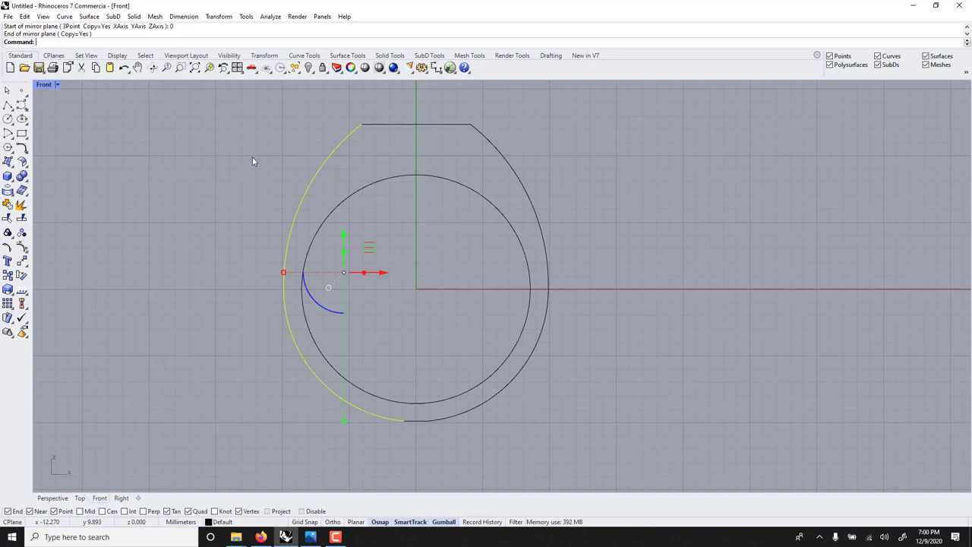
{"action": "left_click", "coordinate": [241, 202]}
Step: Restore the four-view layout and select the inner circle in Perspective
{"action": "double_click", "coordinate": [44, 85]}
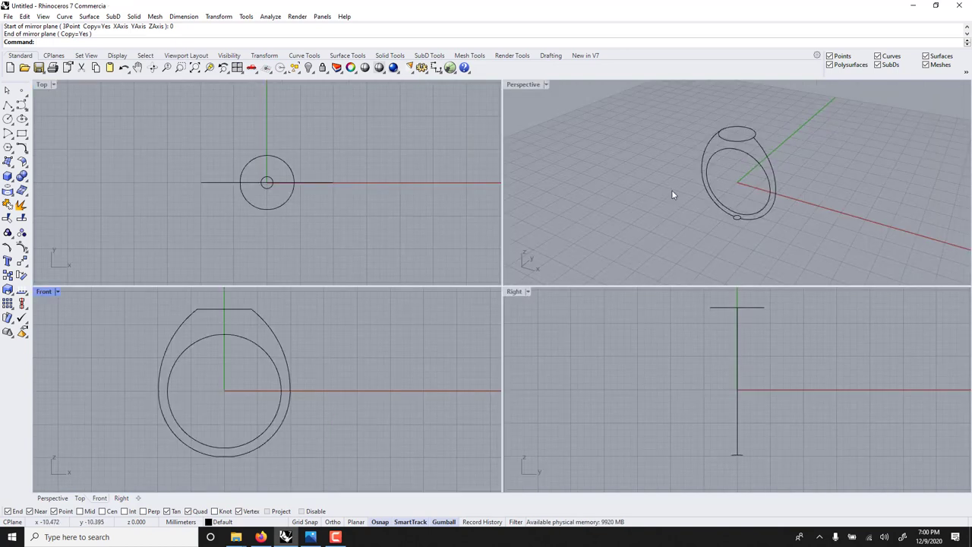
{"action": "right_click_drag", "start_coordinate": [672, 194], "coordinate": [767, 117]}
{"action": "left_click", "coordinate": [715, 174]}
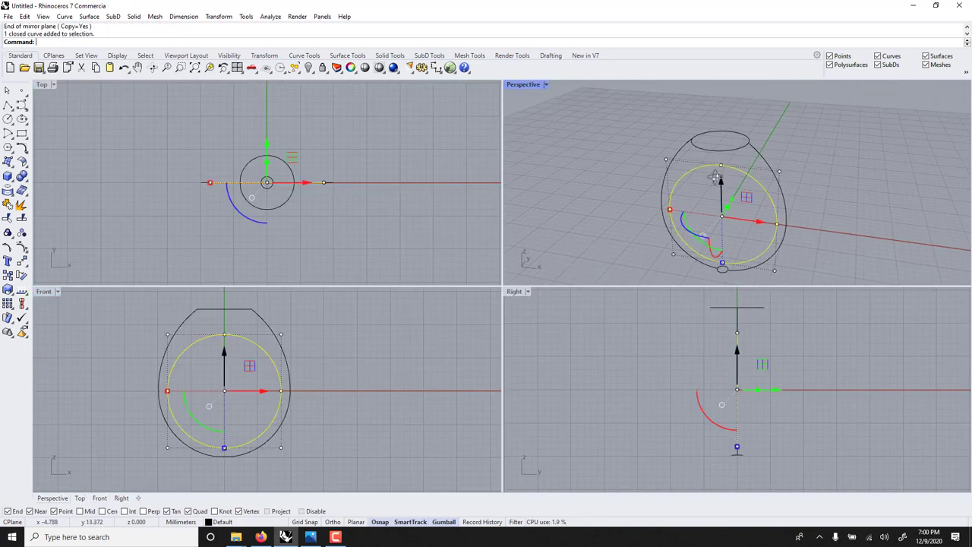
{"action": "right_click_drag", "start_coordinate": [717, 177], "coordinate": [706, 172]}
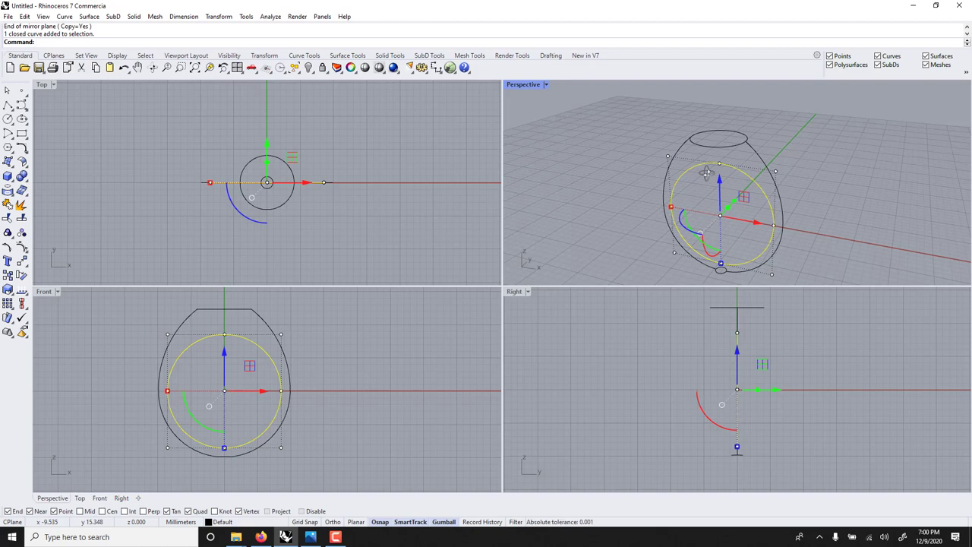
Step: Hide the inner circle and, in the maximized Right view, draw a line from the top line's left end to the bottom
{"action": "key", "text": "Return"}
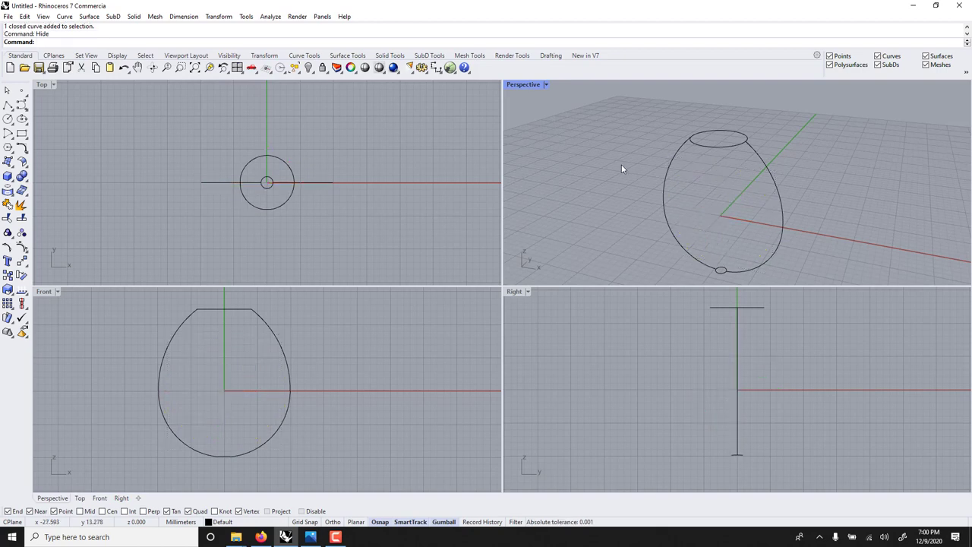
{"action": "double_click", "coordinate": [513, 293]}
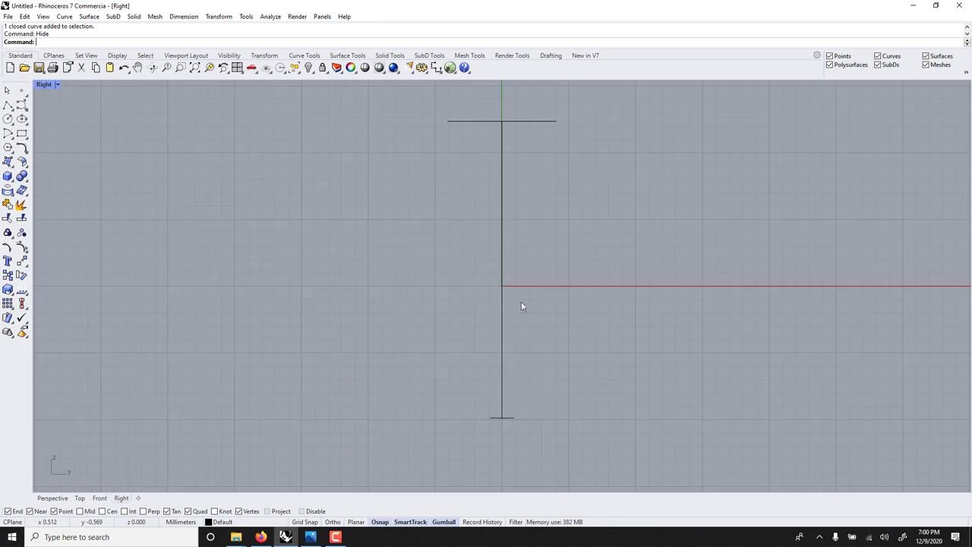
{"action": "left_click", "coordinate": [8, 104]}
{"action": "left_click", "coordinate": [447, 121]}
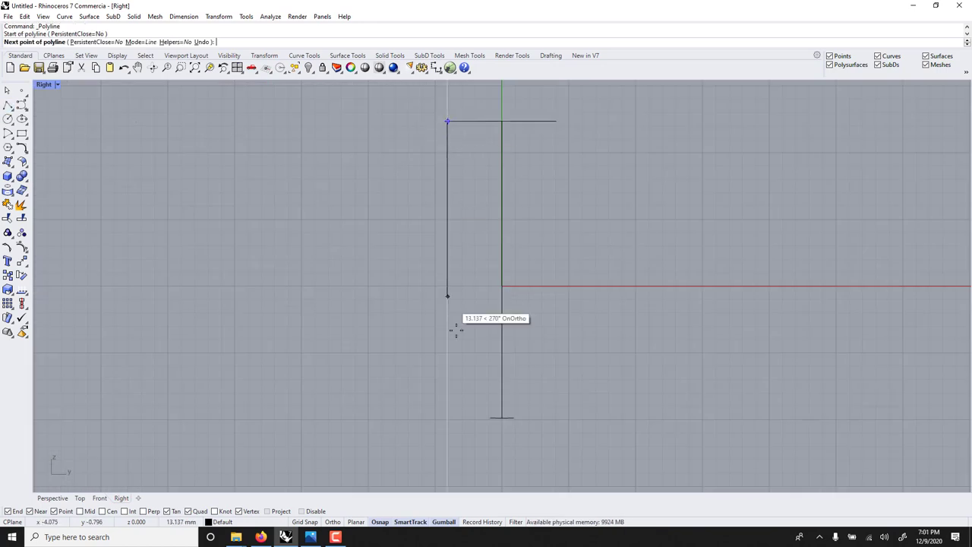
{"action": "left_click", "coordinate": [489, 417]}
{"action": "key", "text": "Return"}
{"action": "key", "text": "Return"}
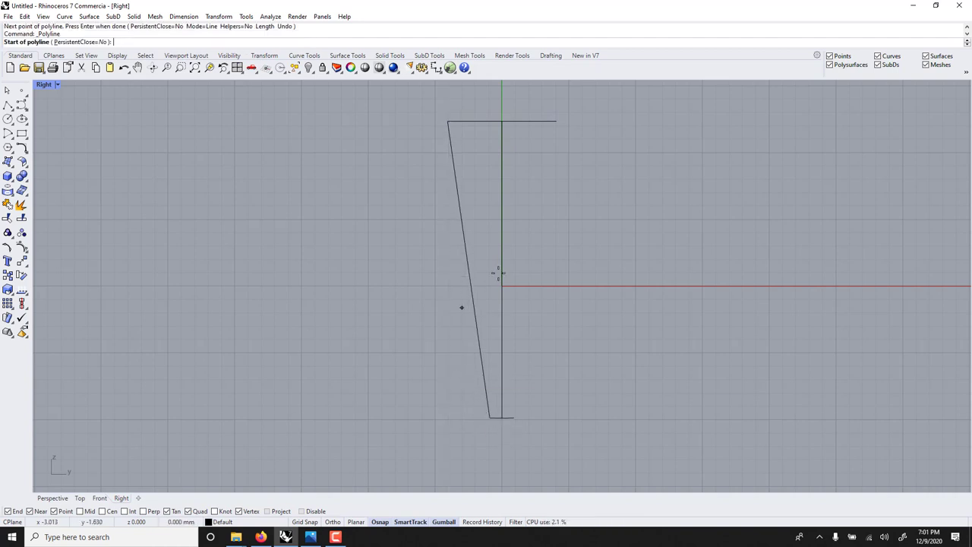
Step: Draw the second slanted line from the top line's right end to the bottom centre
{"action": "left_click", "coordinate": [557, 121]}
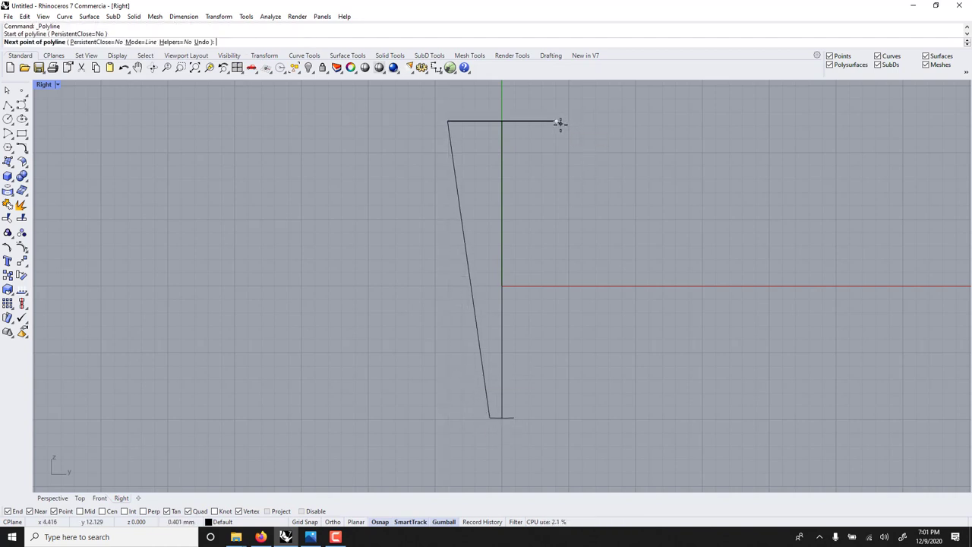
{"action": "left_click", "coordinate": [511, 417]}
{"action": "key", "text": "Return"}
{"action": "key", "text": "ctrl+F4"}
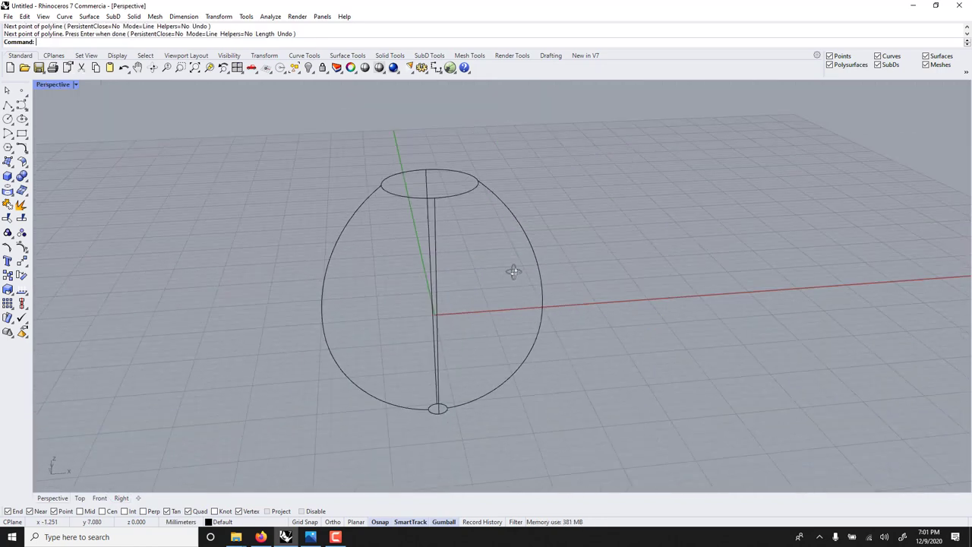
{"action": "right_click_drag", "start_coordinate": [514, 269], "coordinate": [438, 260]}
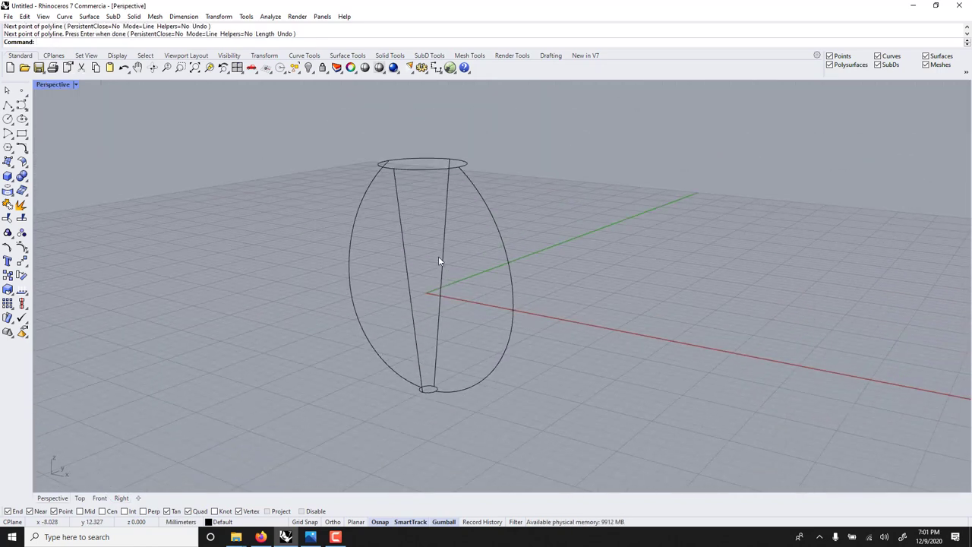
Step: Build a NetworkSrf surface from all the ring profile curves
{"action": "type", "text": "NetworkSrf"}
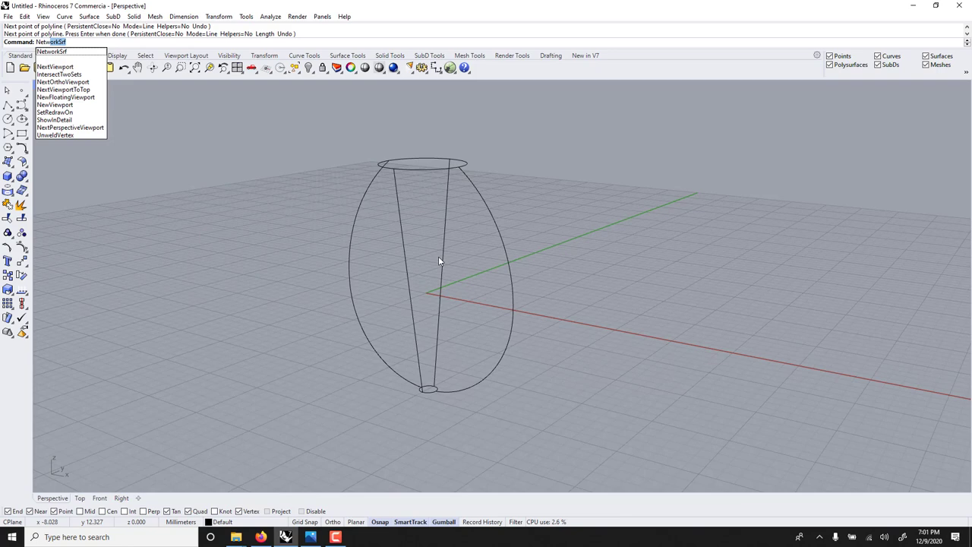
{"action": "key", "text": "Return"}
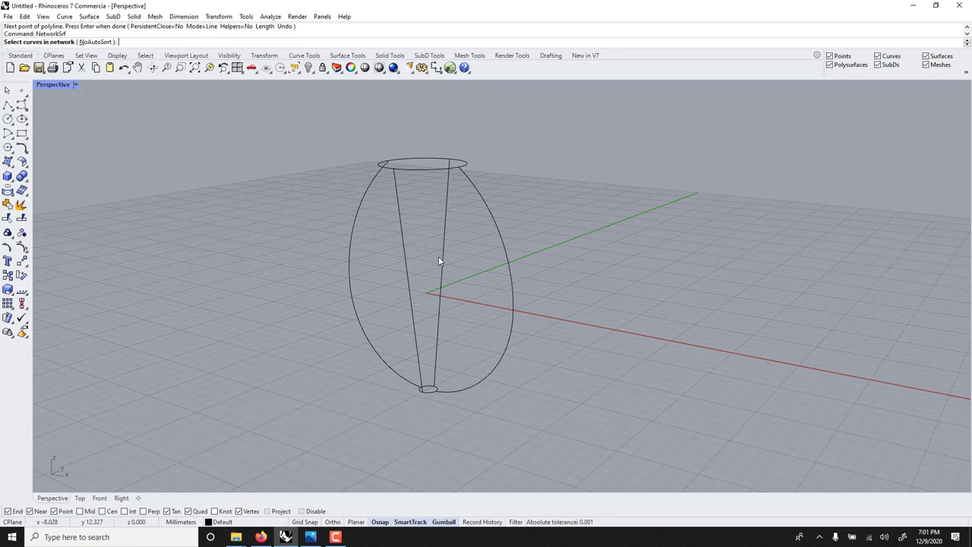
{"action": "left_click_drag", "start_coordinate": [298, 120], "coordinate": [578, 479]}
{"action": "key", "text": "Return"}
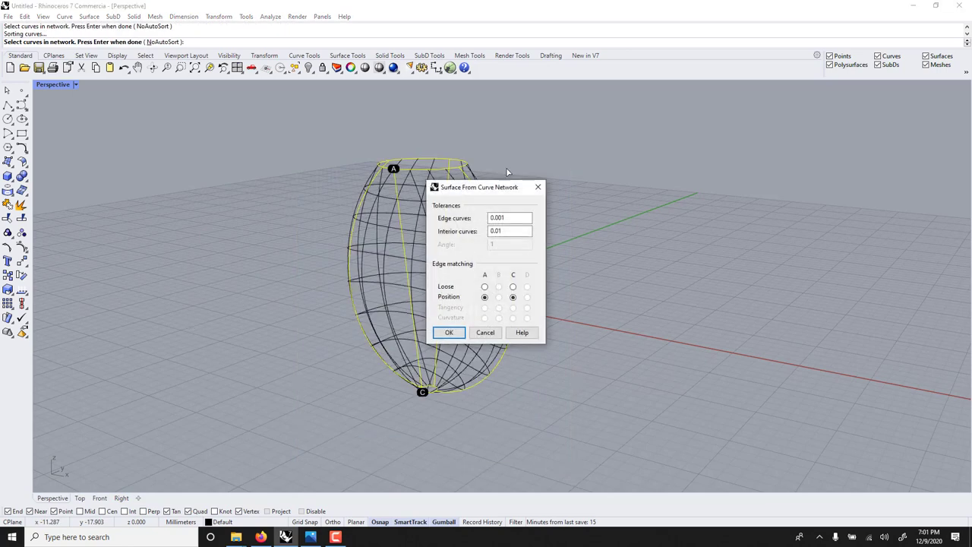
{"action": "left_click_drag", "start_coordinate": [485, 193], "coordinate": [559, 186]}
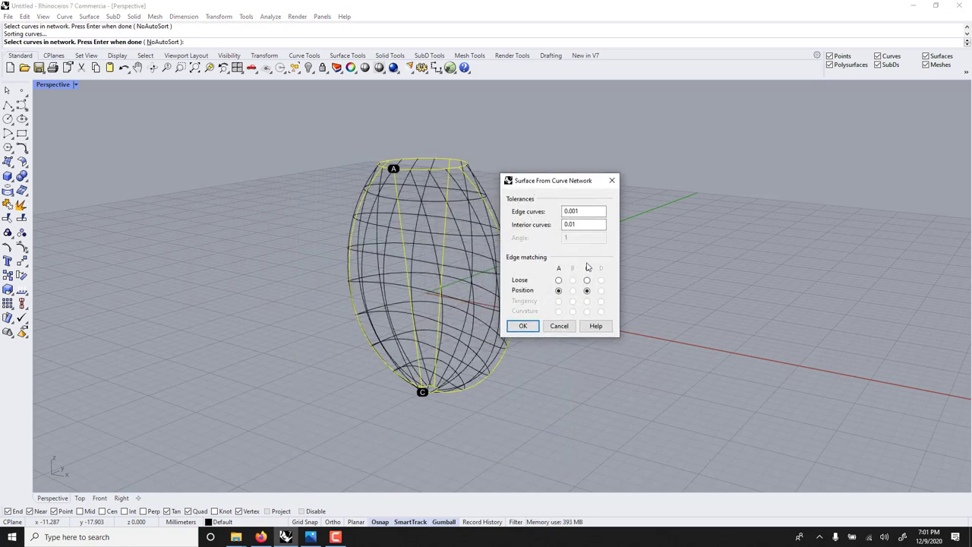
{"action": "left_click", "coordinate": [524, 326]}
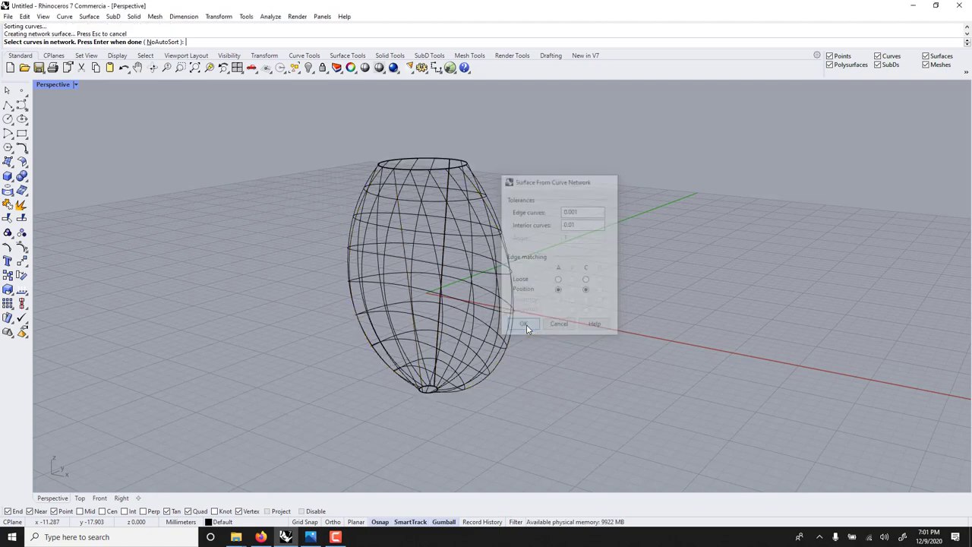
Step: Switch to shaded display and Cap the surface into a closed egg-shaped solid
{"action": "key", "text": "ctrl+alt+s"}
{"action": "mouse_move", "coordinate": [218, 186]}
{"action": "right_mouse_down"}
{"action": "mouse_move", "coordinate": [307, 190]}
{"action": "mouse_move", "coordinate": [219, 173]}
{"action": "right_mouse_up"}
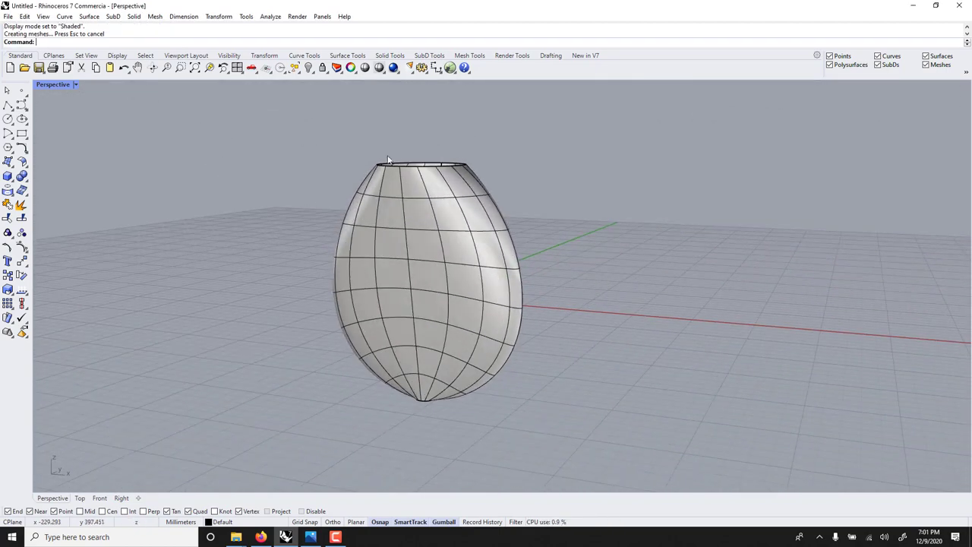
{"action": "left_click", "coordinate": [419, 306]}
{"action": "type", "text": "ca"}
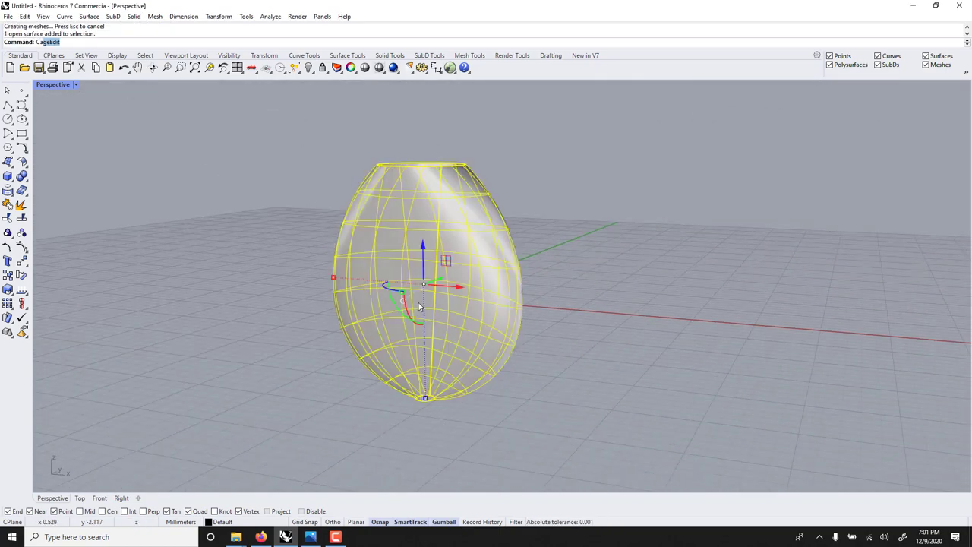
{"action": "type", "text": "p"}
{"action": "key", "text": "Return"}
{"action": "left_click", "coordinate": [216, 225]}
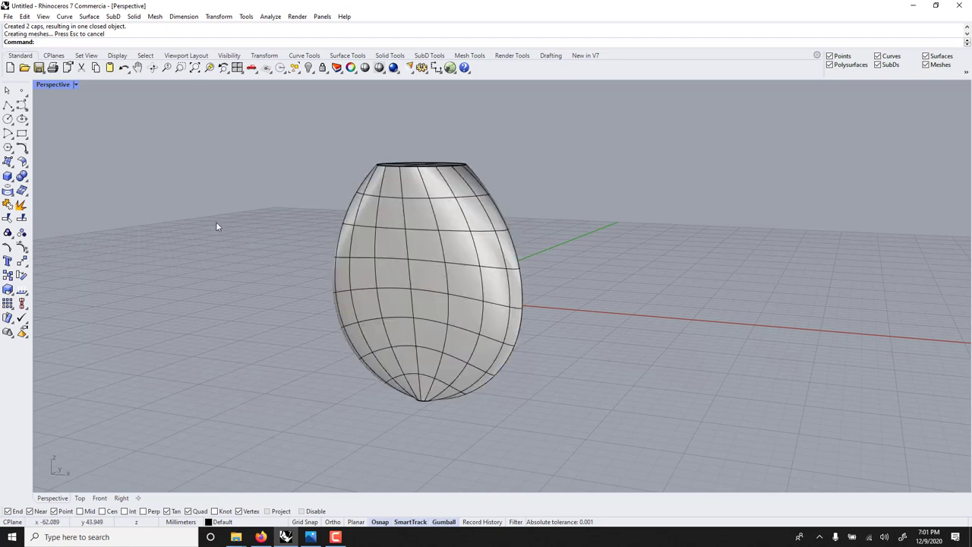
Step: Show the hidden circle and ExtrudeCrv it both sides into a solid cylinder through the egg
{"action": "key", "text": "Return"}
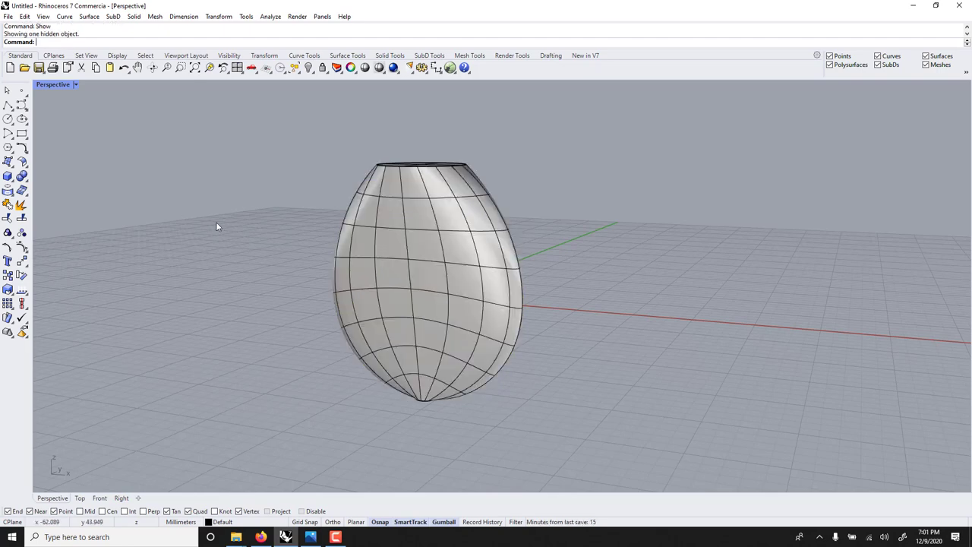
{"action": "double_click", "coordinate": [46, 85]}
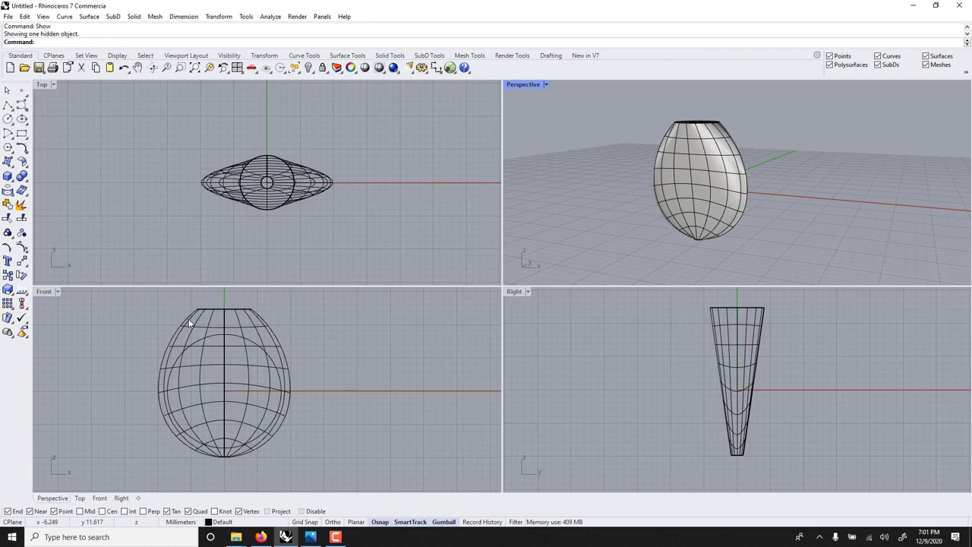
{"action": "left_click", "coordinate": [212, 334]}
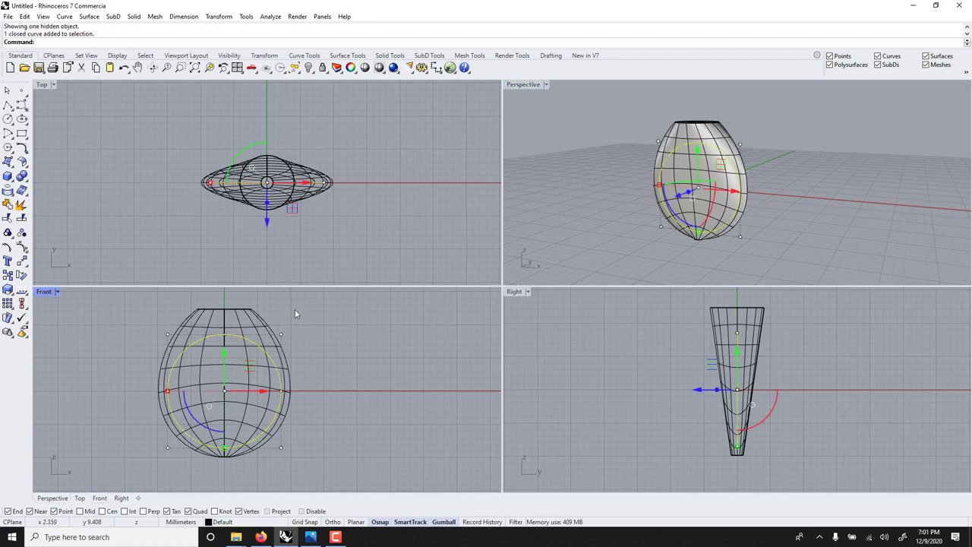
{"action": "double_click", "coordinate": [519, 84]}
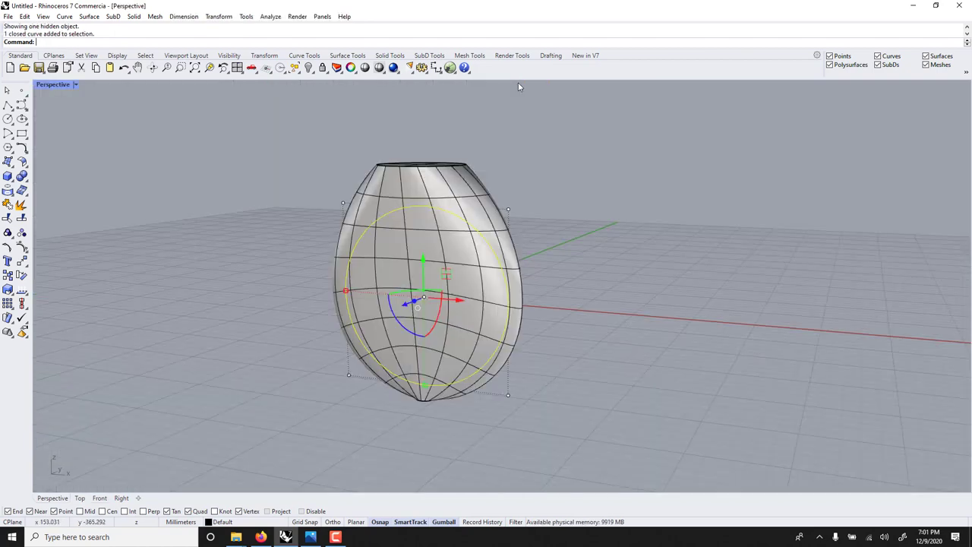
{"action": "type", "text": "ExtrudeCrv"}
{"action": "key", "text": "Return"}
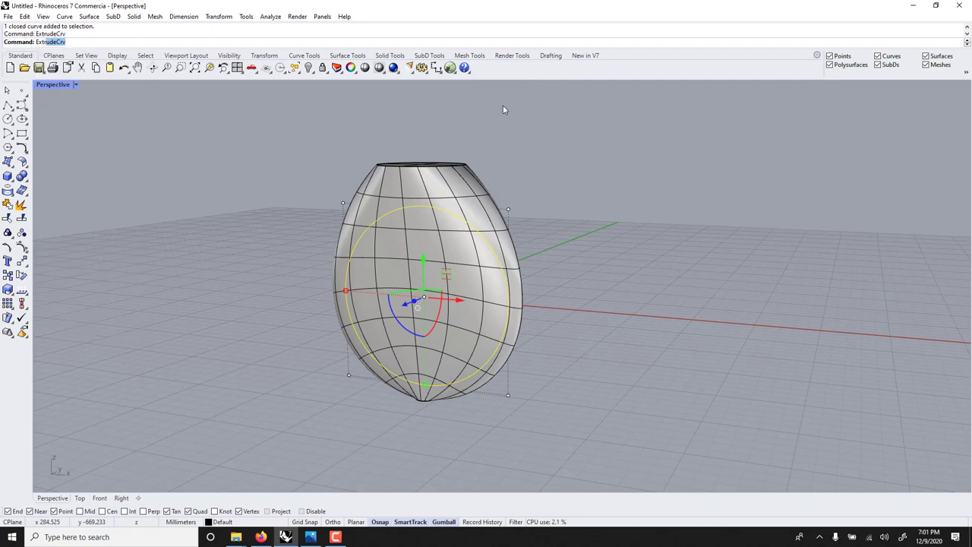
{"action": "left_click", "coordinate": [534, 124]}
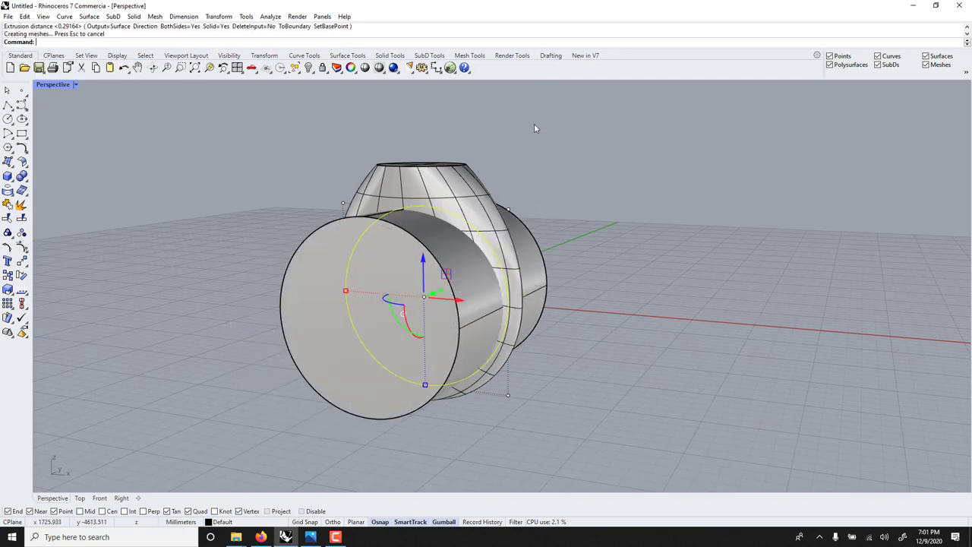
Step: Subtract the cylinder from the egg with BooleanDifference to leave a ring with a finger hole
{"action": "type", "text": "Mesh"}
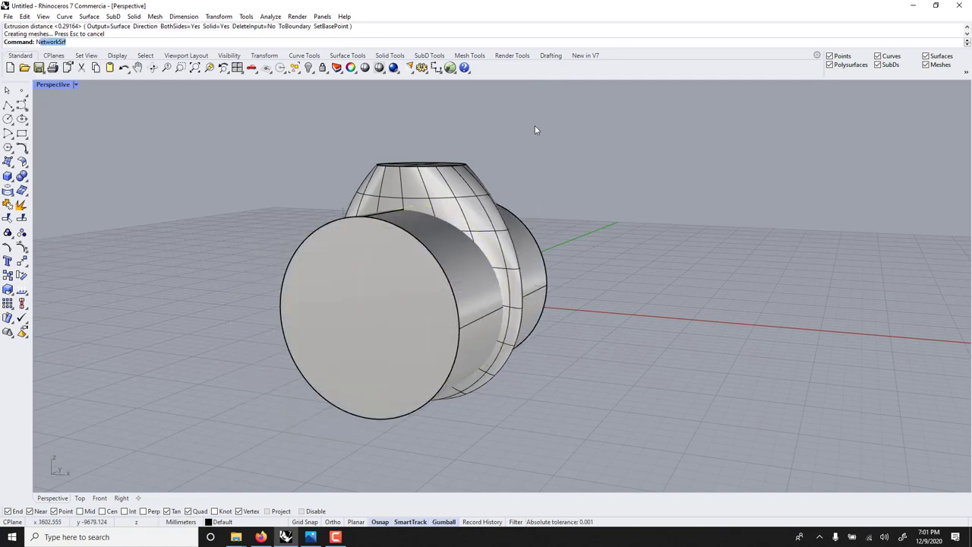
{"action": "key", "text": "Escape"}
{"action": "type", "text": "BooleanDifference"}
{"action": "key", "text": "Return"}
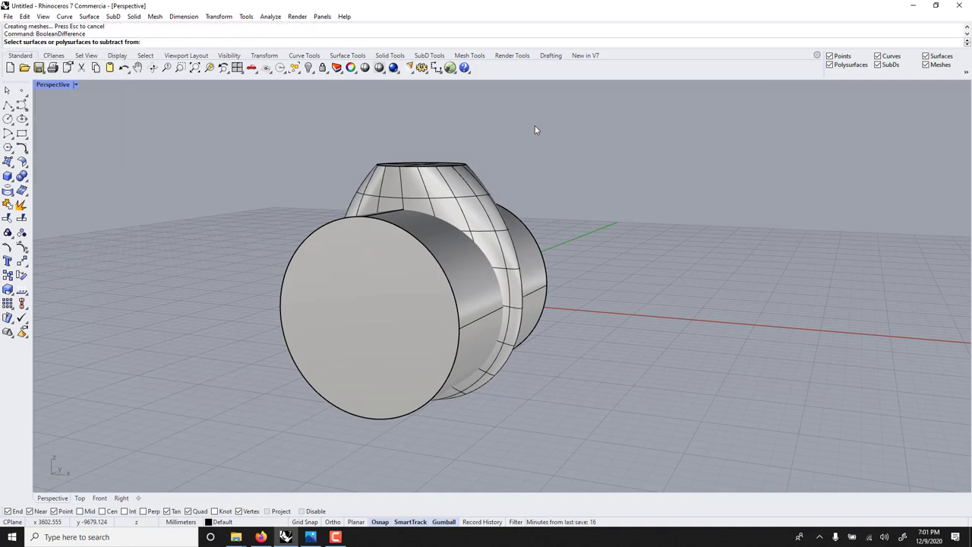
{"action": "left_click", "coordinate": [480, 219]}
{"action": "key", "text": "Return"}
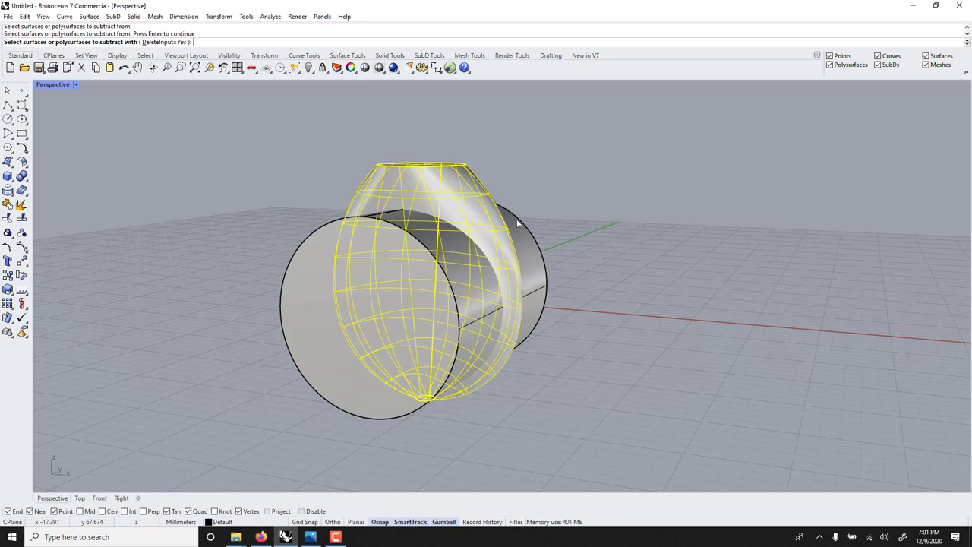
{"action": "left_click", "coordinate": [519, 222]}
{"action": "key", "text": "Return"}
Step: Delete the stray curve inside the ring and maximize the Front view
{"action": "right_click_drag", "start_coordinate": [511, 215], "coordinate": [439, 234]}
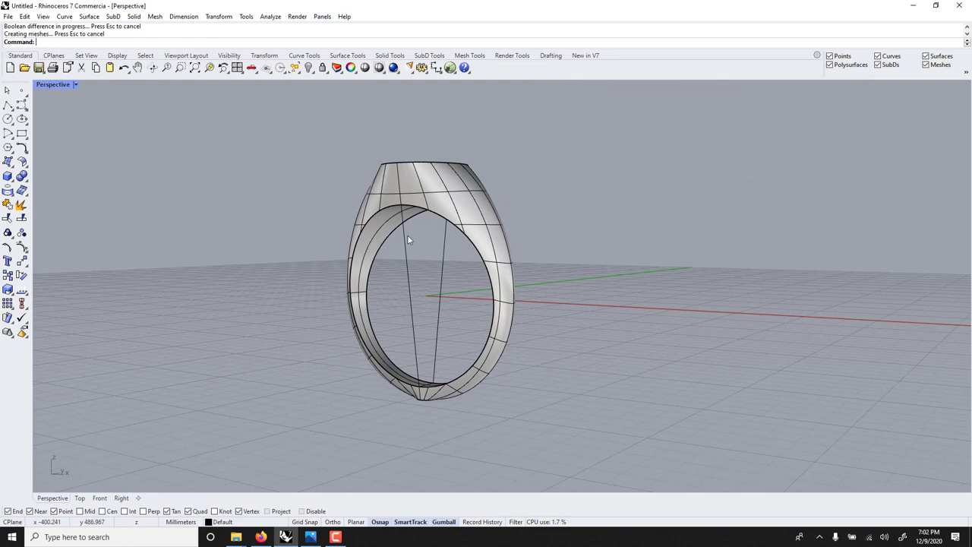
{"action": "left_click", "coordinate": [407, 236]}
{"action": "key", "text": "Delete"}
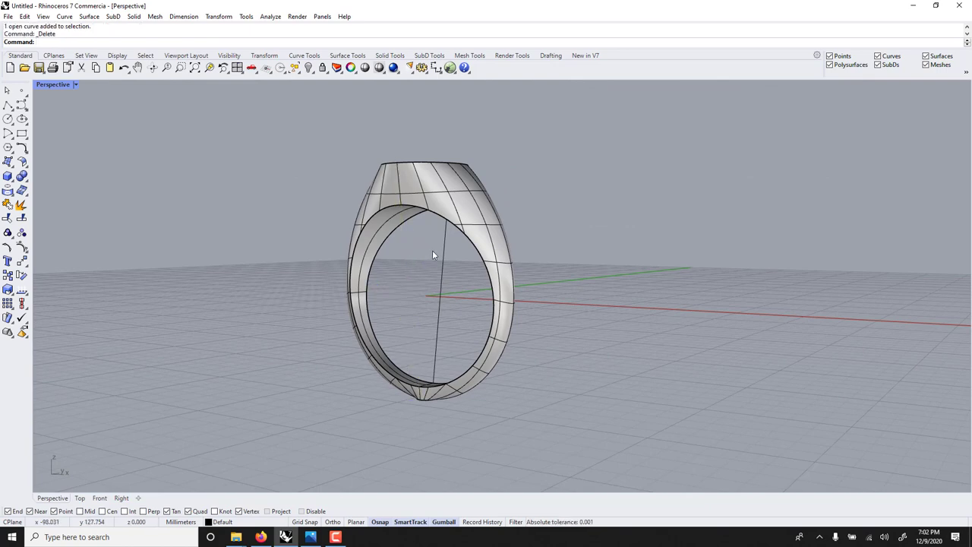
{"action": "right_click_drag", "start_coordinate": [440, 317], "coordinate": [391, 233]}
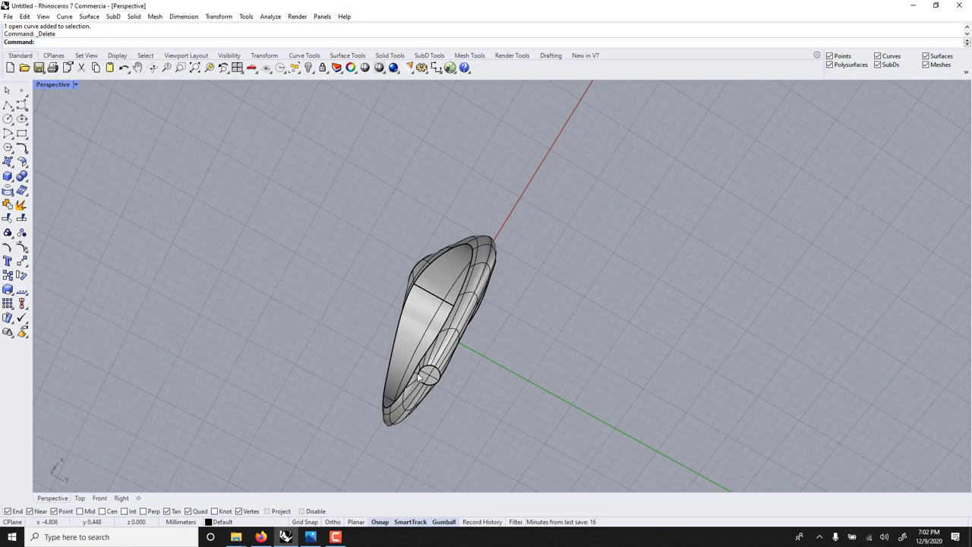
{"action": "mouse_move", "coordinate": [417, 378]}
{"action": "right_mouse_down"}
{"action": "mouse_move", "coordinate": [434, 397]}
{"action": "mouse_move", "coordinate": [425, 383]}
{"action": "right_mouse_up"}
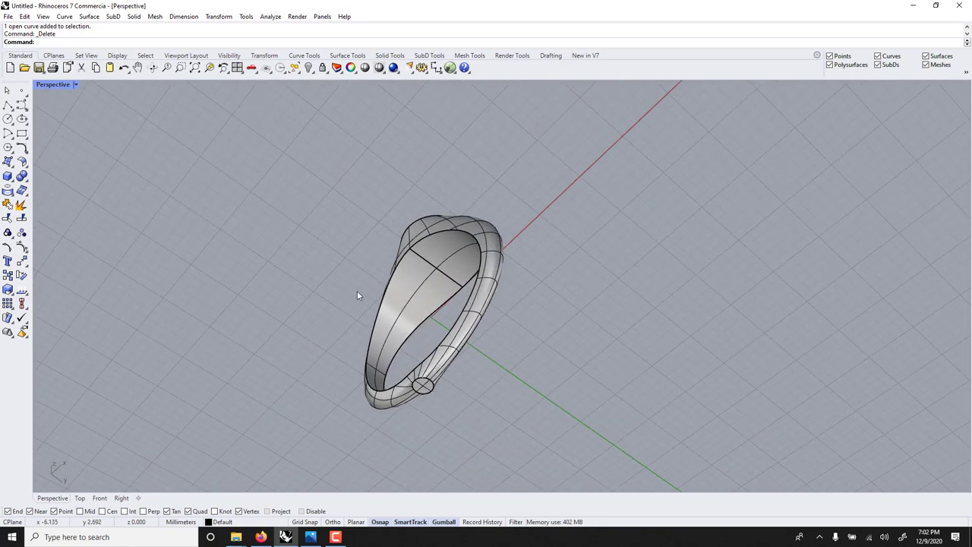
{"action": "double_click", "coordinate": [53, 84]}
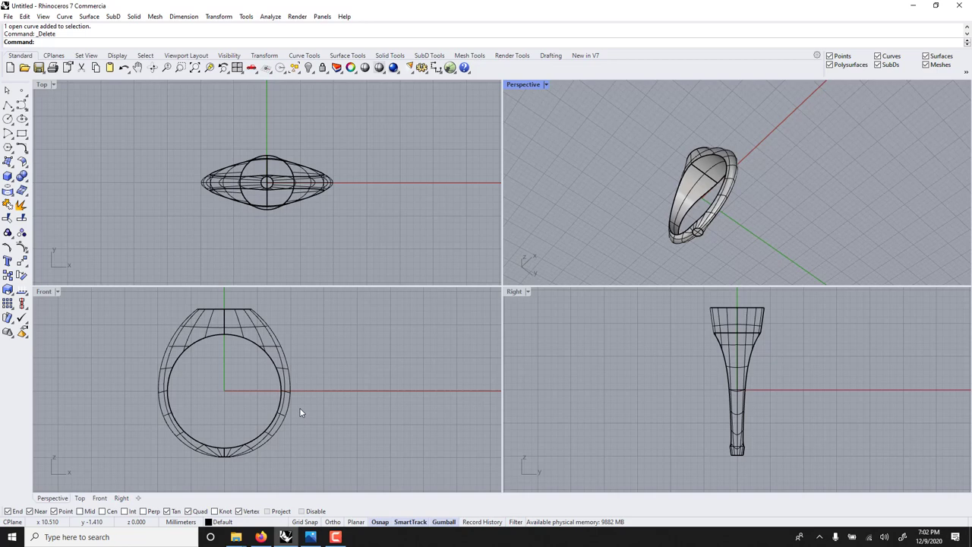
{"action": "double_click", "coordinate": [43, 290]}
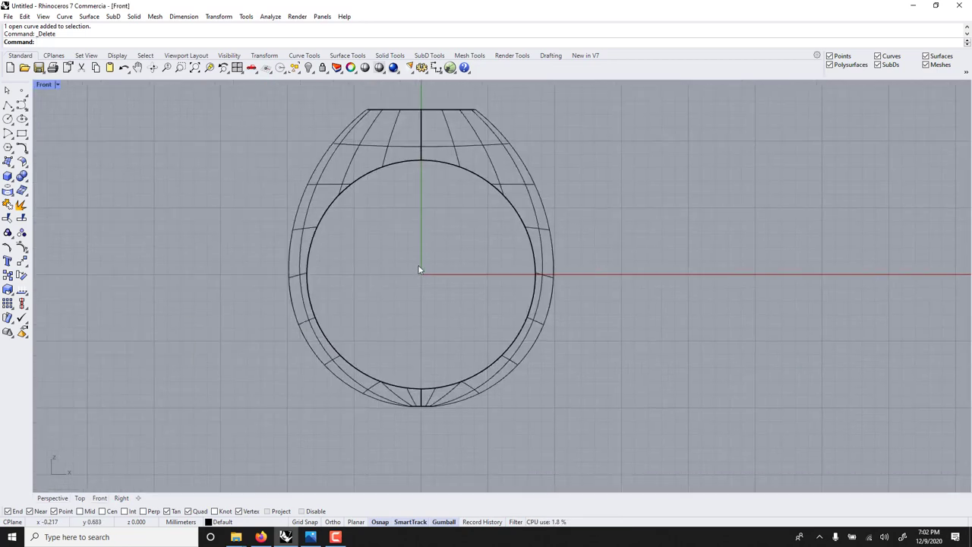
Step: Draw a slanted line from the ring's centre to the lower left and mirror it to the right
{"action": "type", "text": "line"}
{"action": "key", "text": "Return"}
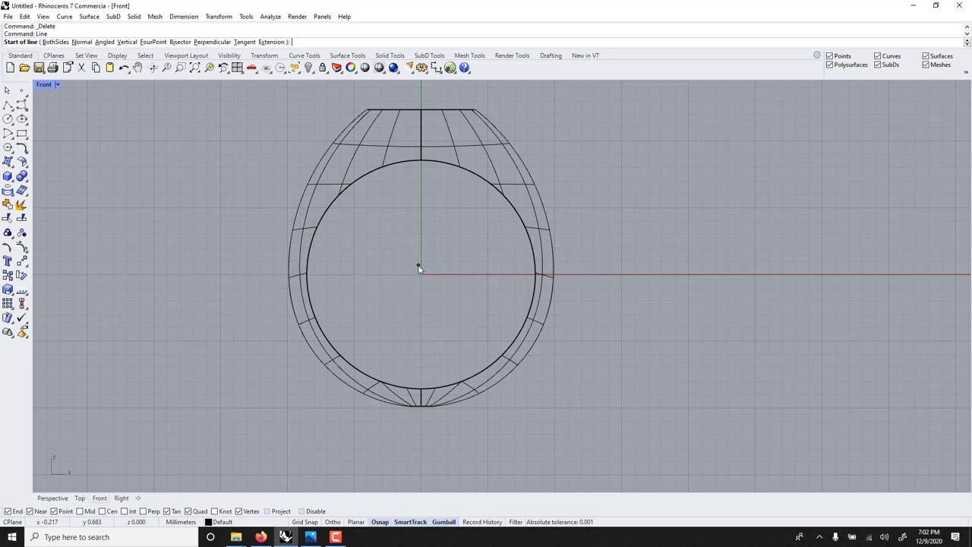
{"action": "left_click", "coordinate": [421, 274]}
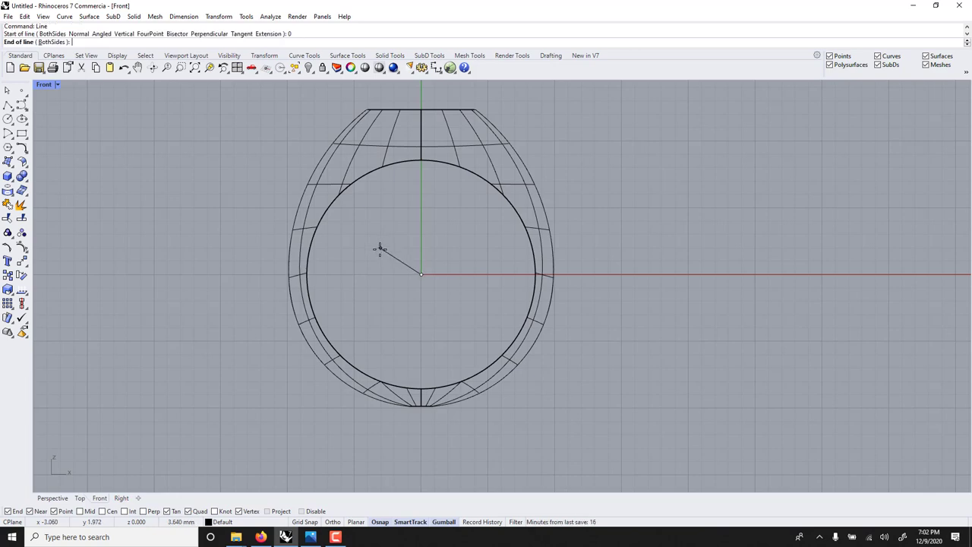
{"action": "left_click", "coordinate": [267, 336]}
{"action": "type", "text": "M"}
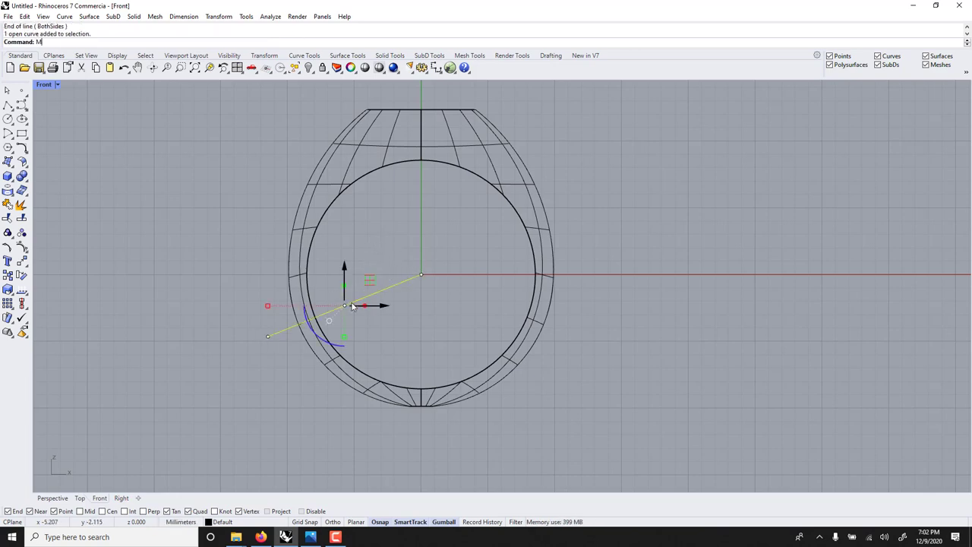
{"action": "type", "text": "irror"}
{"action": "key", "text": "Return"}
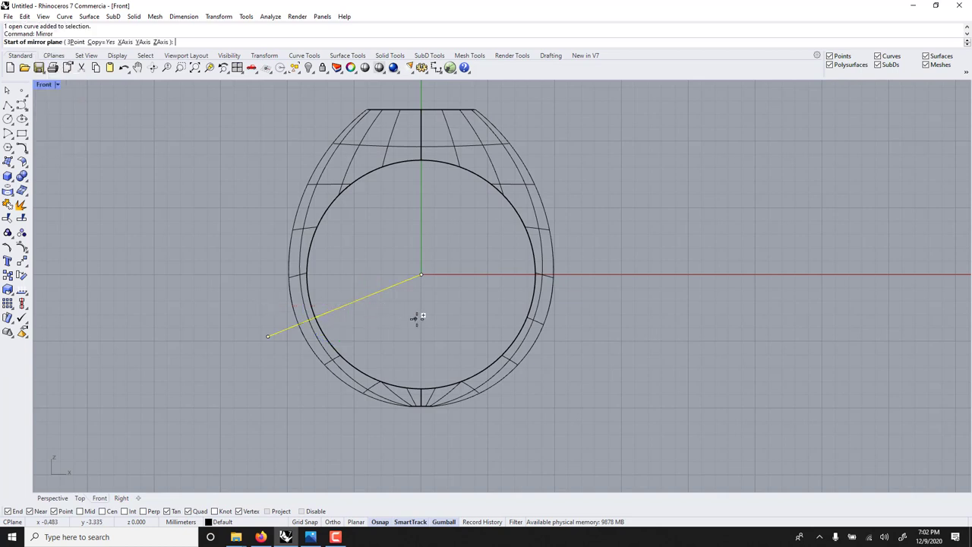
{"action": "type", "text": "0"}
{"action": "key", "text": "Return"}
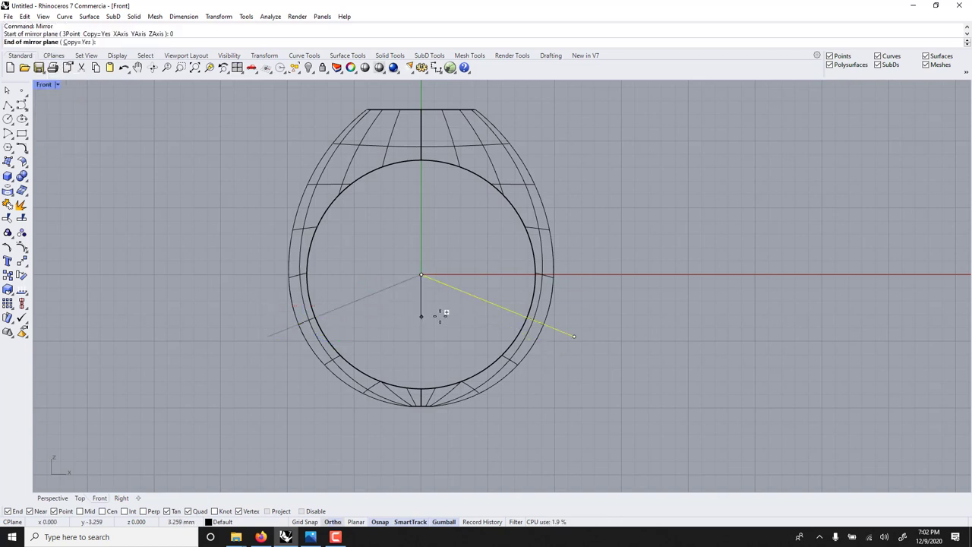
{"action": "left_click", "coordinate": [441, 318]}
{"action": "key", "text": "Escape"}
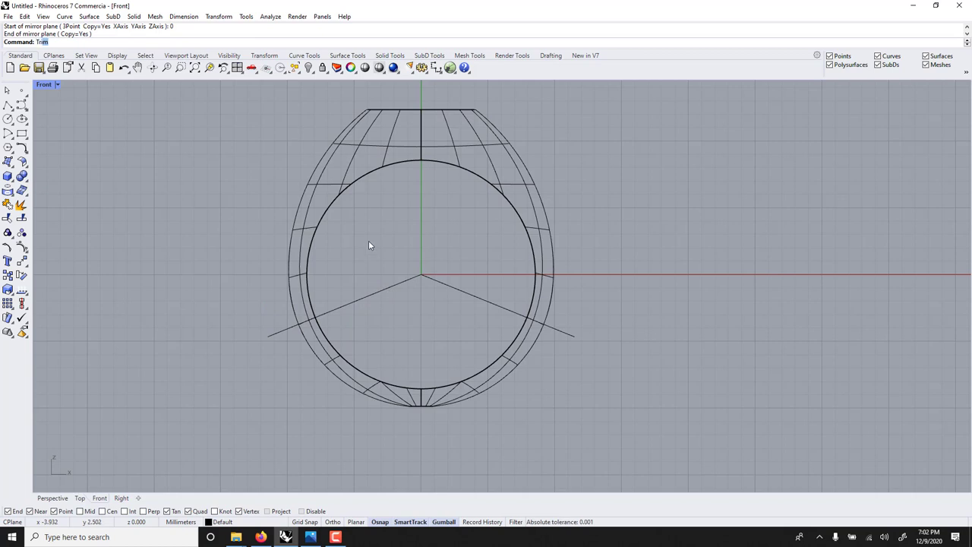
Step: Trim away the ring's bottom shank section using the two slanted lines as cutters
{"action": "key", "text": "Return"}
{"action": "left_click", "coordinate": [387, 288]}
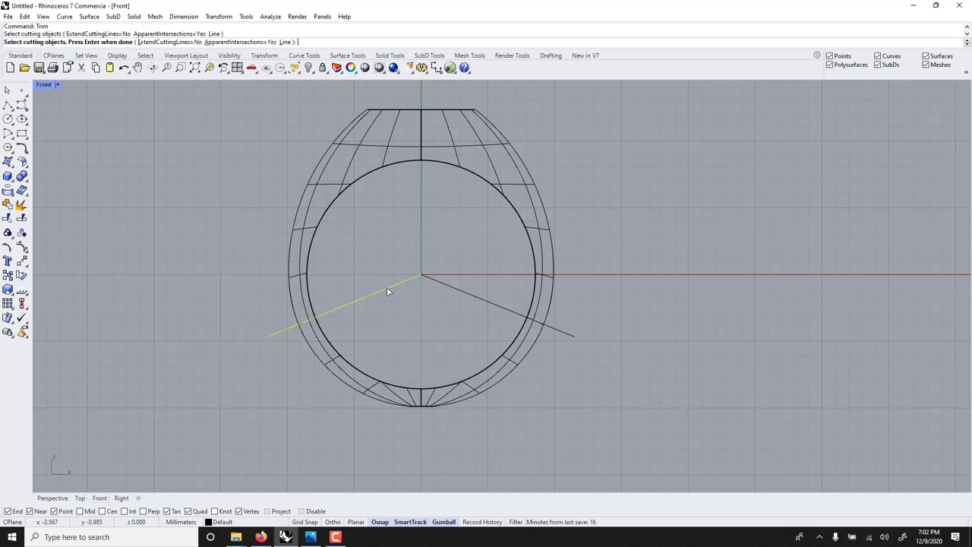
{"action": "left_click", "coordinate": [437, 286]}
{"action": "key", "text": "Return"}
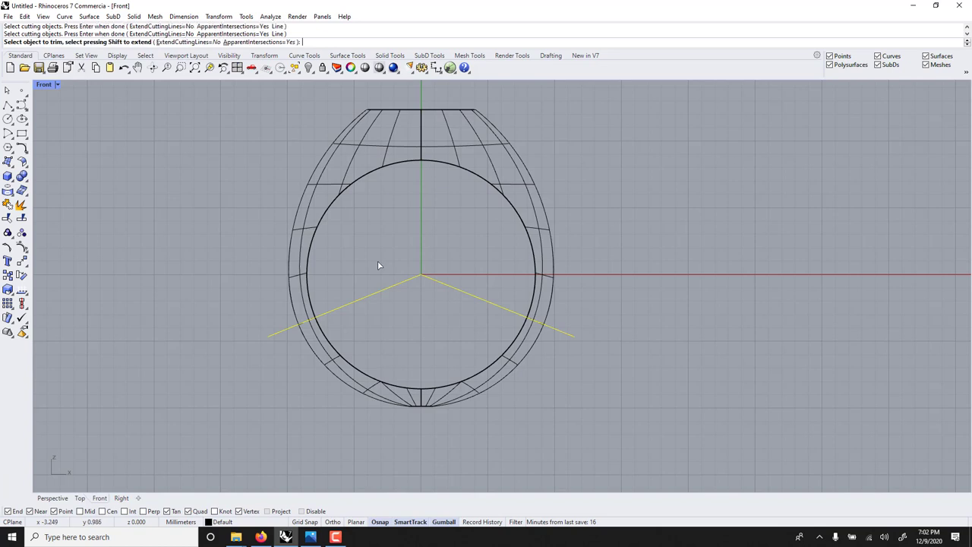
{"action": "left_click", "coordinate": [314, 361]}
{"action": "left_click", "coordinate": [351, 391]}
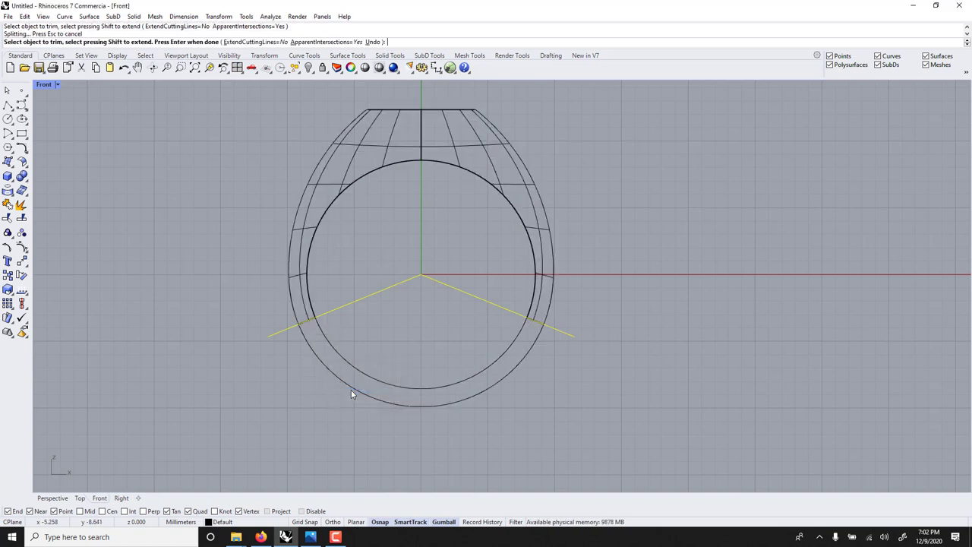
{"action": "key", "text": "Return"}
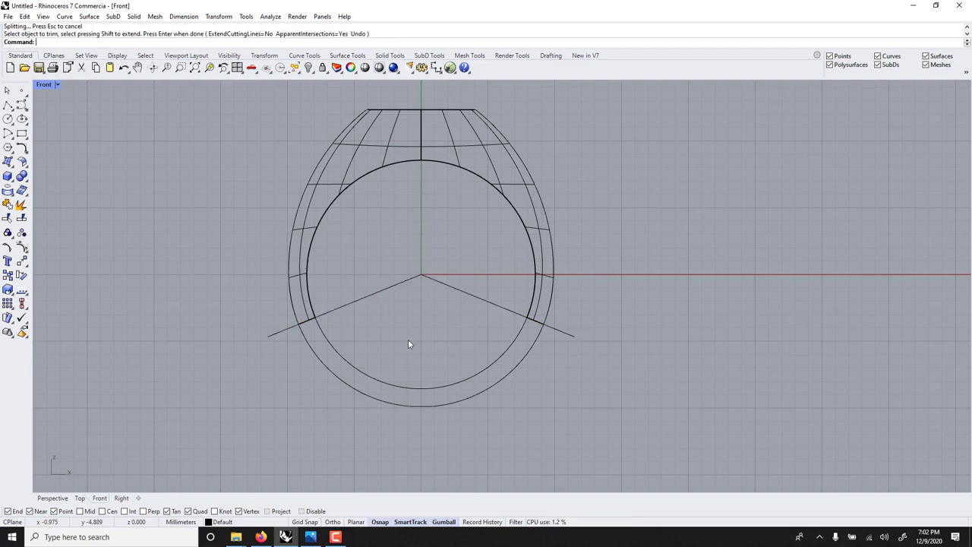
Step: Delete both cutting lines and the three leftover outer arcs below the ring
{"action": "left_click", "coordinate": [373, 298]}
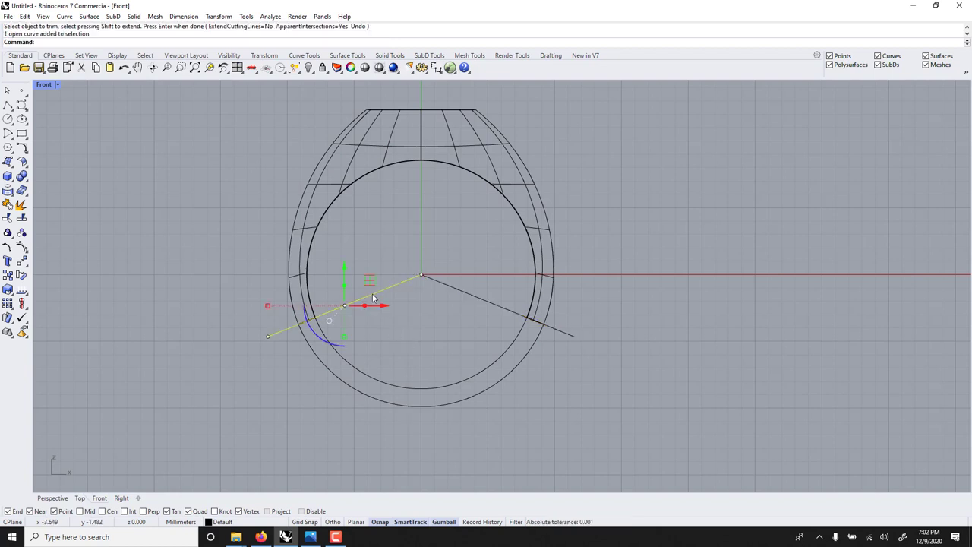
{"action": "key", "text": "Delete"}
{"action": "left_click", "coordinate": [441, 282]}
{"action": "key", "text": "Delete"}
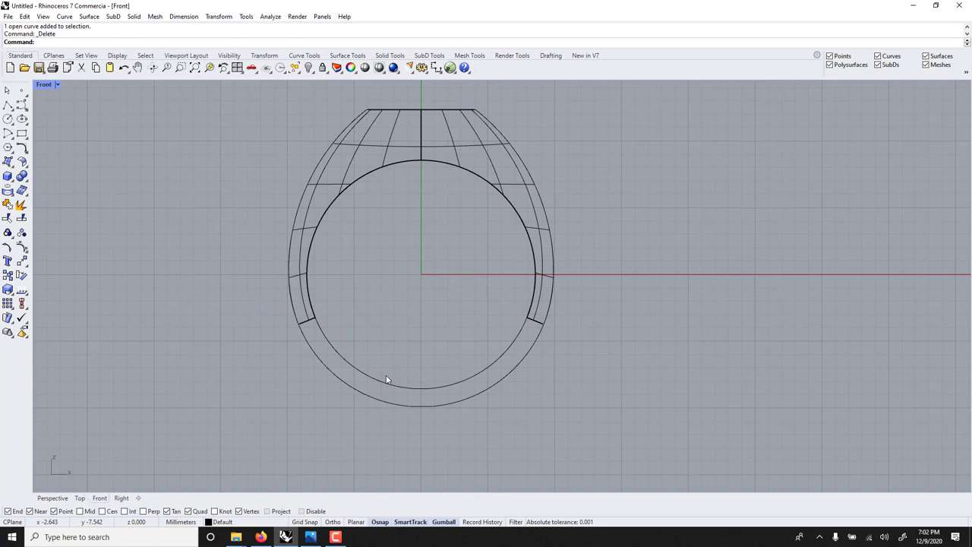
{"action": "left_click", "coordinate": [382, 403]}
{"action": "key", "text": "Delete"}
{"action": "left_click", "coordinate": [391, 404]}
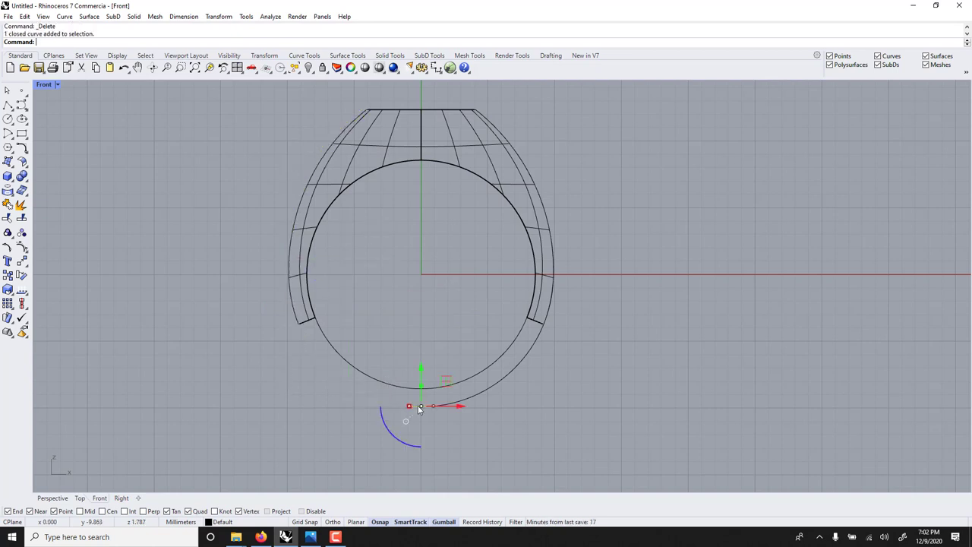
{"action": "key", "text": "Delete"}
{"action": "left_click", "coordinate": [441, 407]}
{"action": "key", "text": "Delete"}
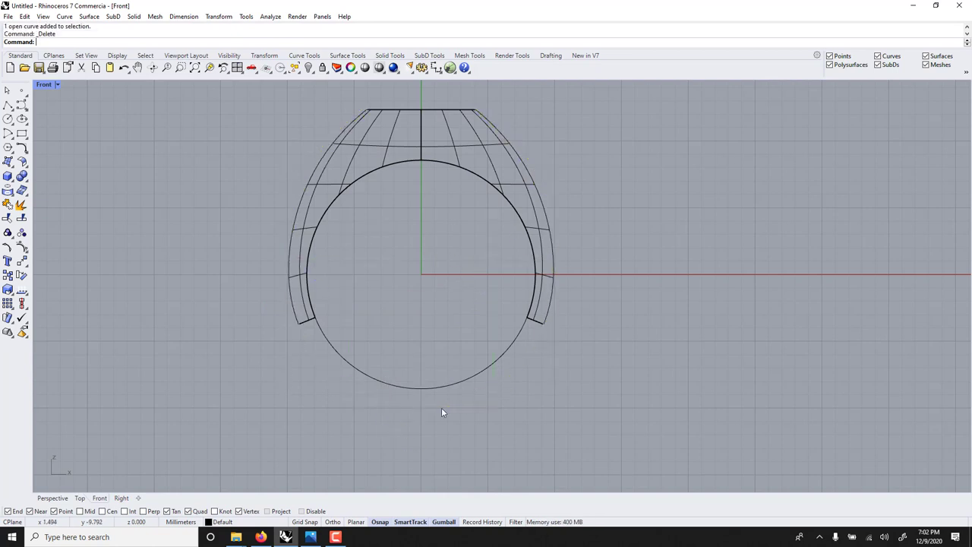
Step: Duplicate the shank pieces' open border edges as curves with DupBorder
{"action": "left_click", "coordinate": [331, 342]}
{"action": "key", "text": "Escape"}
{"action": "scroll", "coordinate": [330, 342], "scroll_direction": "up", "scroll_amount": 10}
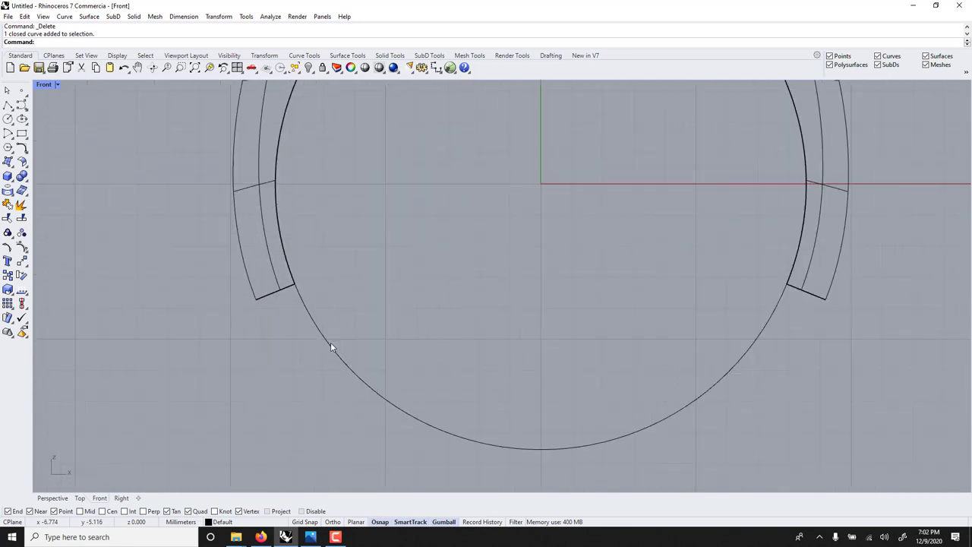
{"action": "left_click", "coordinate": [238, 271]}
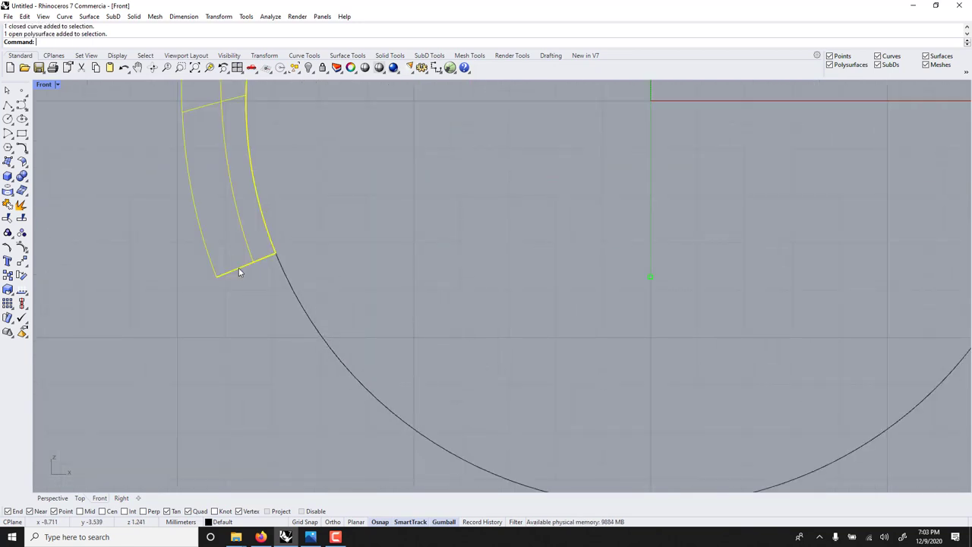
{"action": "scroll", "coordinate": [238, 271], "scroll_direction": "down", "scroll_amount": 3}
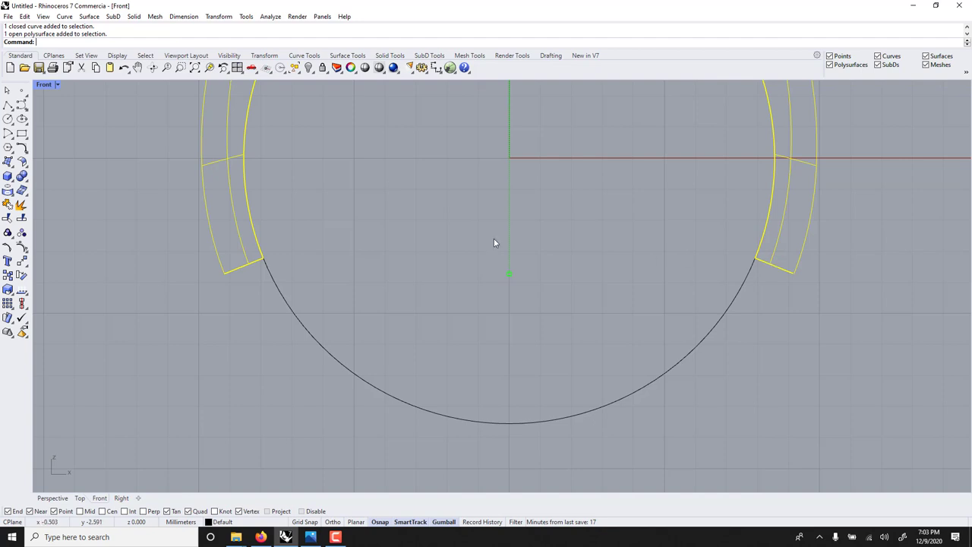
{"action": "type", "text": "DupBorder"}
{"action": "key", "text": "Return"}
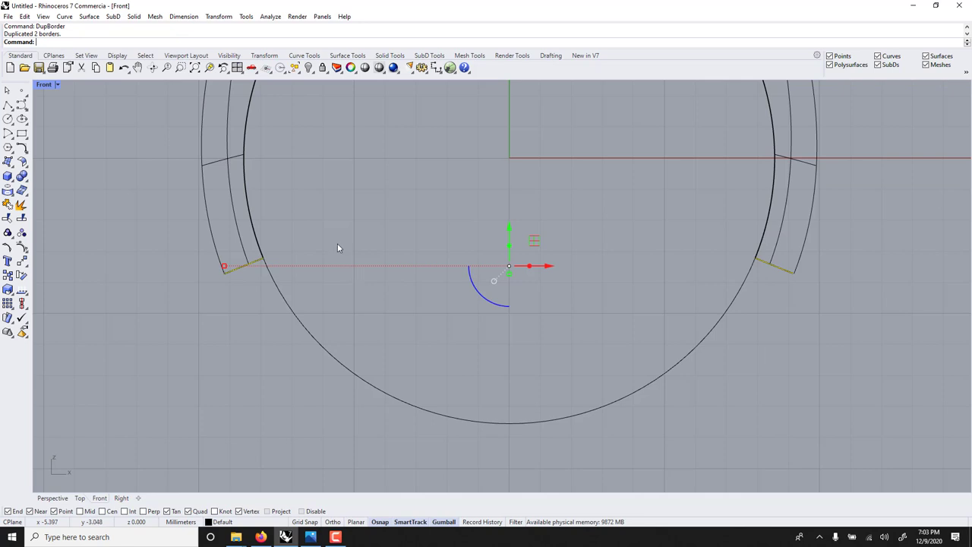
{"action": "key", "text": "Escape"}
Step: Sweep1 along the inner circle with both end lines as profiles to bridge the shank ends
{"action": "type", "text": "sw"}
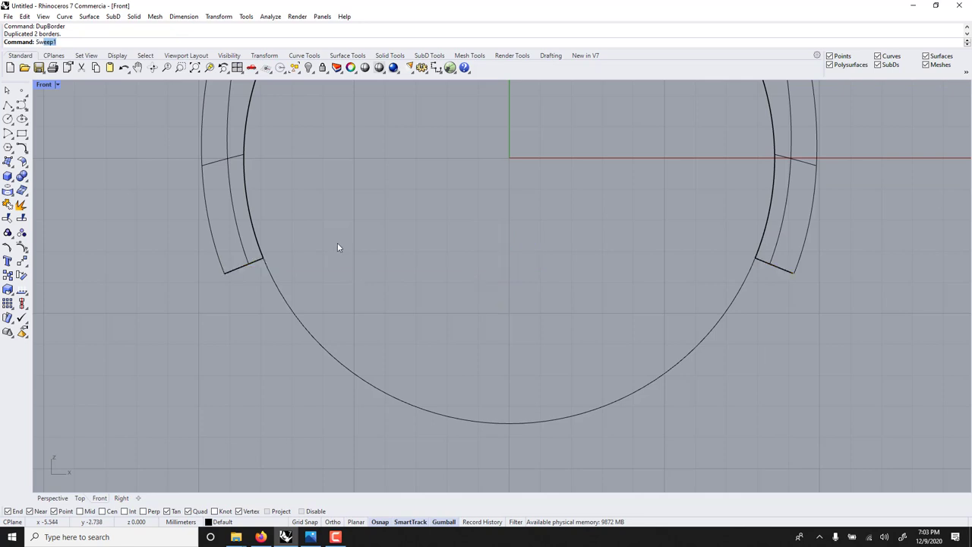
{"action": "key", "text": "Return"}
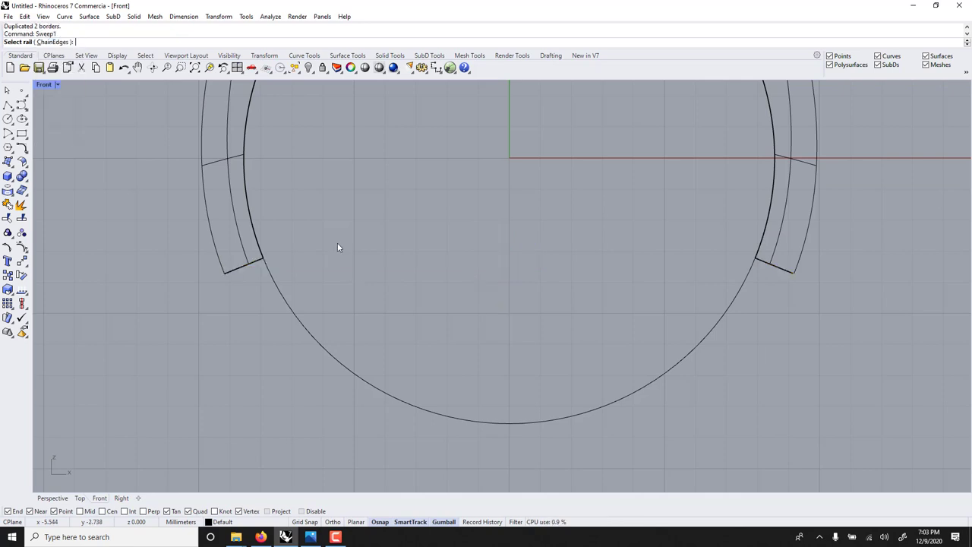
{"action": "left_click", "coordinate": [275, 286]}
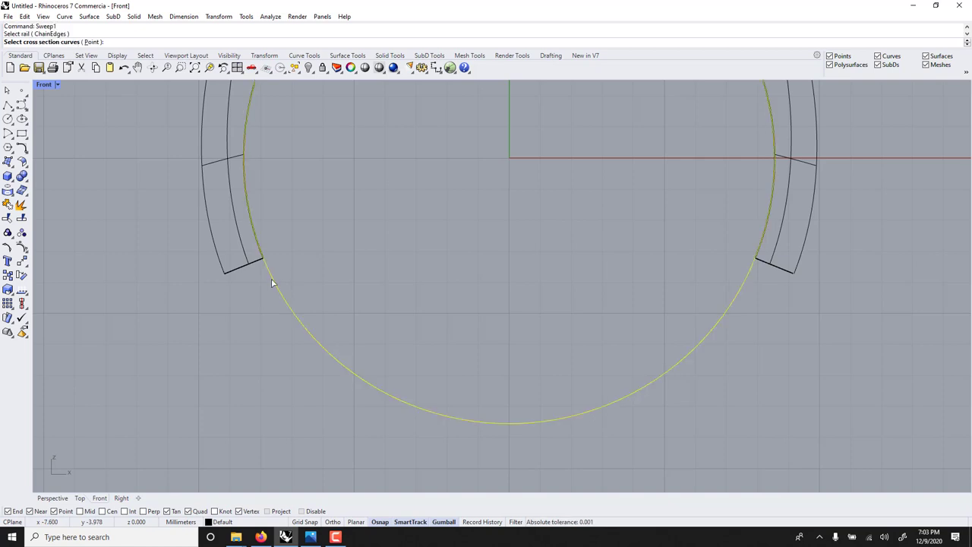
{"action": "left_click", "coordinate": [261, 263]}
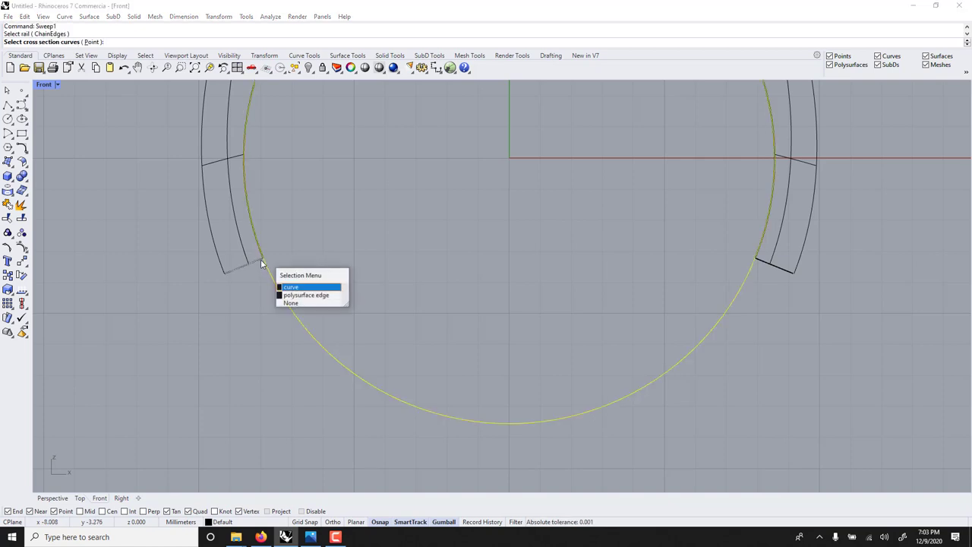
{"action": "left_click", "coordinate": [291, 287]}
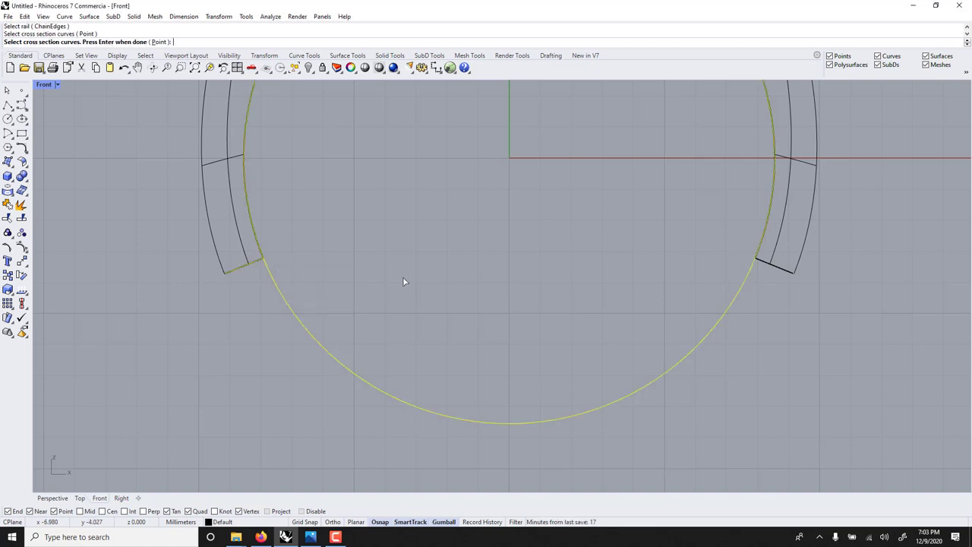
{"action": "left_click", "coordinate": [779, 270]}
{"action": "left_click", "coordinate": [809, 292]}
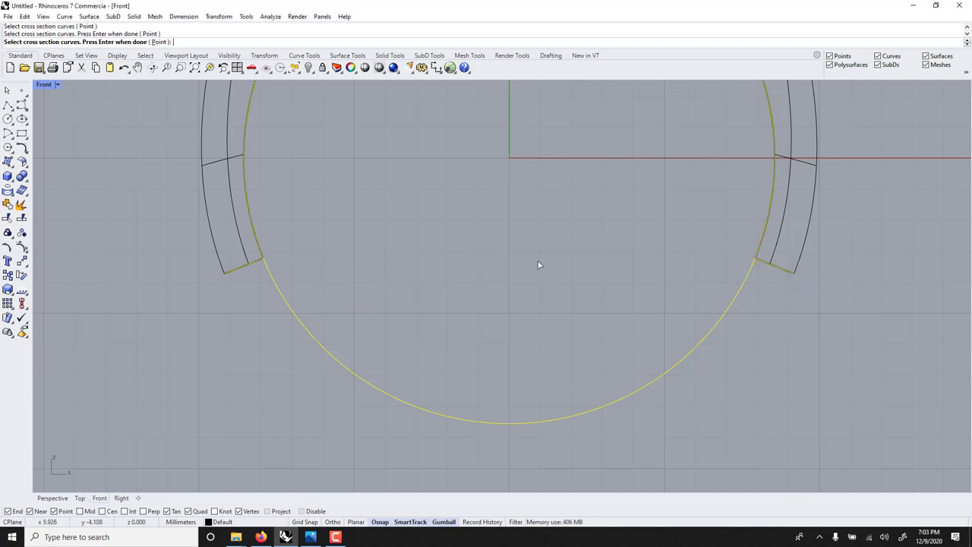
{"action": "key", "text": "Return"}
{"action": "key", "text": "Return"}
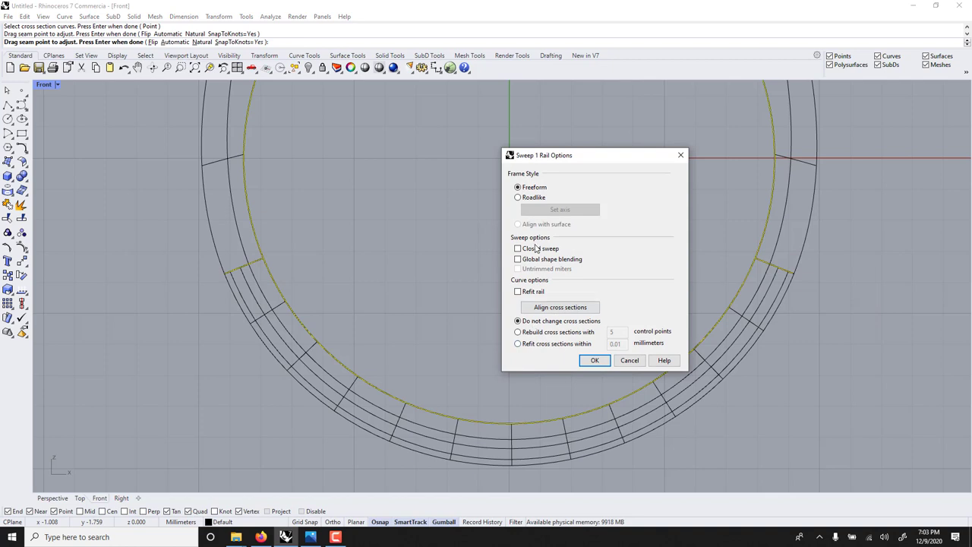
{"action": "left_click", "coordinate": [593, 360]}
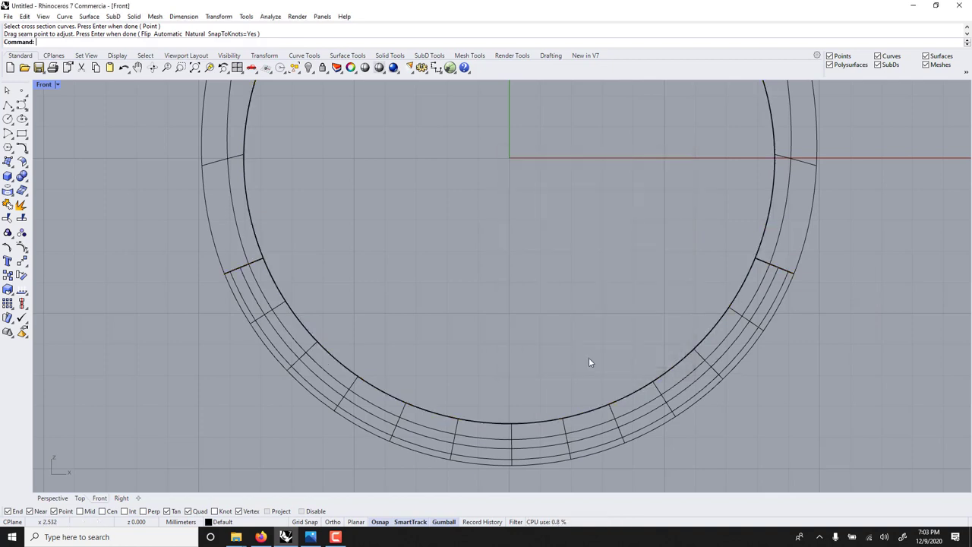
{"action": "left_click", "coordinate": [755, 298]}
Step: Join the swept band and upper ring part, then view the ring maximized in Perspective
{"action": "left_click", "coordinate": [771, 264]}
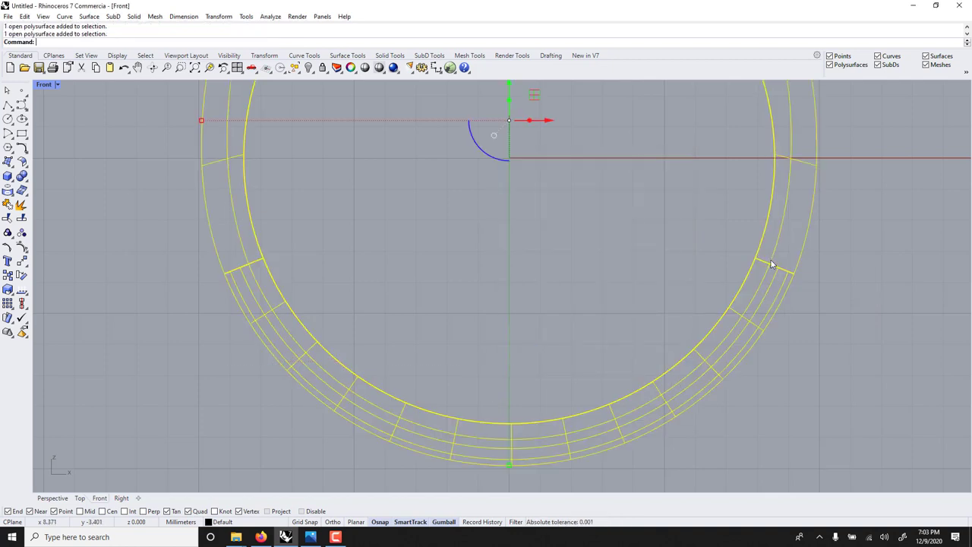
{"action": "key", "text": "ctrl+j"}
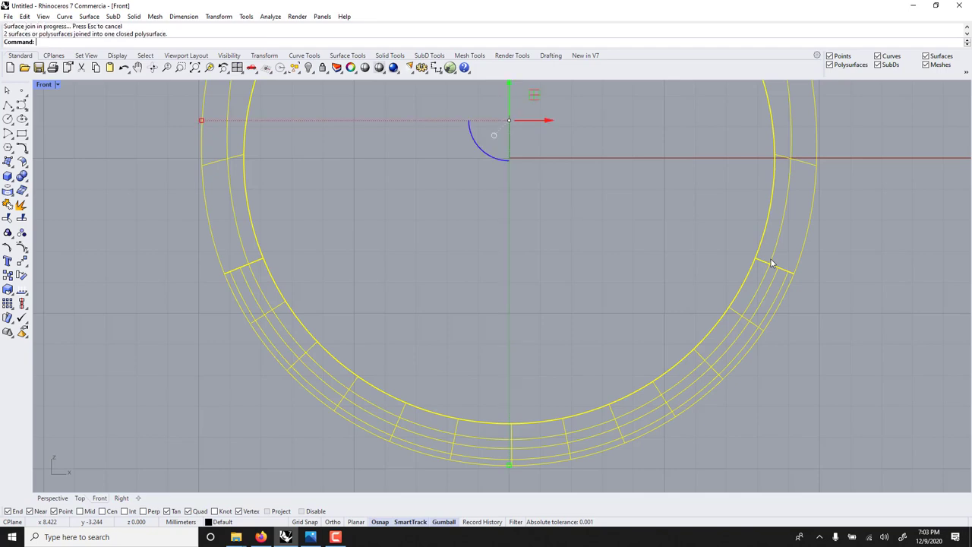
{"action": "double_click", "coordinate": [43, 84]}
{"action": "right_click_drag", "start_coordinate": [649, 174], "coordinate": [636, 142]}
{"action": "key", "text": "Escape"}
{"action": "scroll", "coordinate": [649, 153], "scroll_direction": "up", "scroll_amount": 3}
{"action": "double_click", "coordinate": [535, 83]}
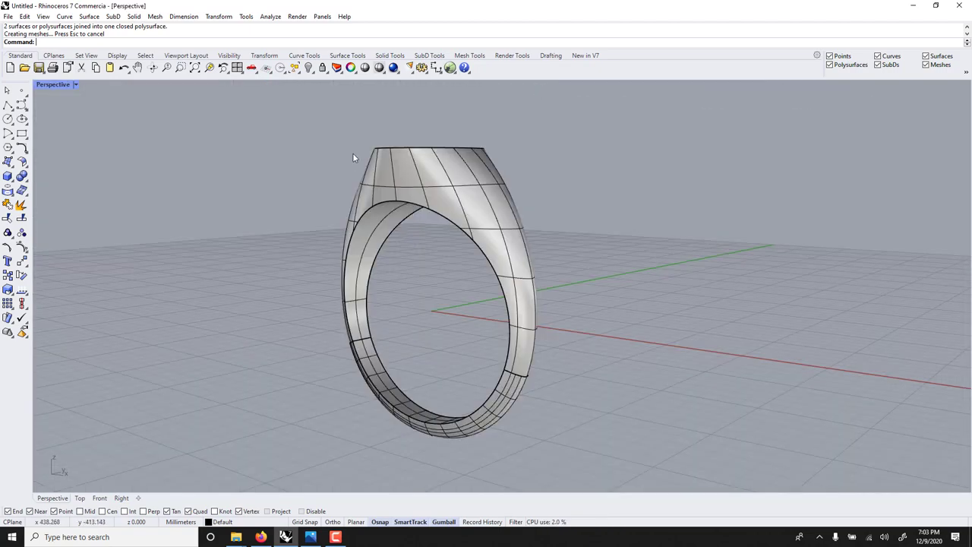
{"action": "right_click_drag", "start_coordinate": [352, 153], "coordinate": [528, 227]}
Step: Undo the top fillet and chamfer the ring's inner circular edges at 0.25
{"action": "key", "text": "ctrl+z"}
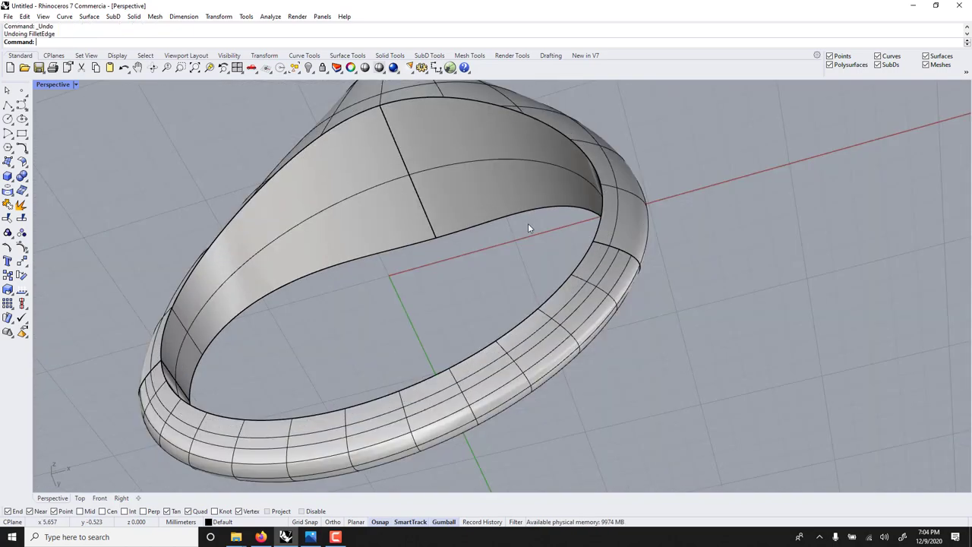
{"action": "type", "text": "ChamferEdge"}
{"action": "key", "text": "Return"}
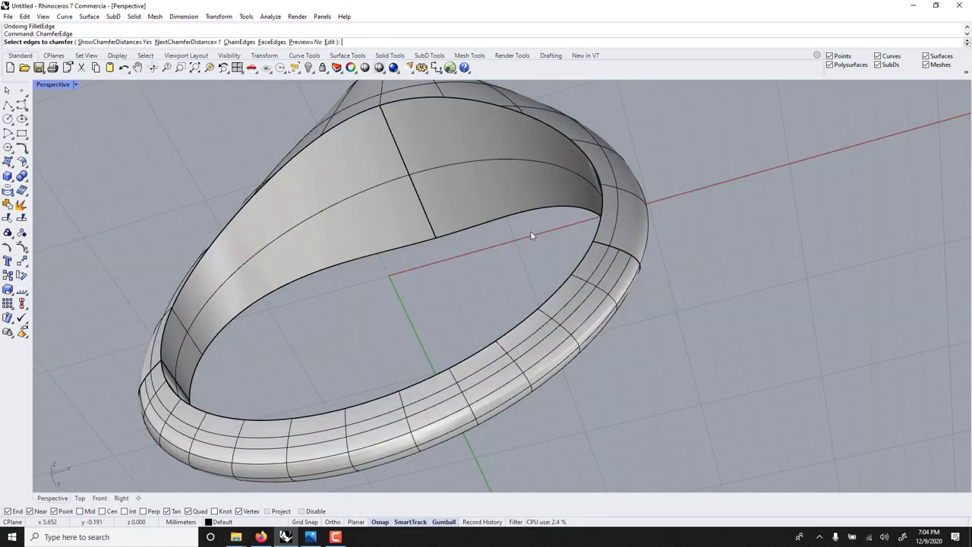
{"action": "left_click", "coordinate": [199, 42]}
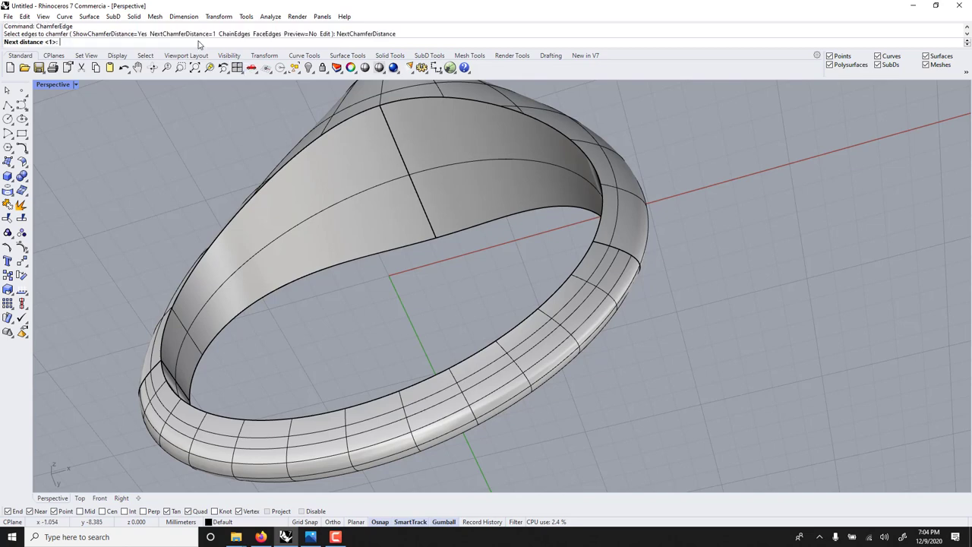
{"action": "type", "text": "0.25"}
{"action": "key", "text": "Return"}
{"action": "right_click_drag", "start_coordinate": [221, 152], "coordinate": [288, 273]}
{"action": "left_click_drag", "start_coordinate": [136, 154], "coordinate": [501, 402]}
{"action": "key", "text": "Return"}
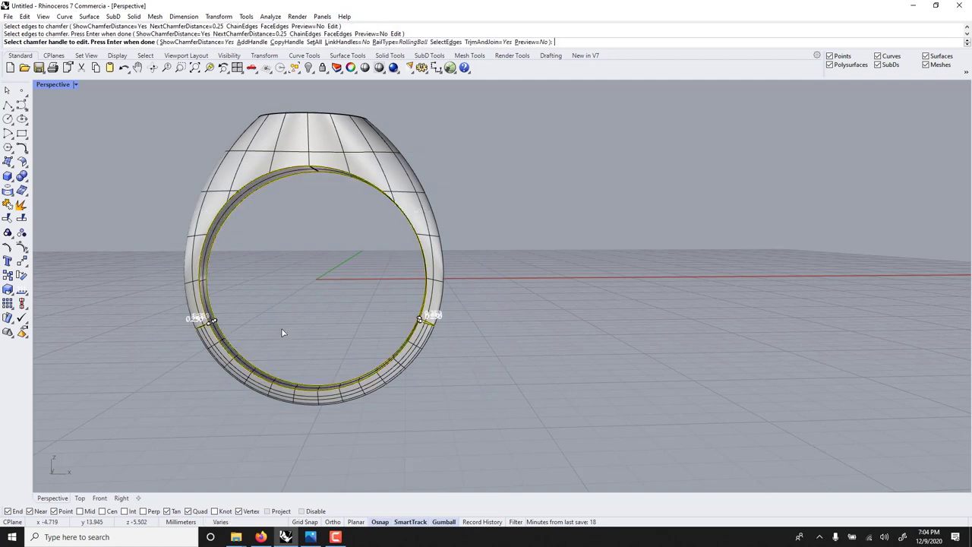
{"action": "key", "text": "Return"}
Step: Apply the same 0.25 chamfer to the inner edge loop on the other side
{"action": "scroll", "coordinate": [211, 341], "scroll_direction": "up", "scroll_amount": 3}
{"action": "key", "text": "Return"}
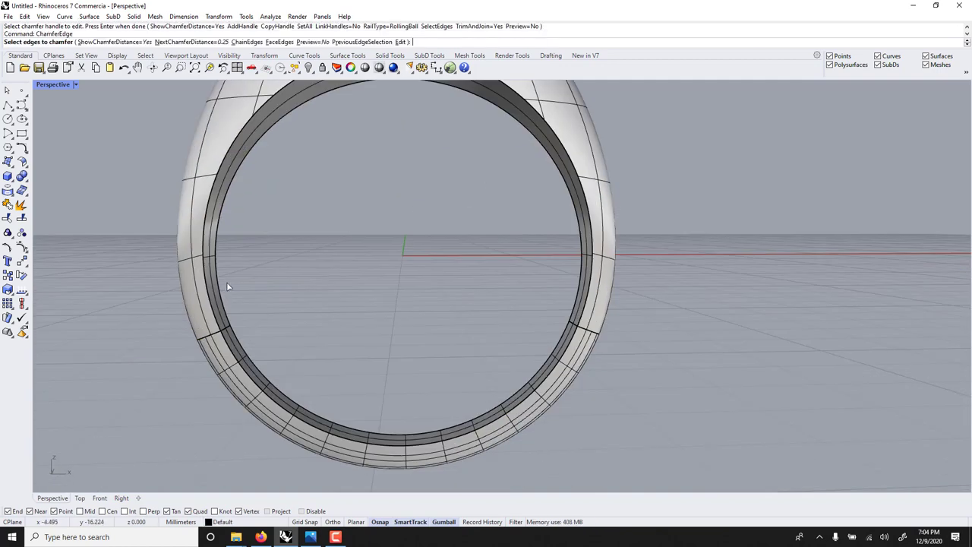
{"action": "left_click", "coordinate": [226, 281]}
{"action": "left_click", "coordinate": [231, 347]}
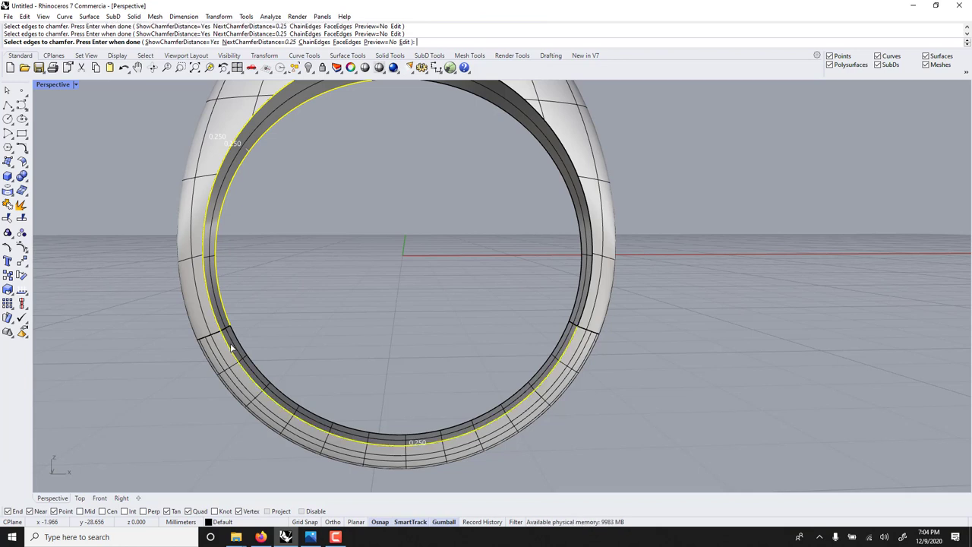
{"action": "left_click", "coordinate": [237, 346]}
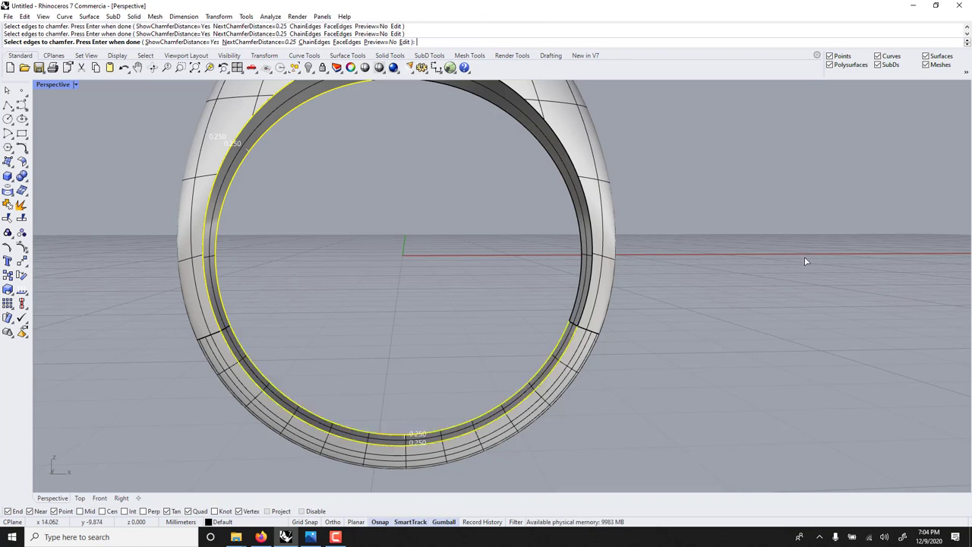
{"action": "left_click", "coordinate": [590, 253]}
{"action": "left_click", "coordinate": [579, 243]}
{"action": "scroll", "coordinate": [576, 243], "scroll_direction": "down", "scroll_amount": 2}
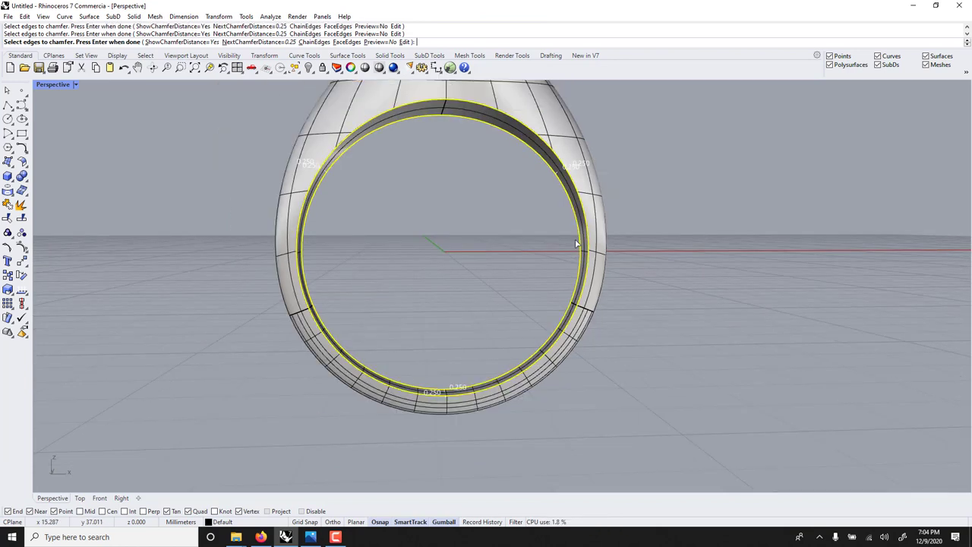
{"action": "key", "text": "Return"}
{"action": "key", "text": "Return"}
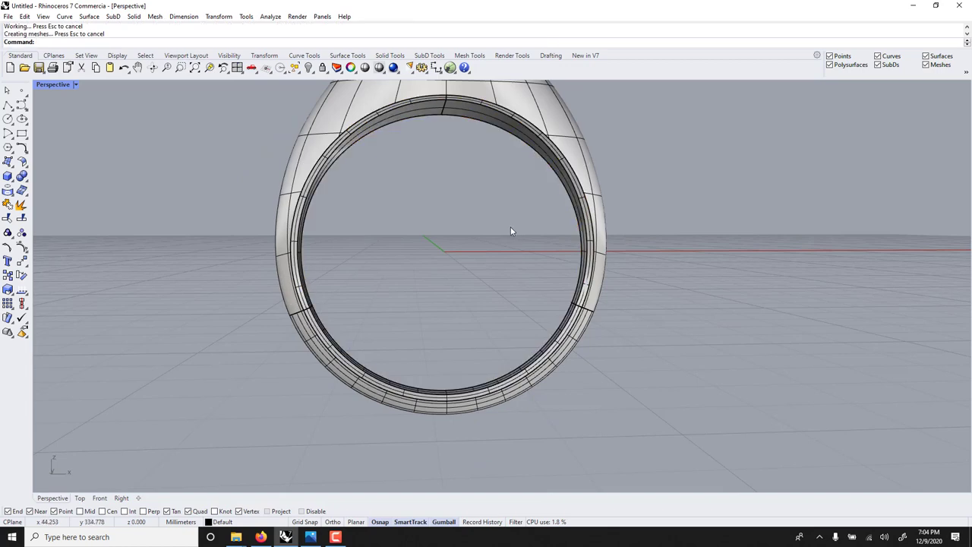
{"action": "right_click_drag", "start_coordinate": [510, 228], "coordinate": [231, 125]}
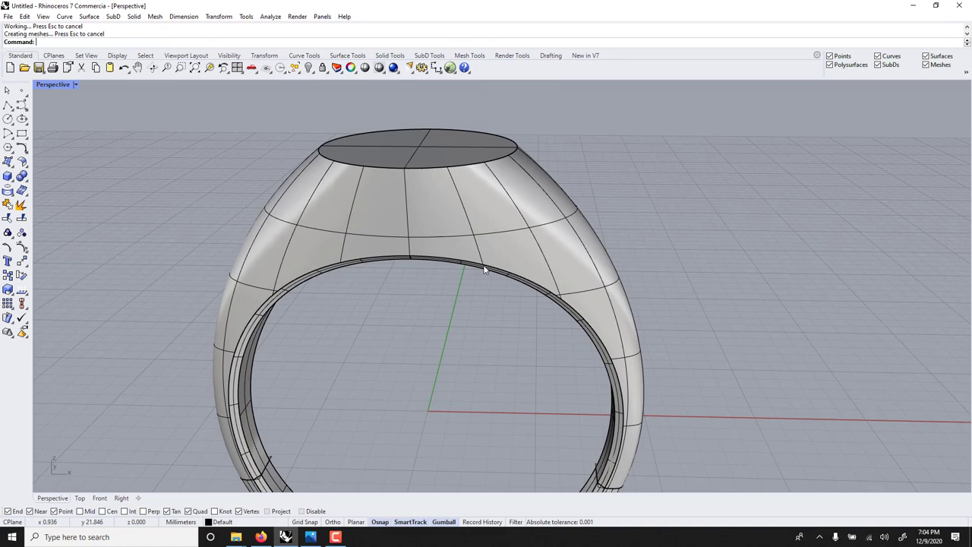
Step: Chamfer the oval top edge, inspect the result, and undo it
{"action": "key", "text": "Return"}
{"action": "left_click", "coordinate": [326, 155]}
{"action": "key", "text": "Return"}
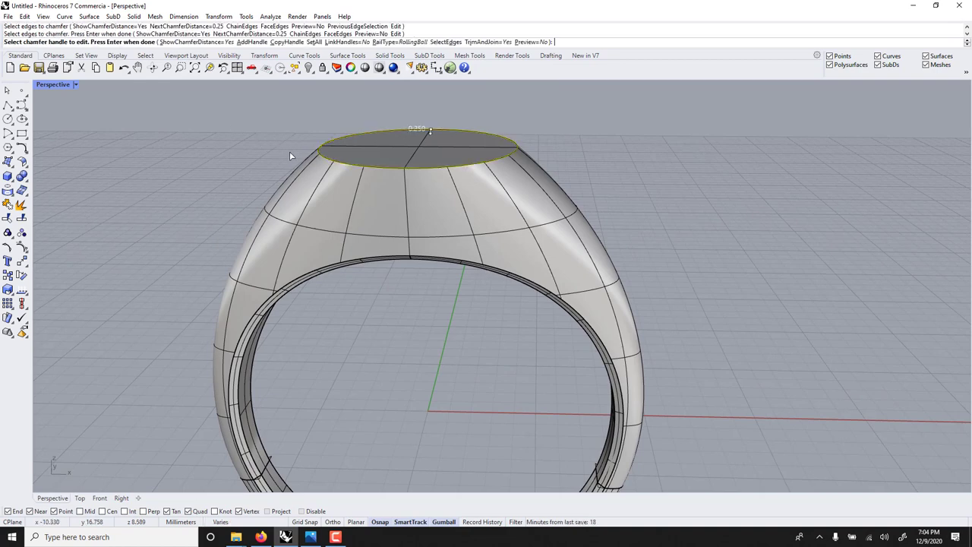
{"action": "key", "text": "Return"}
{"action": "right_click_drag", "start_coordinate": [290, 151], "coordinate": [355, 174]}
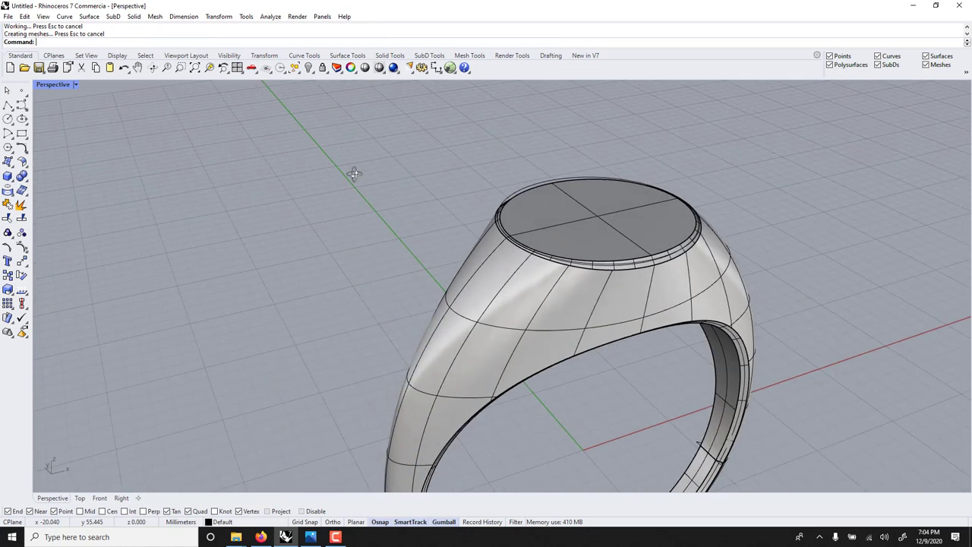
{"action": "key", "text": "ctrl+z"}
{"action": "scroll", "coordinate": [544, 219], "scroll_direction": "up", "scroll_amount": 3}
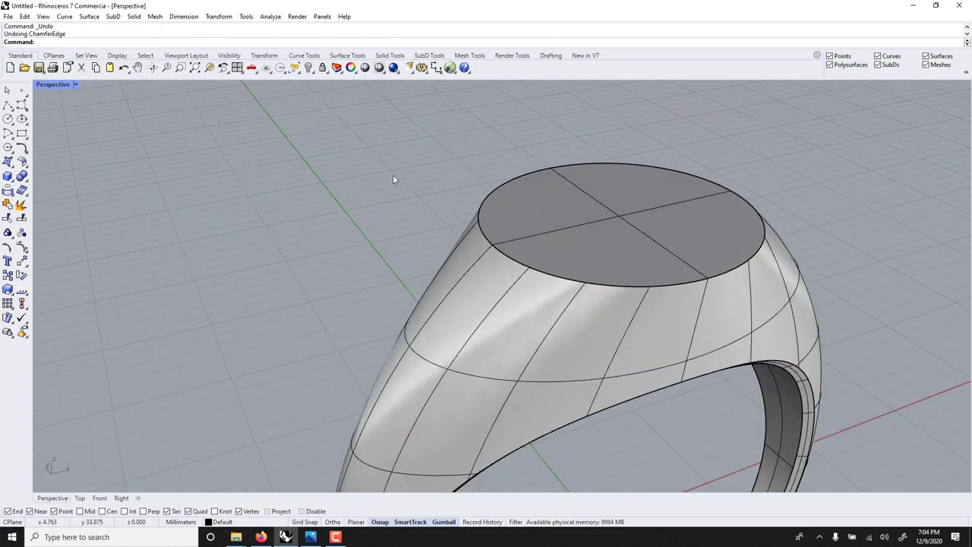
Step: Rerun ChamferEdge on the oval top edge with a 0.5 chamfer distance
{"action": "key", "text": "Return"}
{"action": "left_click", "coordinate": [205, 43]}
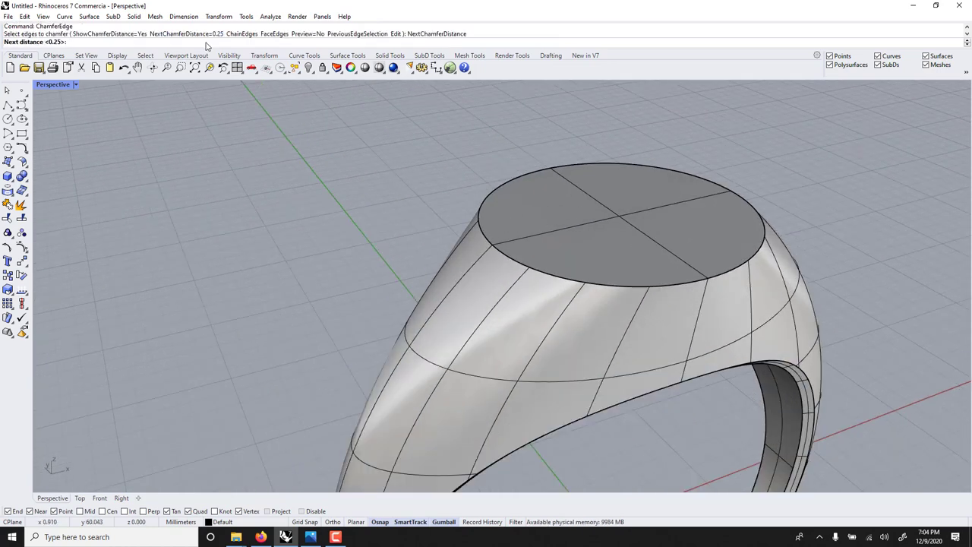
{"action": "type", "text": "0.5"}
{"action": "key", "text": "Return"}
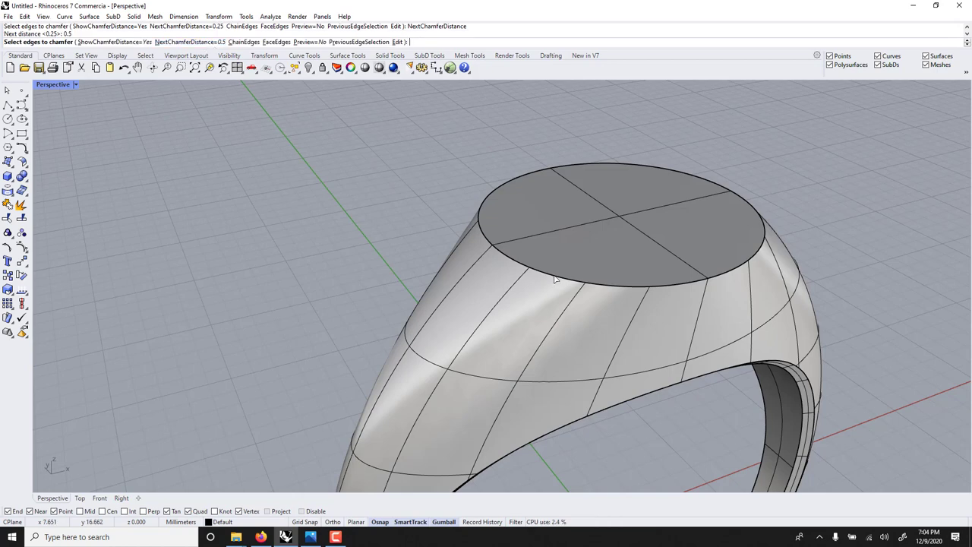
{"action": "left_click", "coordinate": [470, 241]}
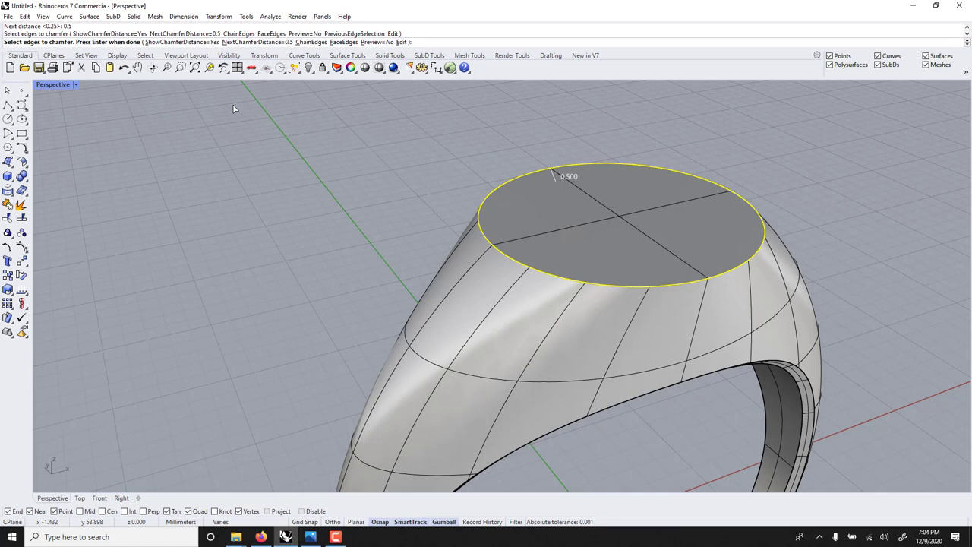
{"action": "key", "text": "Return"}
Step: Add a left handle set to about 1.0, apply the variable chamfer, then undo it
{"action": "left_click", "coordinate": [252, 42]}
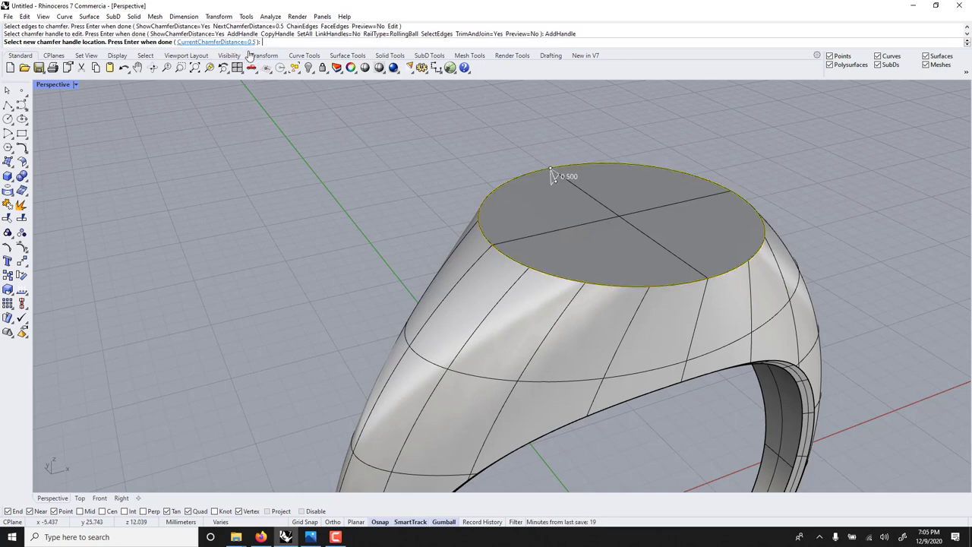
{"action": "left_click", "coordinate": [498, 253]}
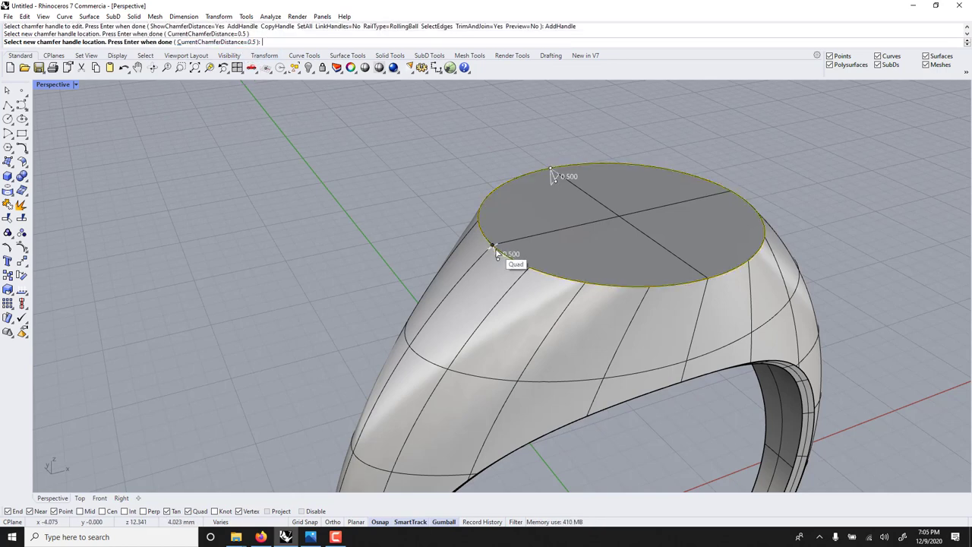
{"action": "scroll", "coordinate": [498, 255], "scroll_direction": "up", "scroll_amount": 3}
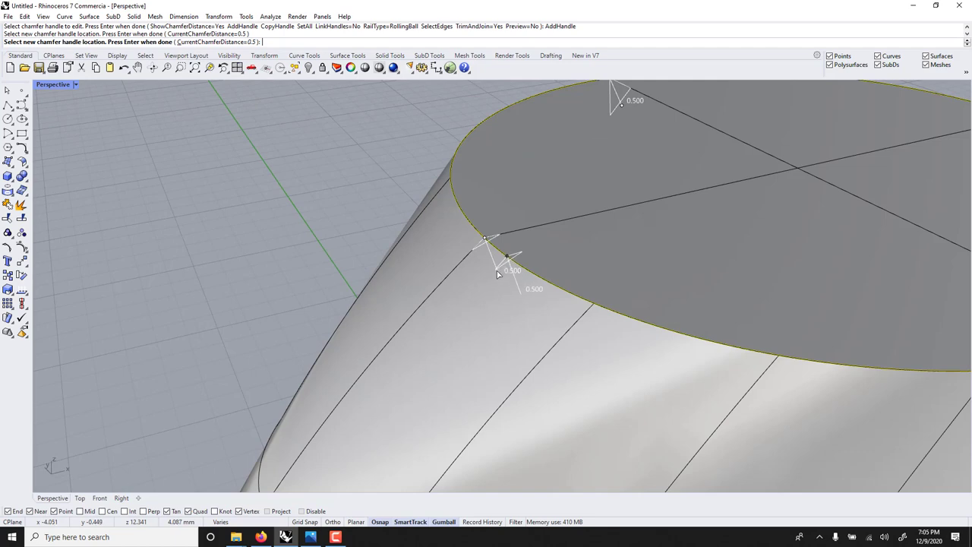
{"action": "key", "text": "Return"}
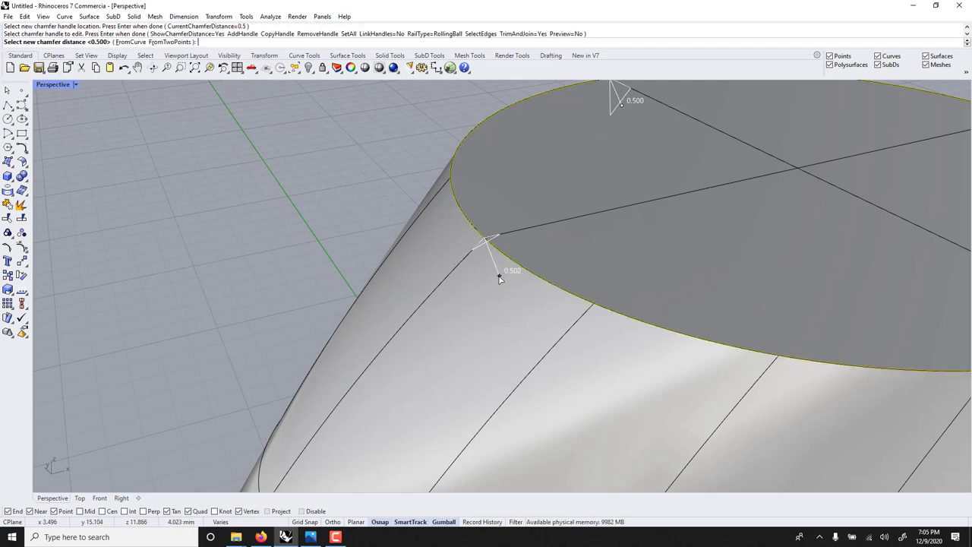
{"action": "left_click", "coordinate": [499, 274]}
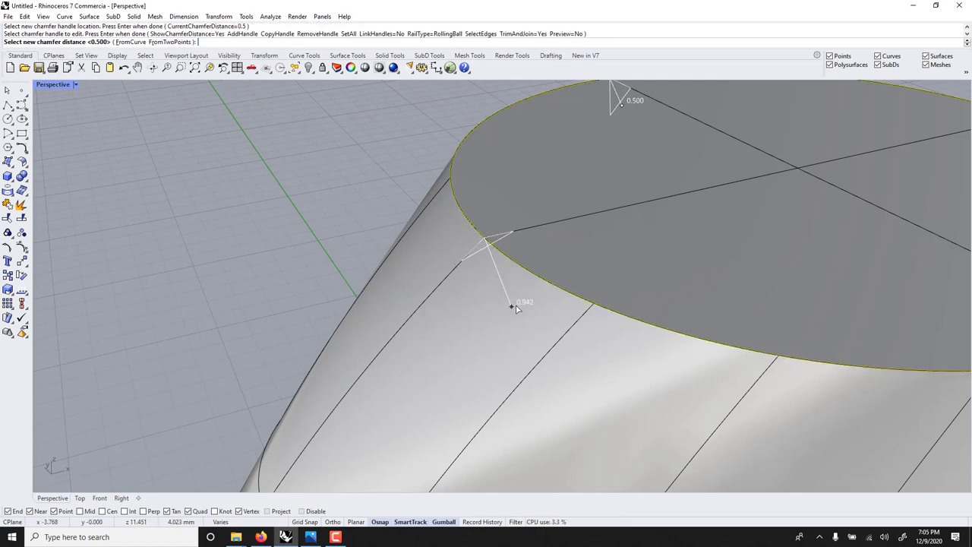
{"action": "left_click", "coordinate": [517, 311]}
{"action": "scroll", "coordinate": [517, 312], "scroll_direction": "down", "scroll_amount": 3}
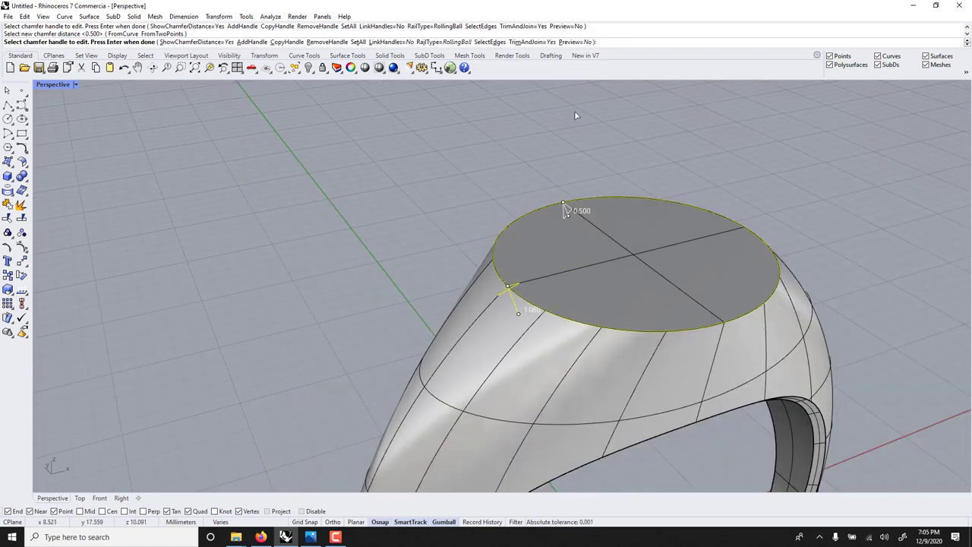
{"action": "key", "text": "Return"}
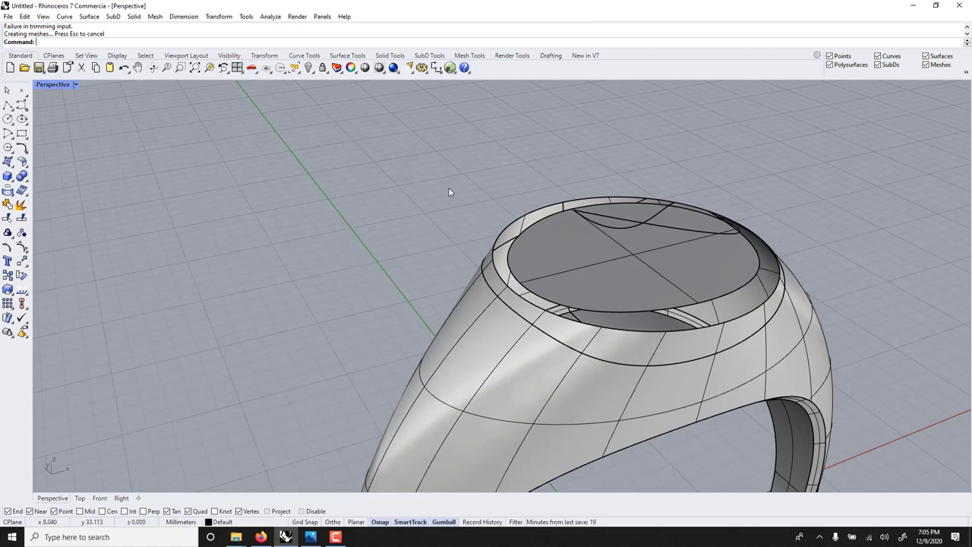
{"action": "key", "text": "ctrl+z"}
Step: Chamfer the oval top edge at 0.5 with two added handles at left and front-right
{"action": "key", "text": "Return"}
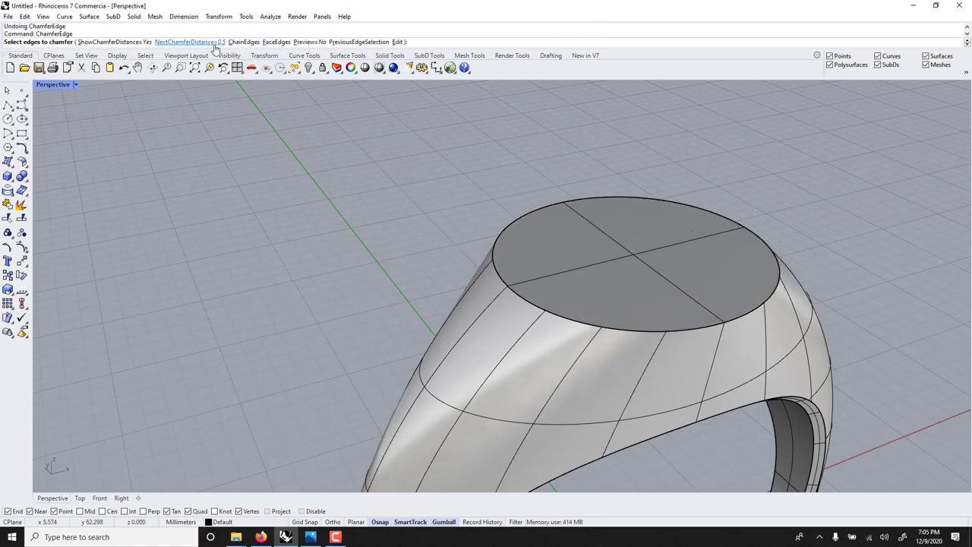
{"action": "left_click", "coordinate": [509, 228]}
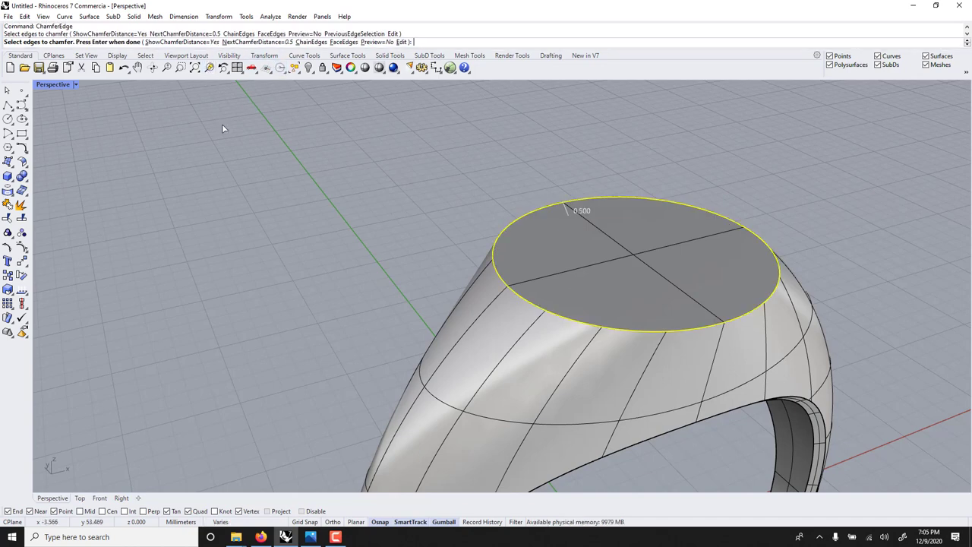
{"action": "key", "text": "Return"}
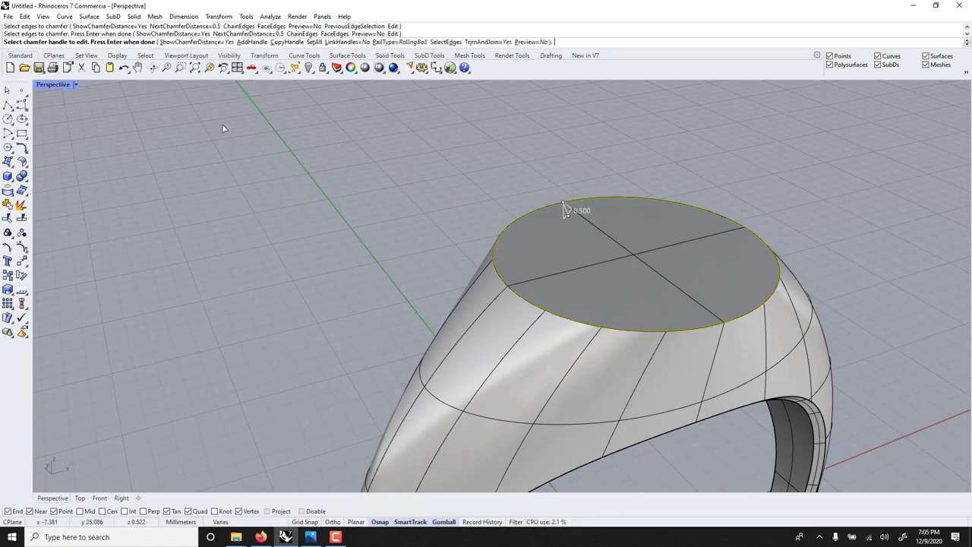
{"action": "left_click", "coordinate": [251, 42]}
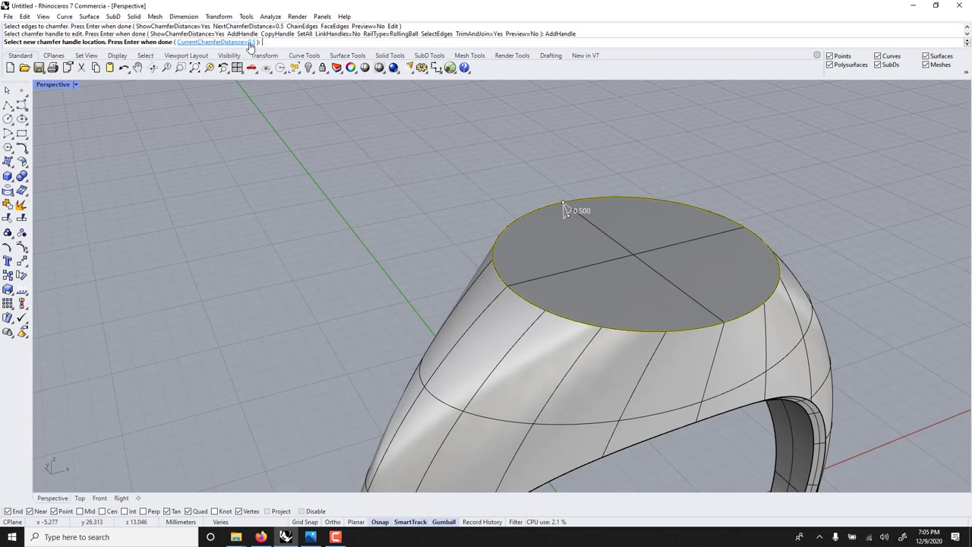
{"action": "left_click", "coordinate": [516, 284]}
{"action": "left_click", "coordinate": [720, 319]}
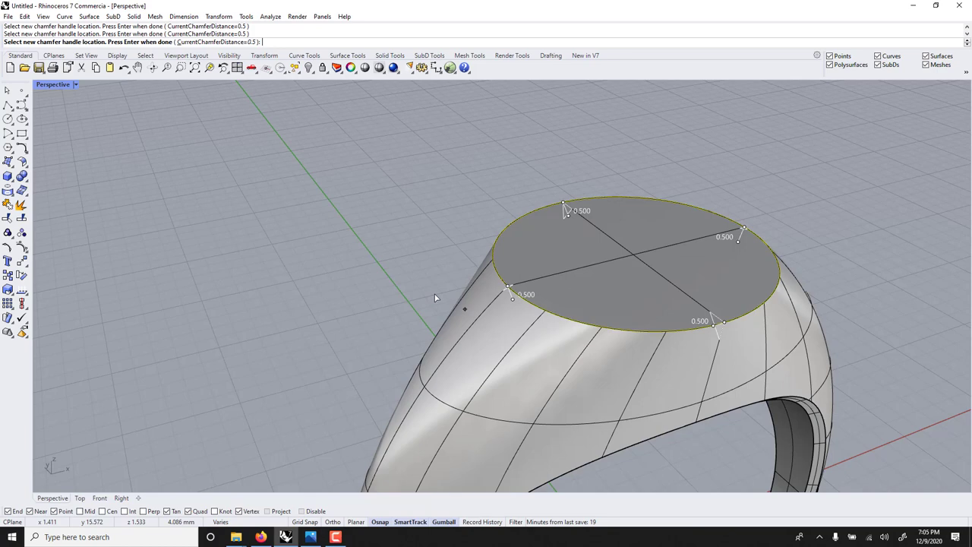
{"action": "right_click", "coordinate": [407, 281]}
Step: Set the left handle to 0.808 and the upper-right to 0.818, then apply the chamfer
{"action": "scroll", "coordinate": [510, 302], "scroll_direction": "up", "scroll_amount": 3}
{"action": "left_click", "coordinate": [512, 301]}
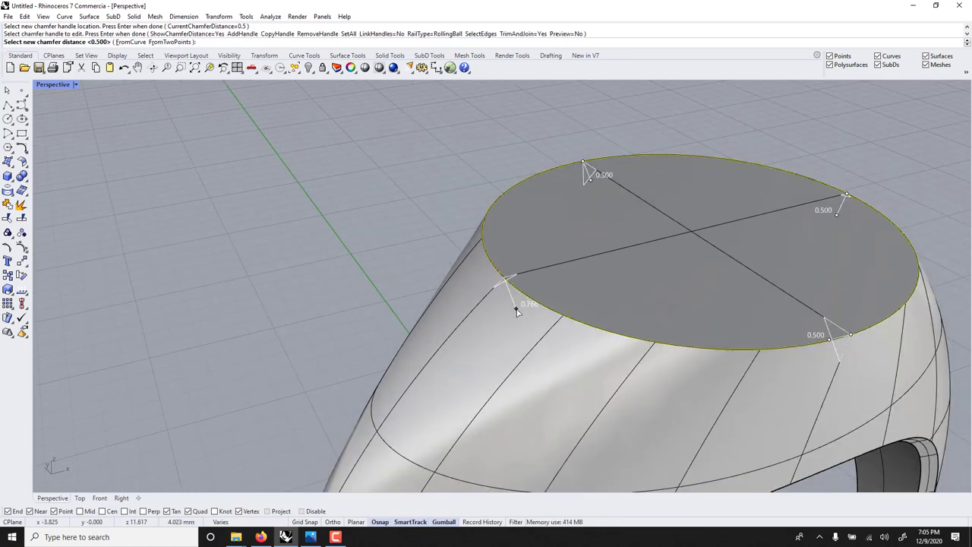
{"action": "left_click", "coordinate": [517, 308]}
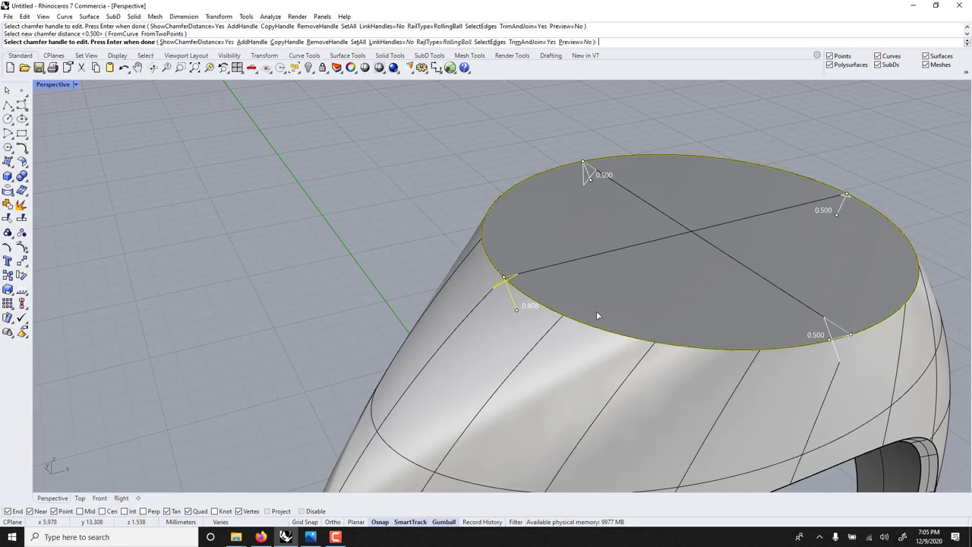
{"action": "left_click", "coordinate": [834, 217]}
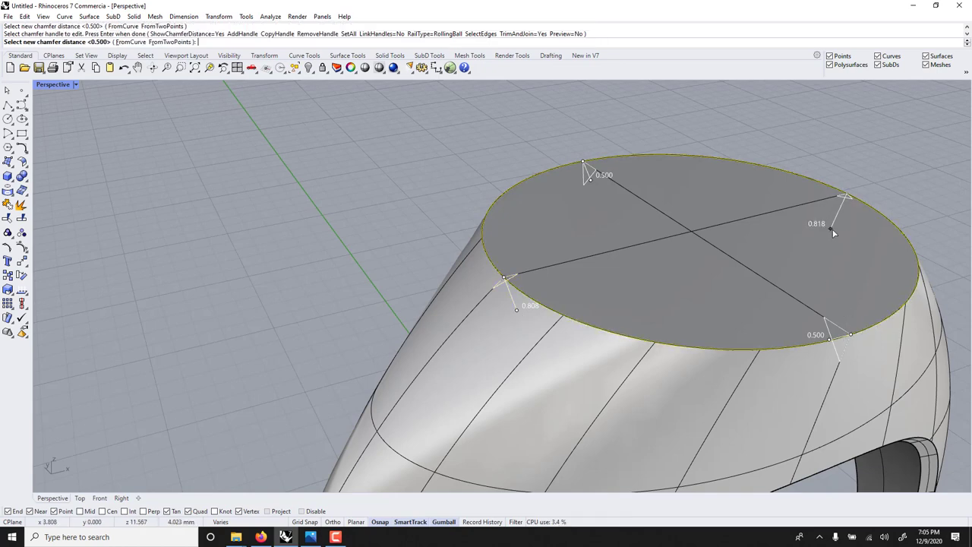
{"action": "left_click", "coordinate": [832, 230]}
{"action": "key", "text": "Return"}
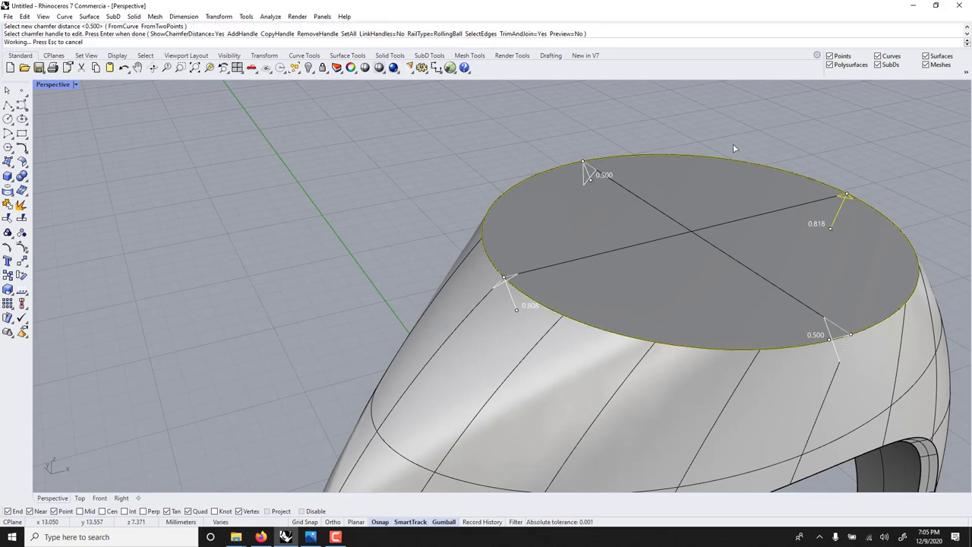
{"action": "right_click_drag", "start_coordinate": [736, 148], "coordinate": [607, 213]}
{"action": "scroll", "coordinate": [533, 229], "scroll_direction": "down", "scroll_amount": 5}
{"action": "right_click_drag", "start_coordinate": [533, 230], "coordinate": [487, 200]}
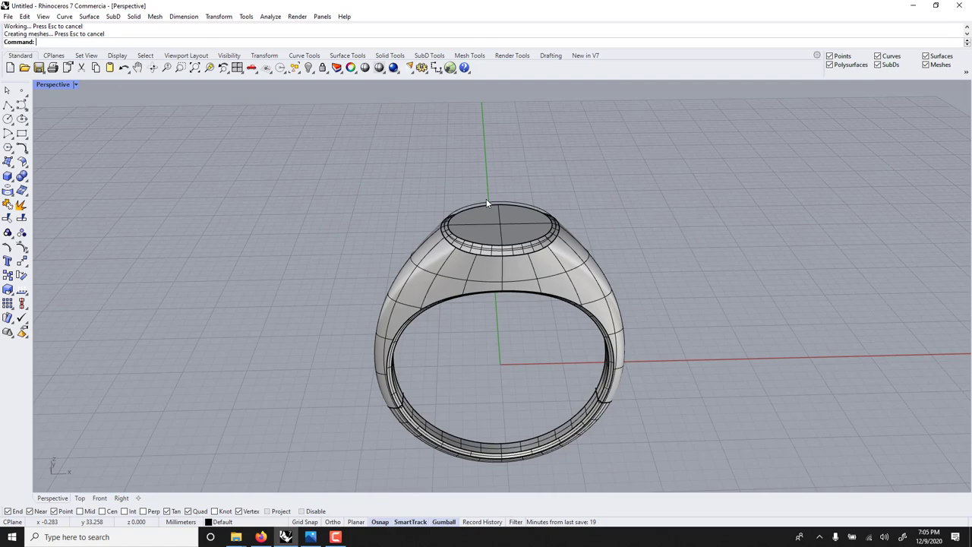
Step: Delete the leftover rim curve on the bezel and select the ring body
{"action": "left_click", "coordinate": [488, 202]}
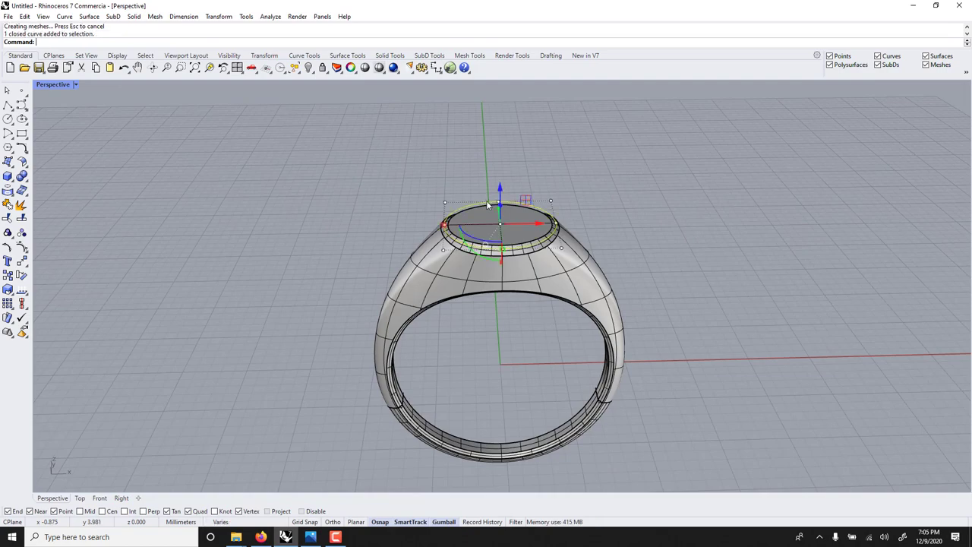
{"action": "key", "text": "Delete"}
{"action": "scroll", "coordinate": [501, 221], "scroll_direction": "up", "scroll_amount": 3}
{"action": "left_click", "coordinate": [497, 225]}
{"action": "scroll", "coordinate": [473, 221], "scroll_direction": "up", "scroll_amount": 2}
{"action": "scroll", "coordinate": [426, 201], "scroll_direction": "up", "scroll_amount": 2}
{"action": "left_click", "coordinate": [390, 186]}
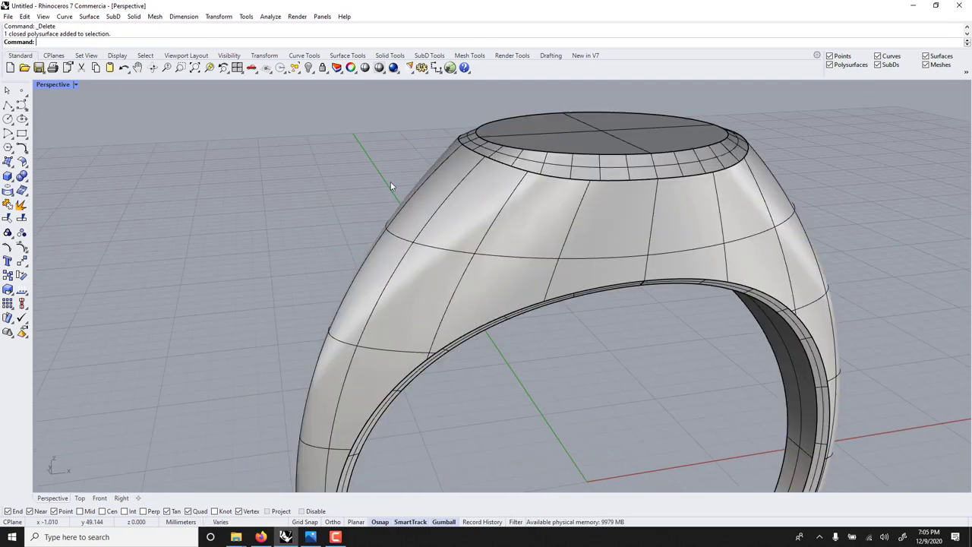
{"action": "left_click", "coordinate": [511, 206]}
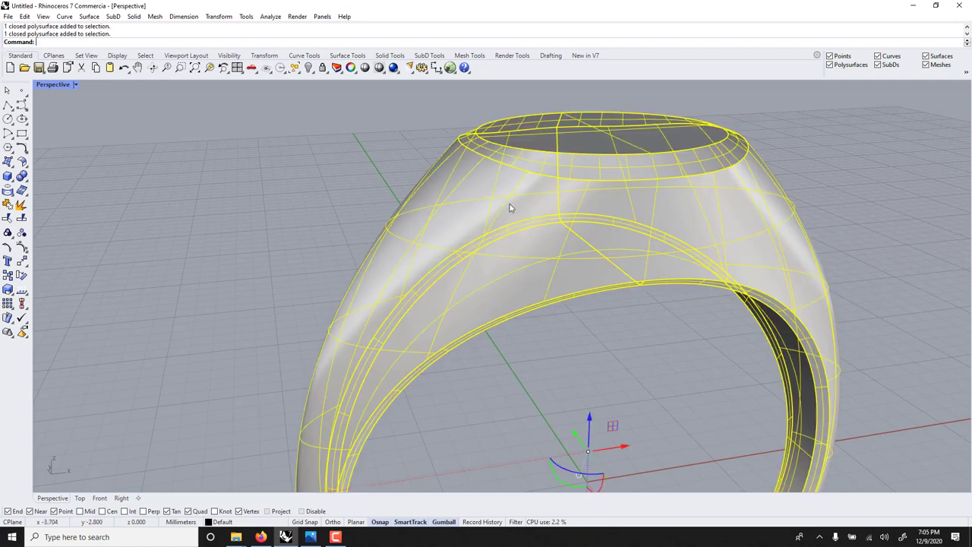
Step: Extract two isocurves from the ring surface, one just below the oval top and one lower
{"action": "type", "text": "ext"}
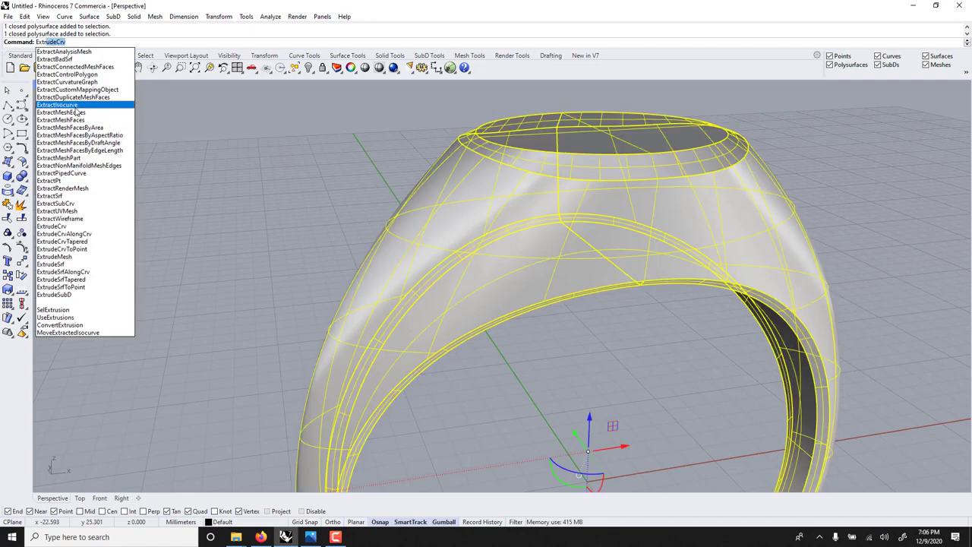
{"action": "left_click", "coordinate": [76, 111]}
{"action": "left_click", "coordinate": [522, 245]}
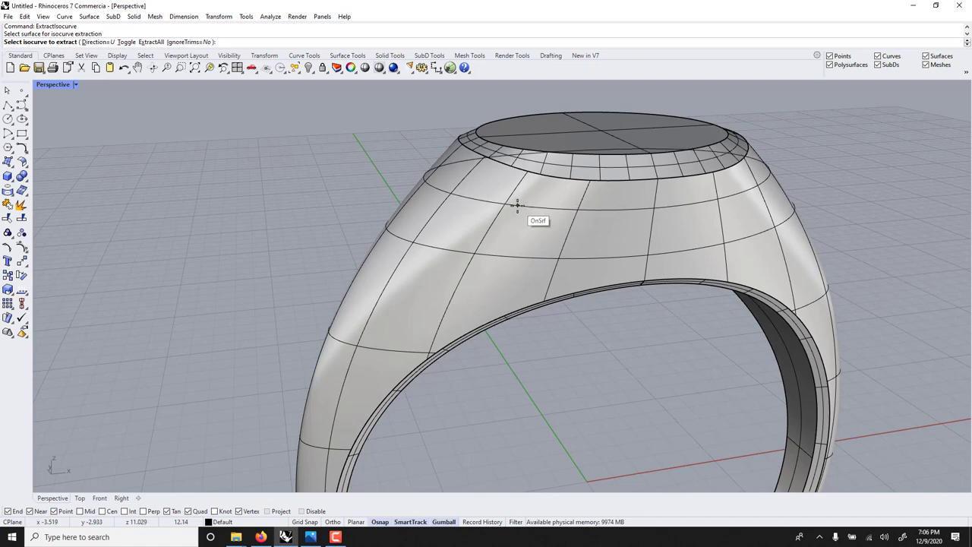
{"action": "left_click", "coordinate": [518, 206]}
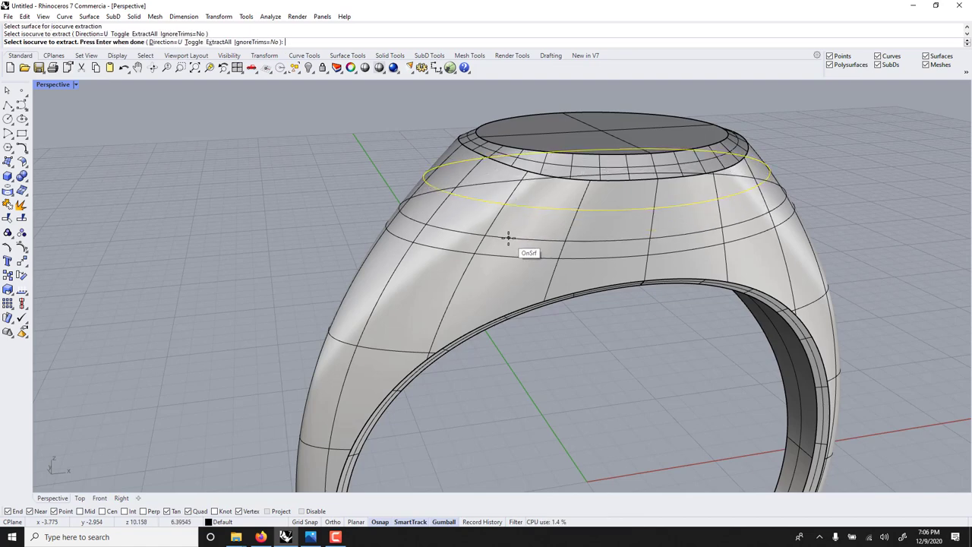
{"action": "left_click", "coordinate": [508, 237]}
{"action": "key", "text": "Return"}
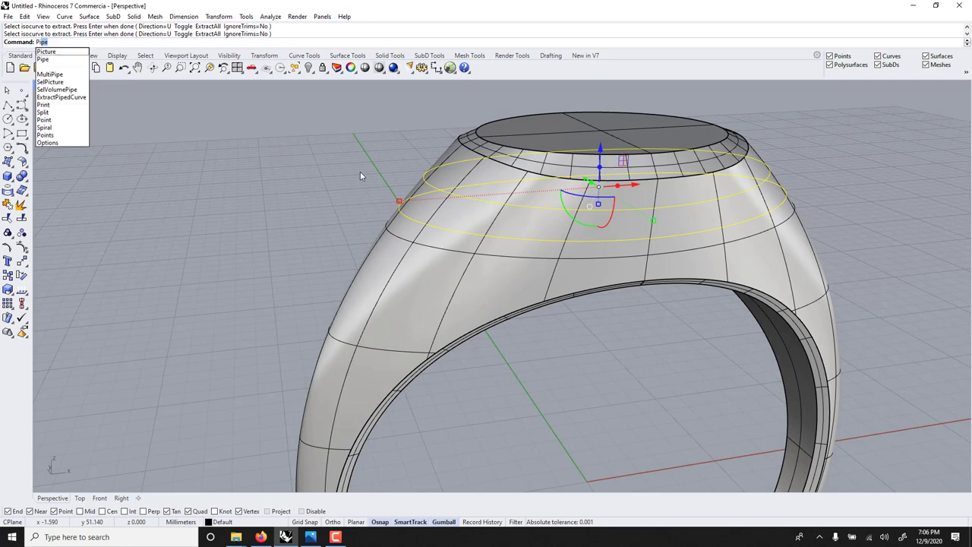
Step: Pipe the two extracted curves with a radius of 0.35
{"action": "key", "text": "Return"}
{"action": "type", "text": "0.3"}
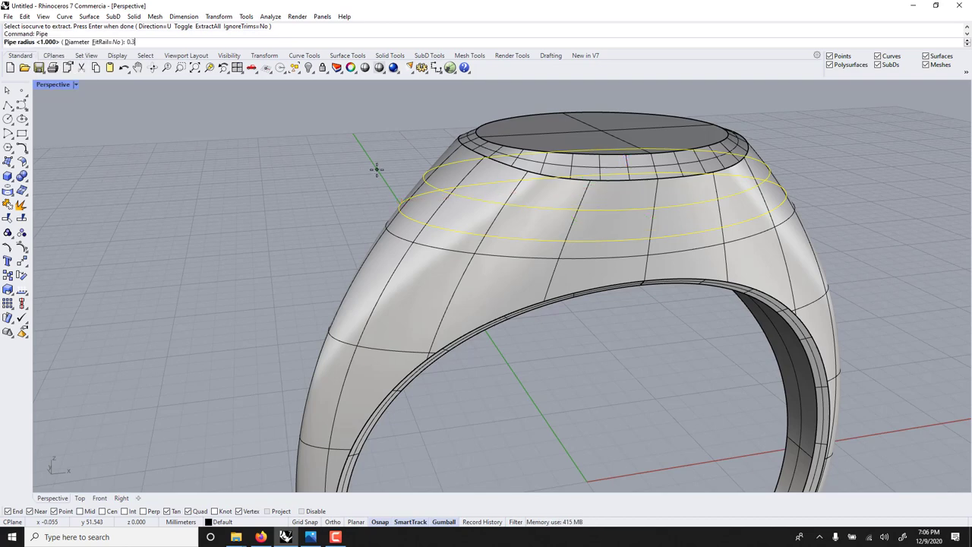
{"action": "type", "text": "5"}
{"action": "key", "text": "Return"}
Step: Boolean-subtract both pipe rings from the ring body, carving two grooves below the chamfered top
{"action": "key", "text": "Escape"}
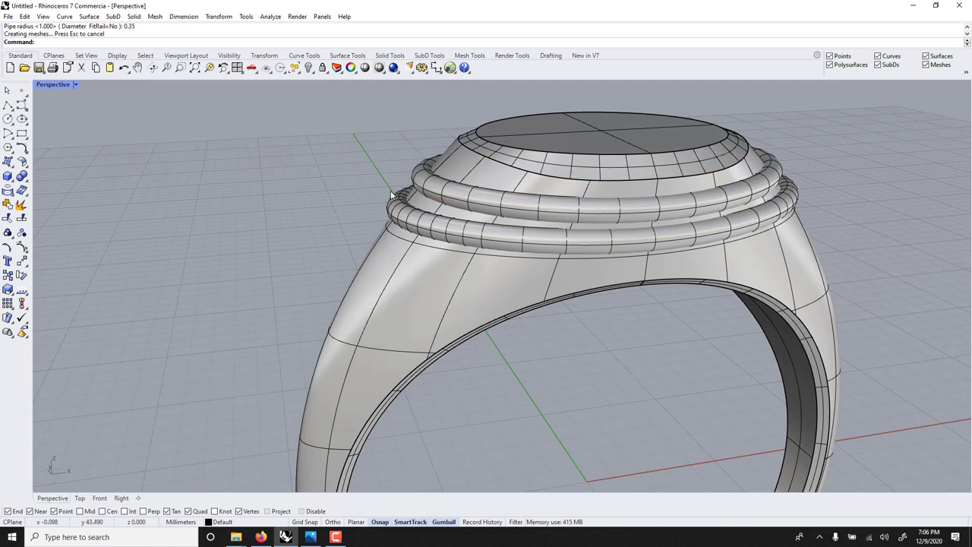
{"action": "type", "text": "ooleanDifference"}
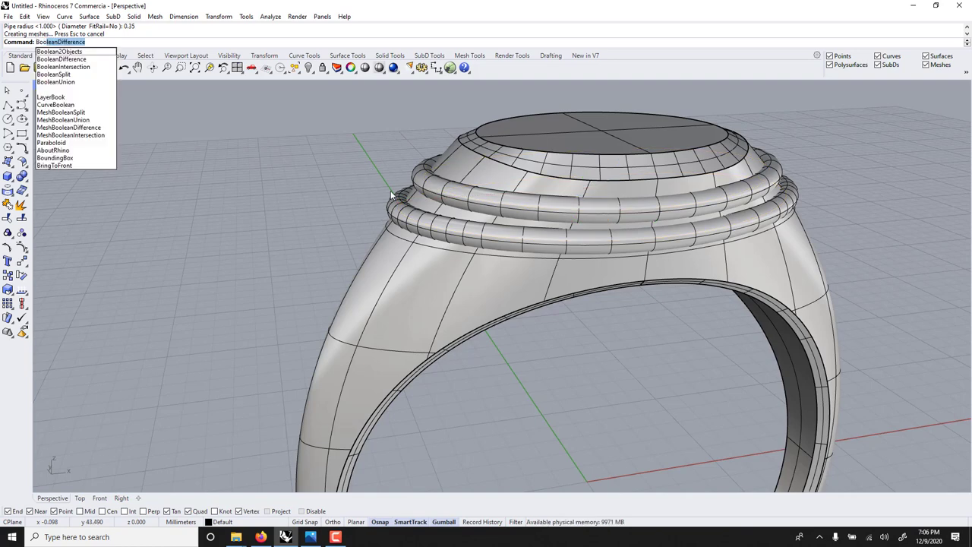
{"action": "key", "text": "Return"}
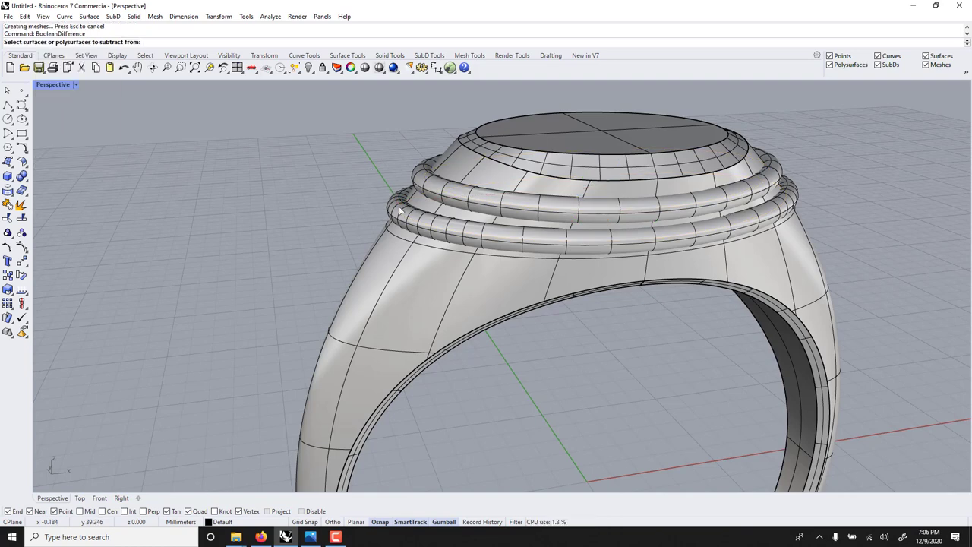
{"action": "left_click", "coordinate": [404, 257]}
{"action": "key", "text": "Return"}
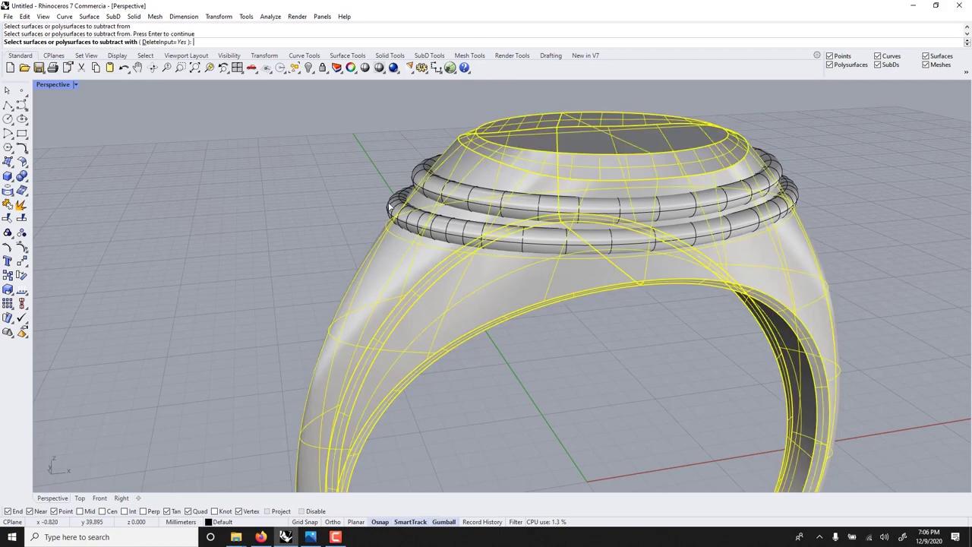
{"action": "left_click", "coordinate": [388, 204]}
{"action": "left_click", "coordinate": [405, 181]}
{"action": "key", "text": "Return"}
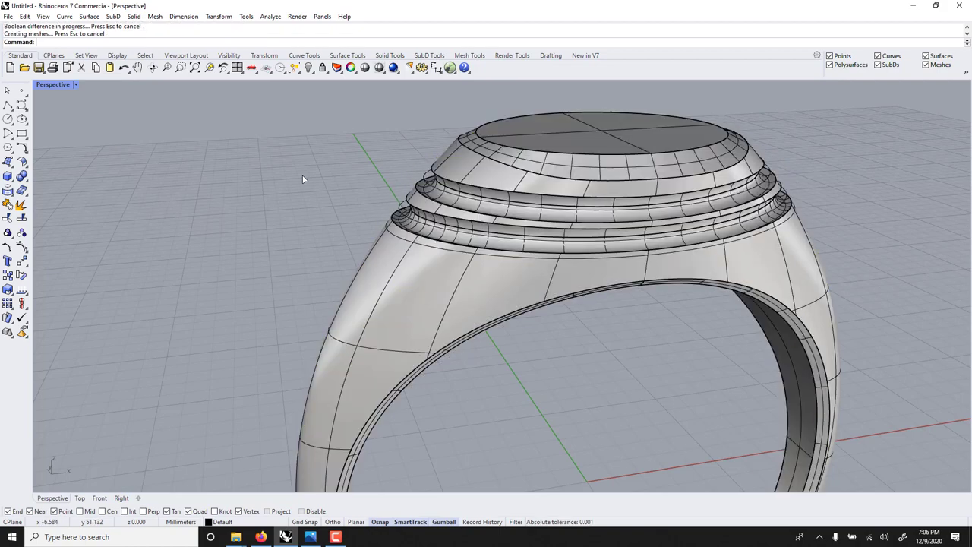
{"action": "scroll", "coordinate": [330, 214], "scroll_direction": "down", "scroll_amount": 5}
Step: Restore the four-viewport layout and make Top the active view
{"action": "double_click", "coordinate": [59, 84]}
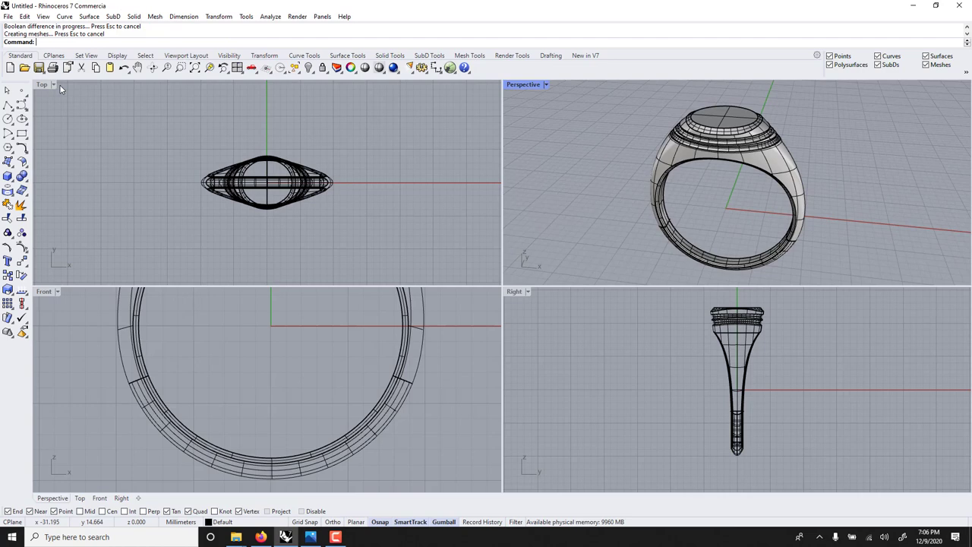
{"action": "scroll", "coordinate": [228, 362], "scroll_direction": "down", "scroll_amount": 5}
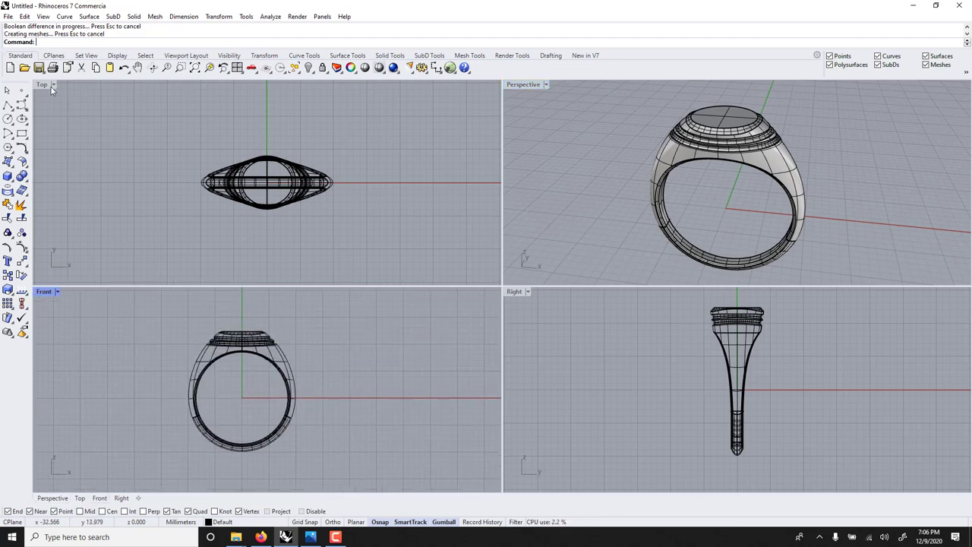
{"action": "left_click", "coordinate": [111, 125]}
Step: Place the Tesla logo PNG as a Picture in the Top view beside the ring
{"action": "type", "text": "Picture"}
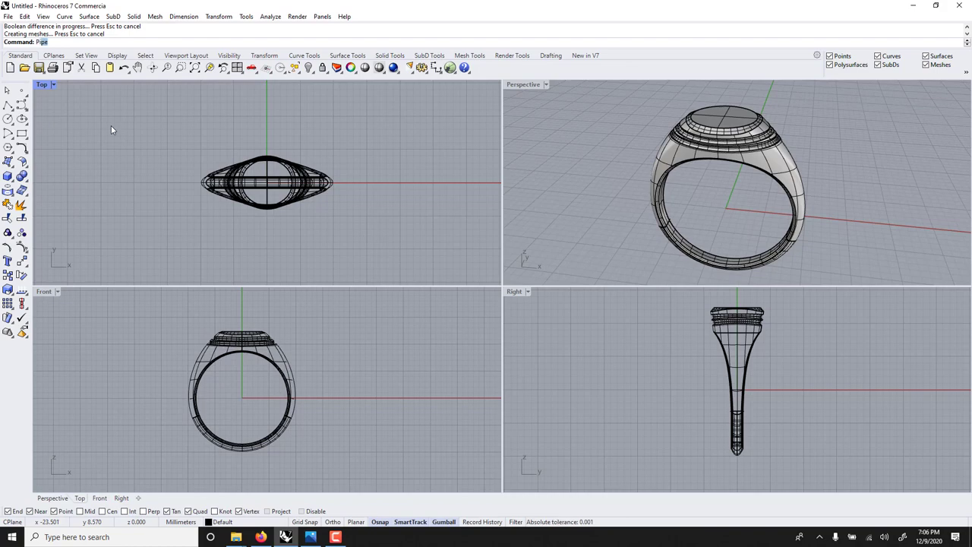
{"action": "key", "text": "Return"}
{"action": "double_click", "coordinate": [585, 247]}
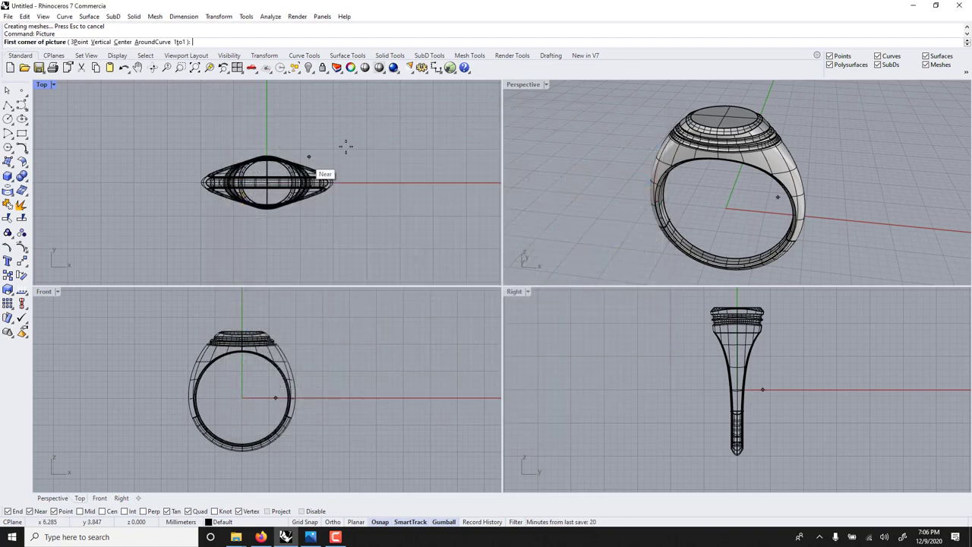
{"action": "left_click", "coordinate": [469, 244]}
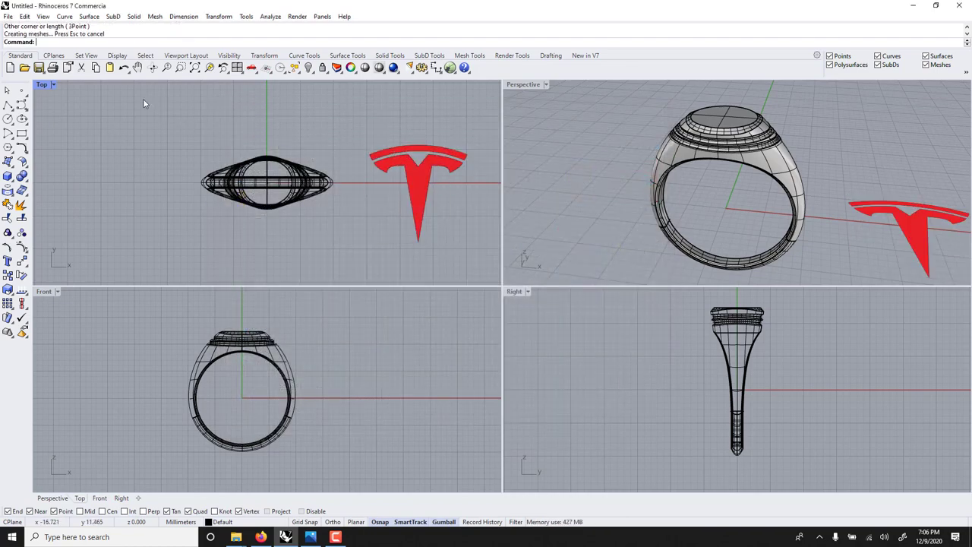
Step: In a maximized Top view, draw a curve from the logo top arc's left tip to its right tip
{"action": "double_click", "coordinate": [42, 84]}
{"action": "right_click_drag", "start_coordinate": [586, 240], "coordinate": [300, 228]}
{"action": "scroll", "coordinate": [385, 220], "scroll_direction": "up", "scroll_amount": 4}
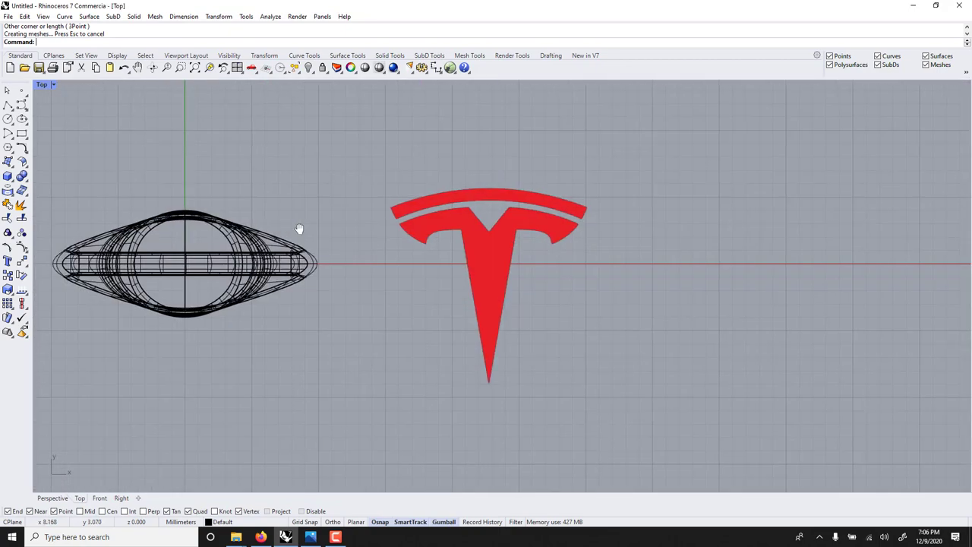
{"action": "right_click_drag", "start_coordinate": [385, 221], "coordinate": [330, 245]}
{"action": "scroll", "coordinate": [323, 236], "scroll_direction": "up", "scroll_amount": 2}
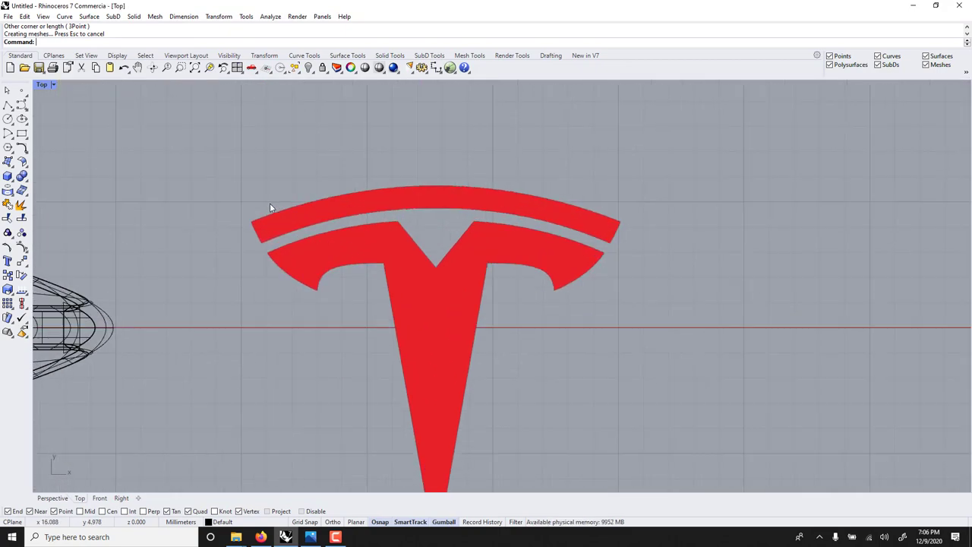
{"action": "left_click", "coordinate": [21, 105]}
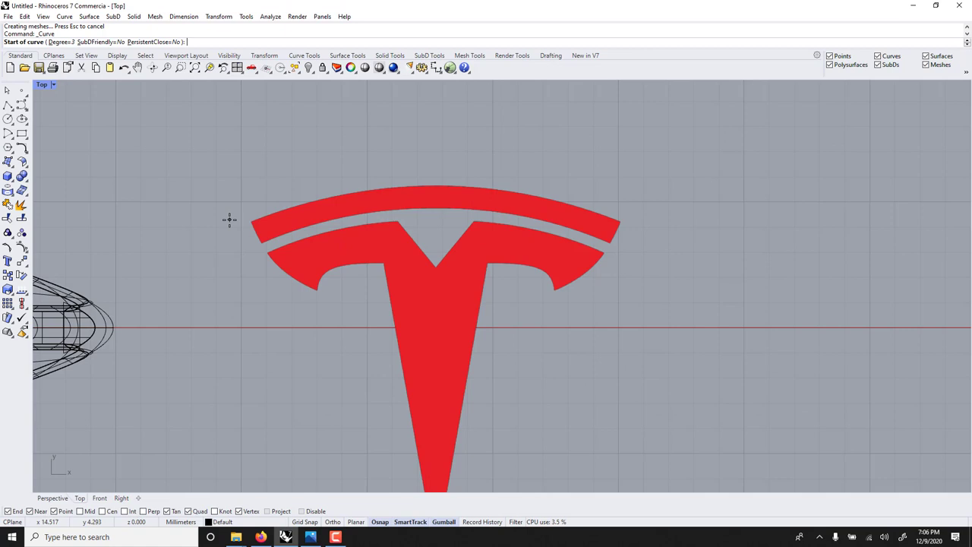
{"action": "left_click", "coordinate": [250, 221]}
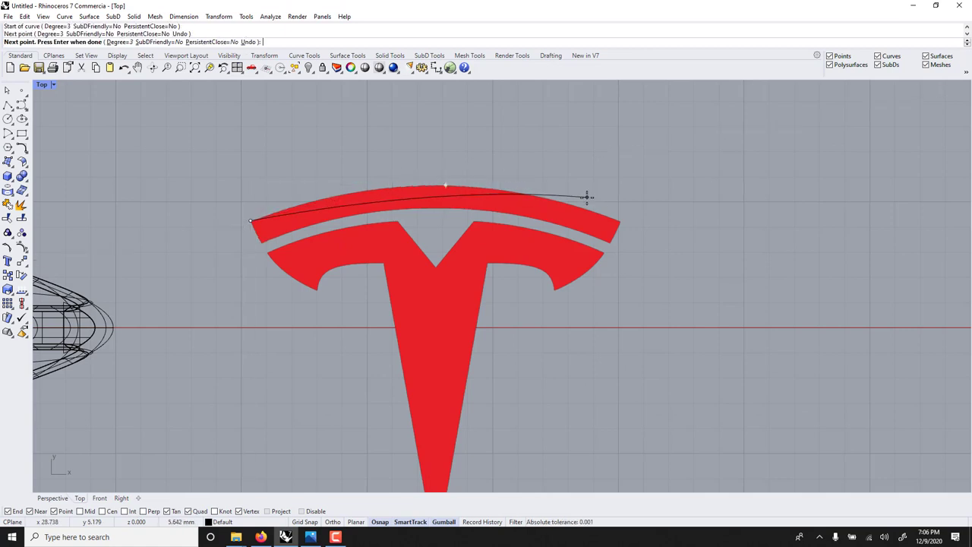
{"action": "left_click", "coordinate": [616, 221]}
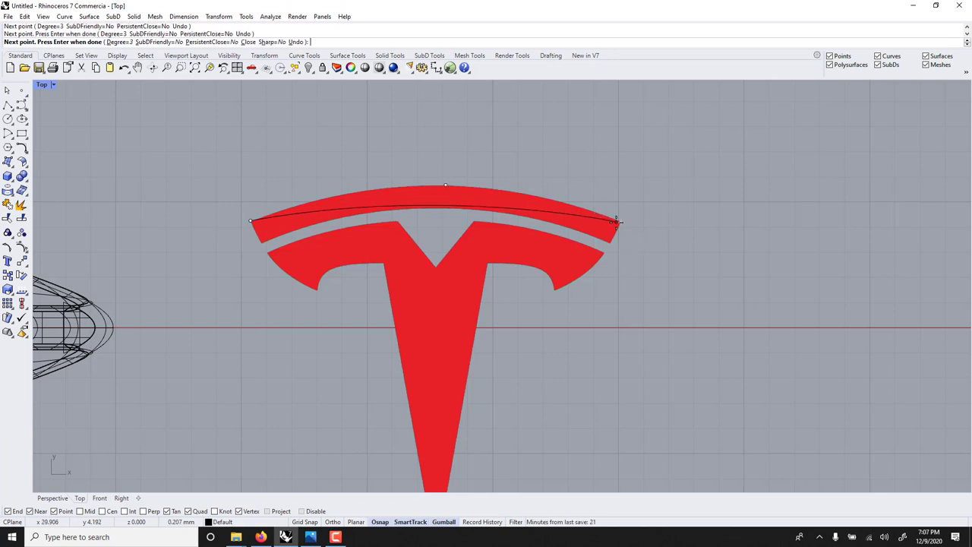
{"action": "key", "text": "Return"}
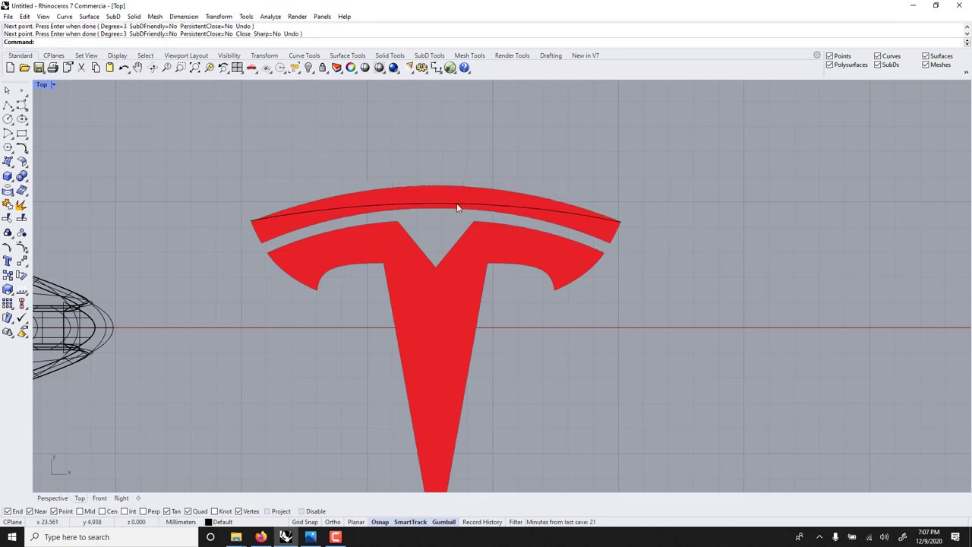
Step: Raise the curve's middle control point to match the top edge of the arc
{"action": "left_click", "coordinate": [456, 203]}
{"action": "left_click", "coordinate": [486, 231]}
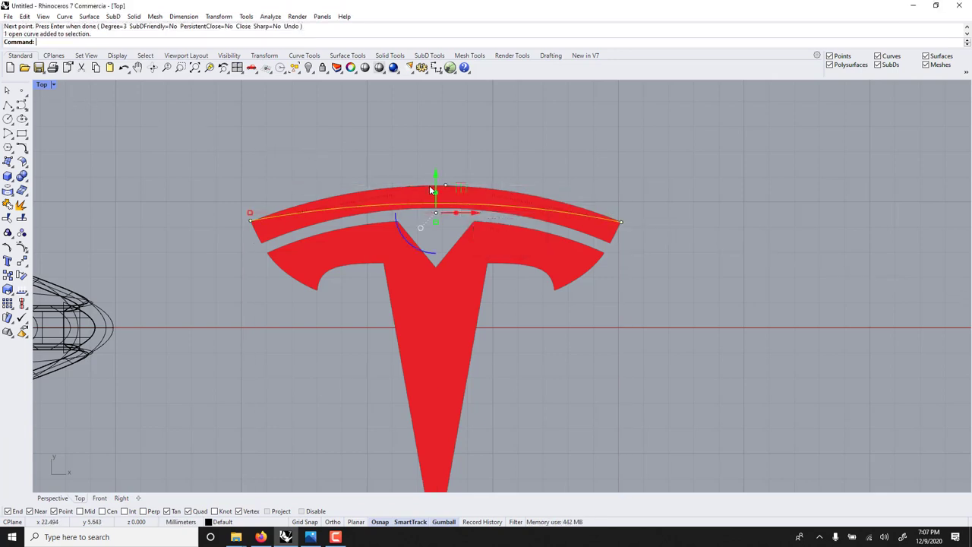
{"action": "left_click", "coordinate": [443, 174]}
{"action": "left_click_drag", "start_coordinate": [468, 201], "coordinate": [467, 199]}
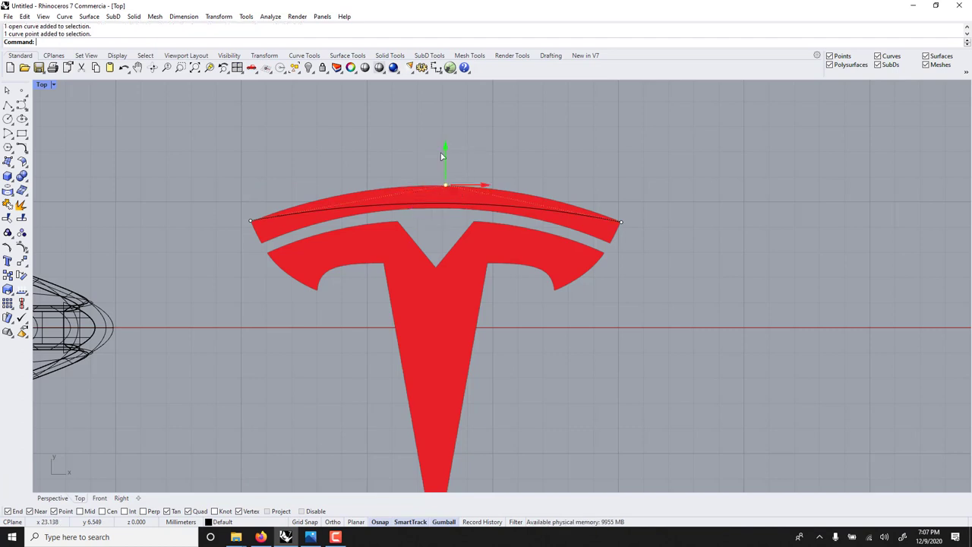
{"action": "left_click_drag", "start_coordinate": [450, 163], "coordinate": [428, 129]}
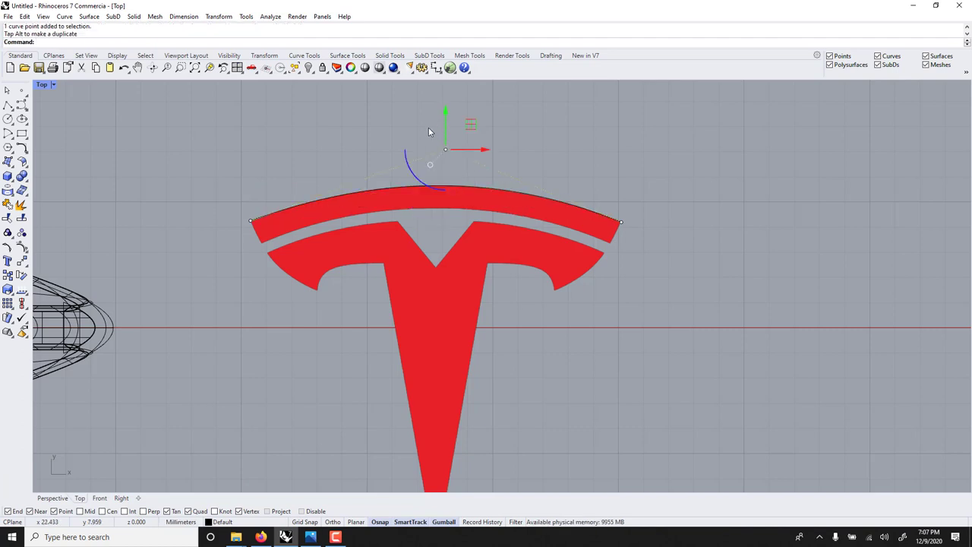
{"action": "left_click", "coordinate": [428, 129]}
Step: Lock the Tesla logo image so it can't be selected
{"action": "left_click", "coordinate": [315, 197]}
{"action": "left_click", "coordinate": [314, 200]}
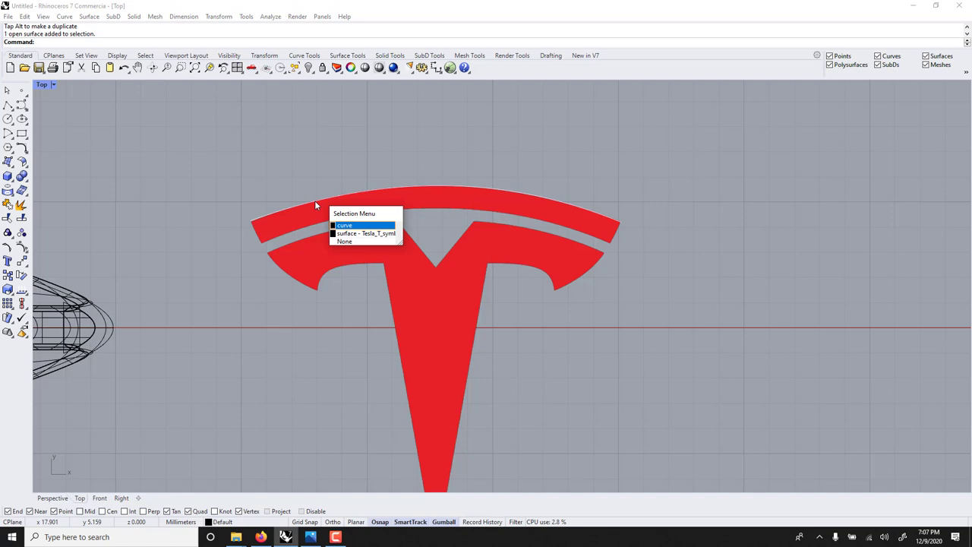
{"action": "key", "text": "Return"}
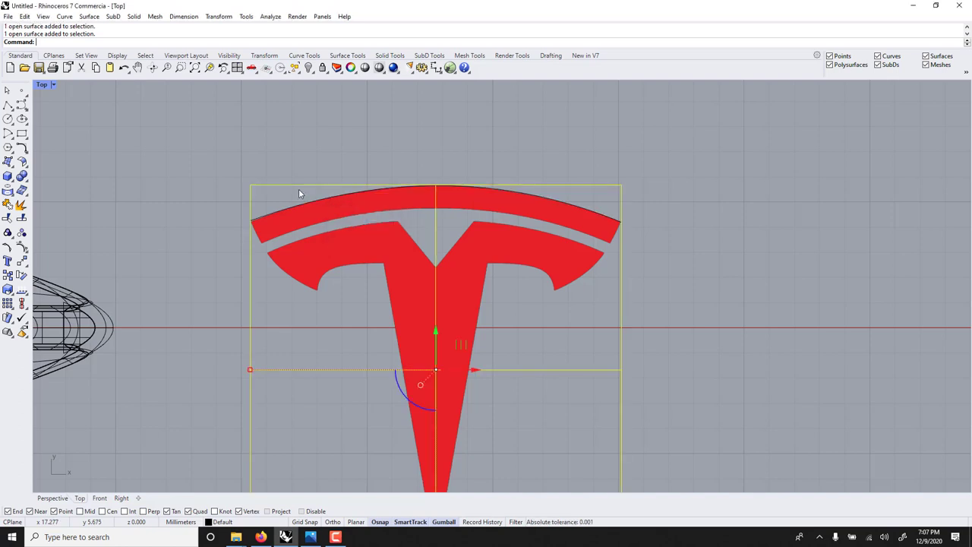
{"action": "key", "text": "Return"}
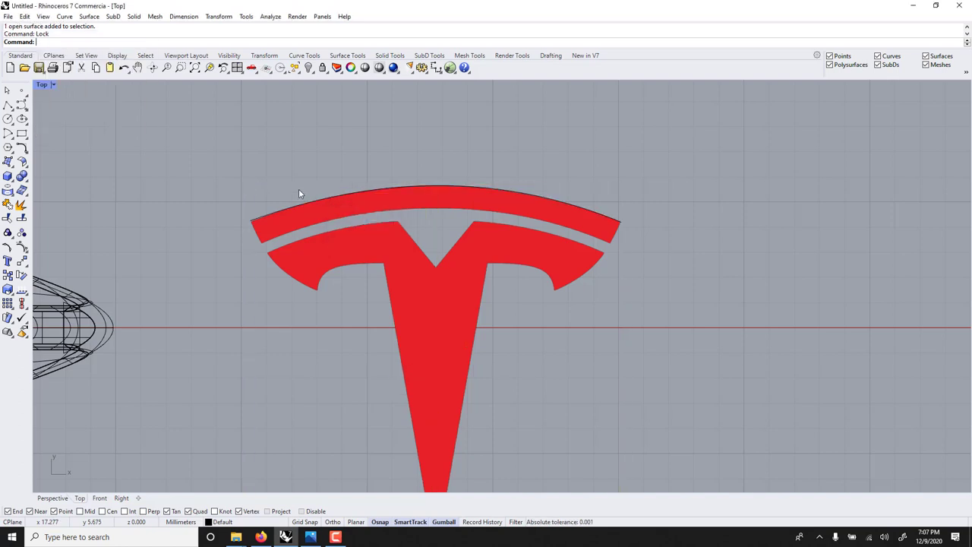
Step: Offset the arc curve 1 mm downward with flat caps into a closed outline
{"action": "left_click", "coordinate": [319, 203]}
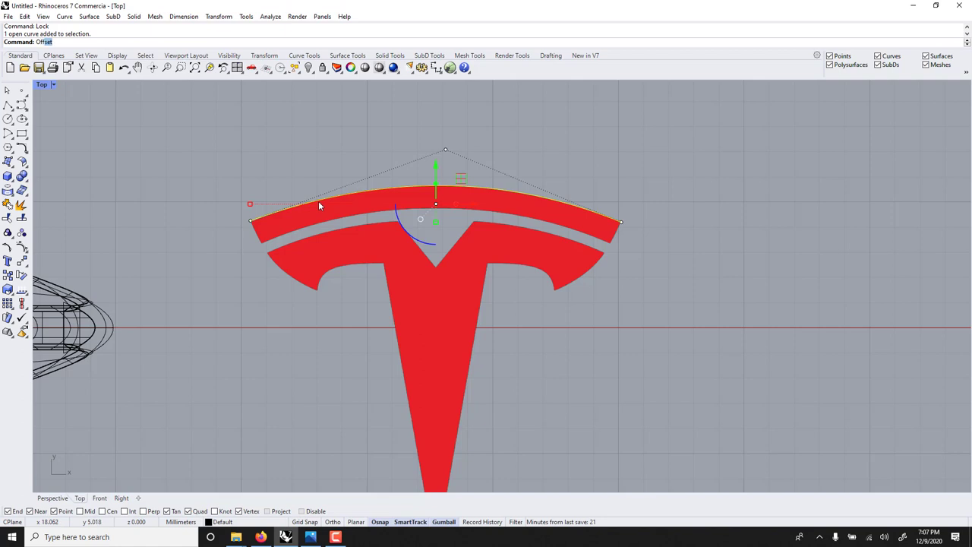
{"action": "key", "text": "Return"}
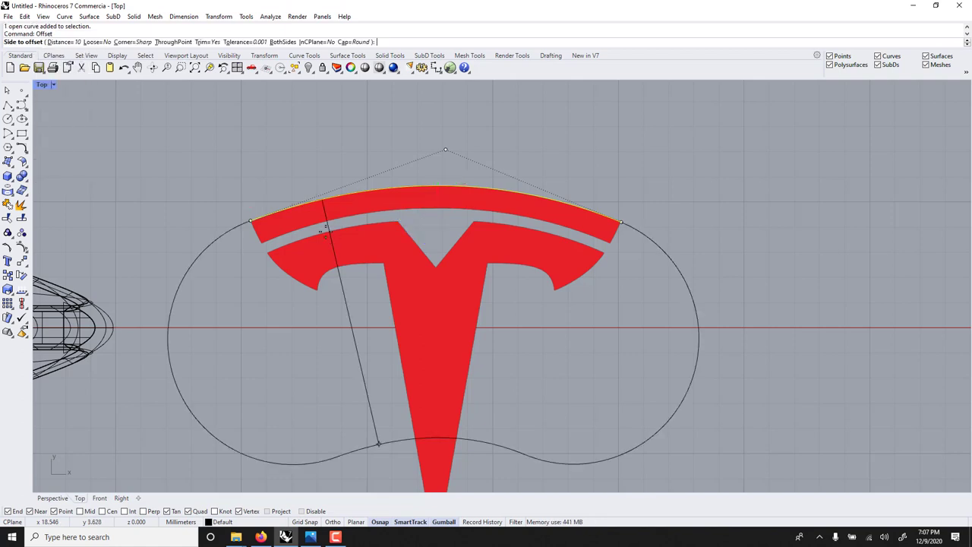
{"action": "left_click", "coordinate": [65, 43]}
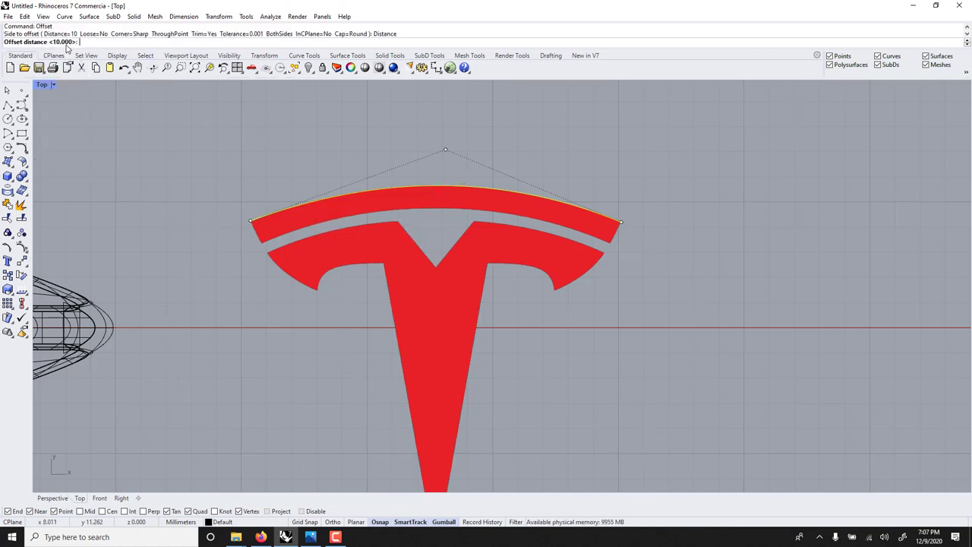
{"action": "type", "text": "0.8"}
{"action": "key", "text": "Return"}
{"action": "left_click", "coordinate": [66, 42]}
{"action": "type", "text": "1"}
{"action": "key", "text": "Return"}
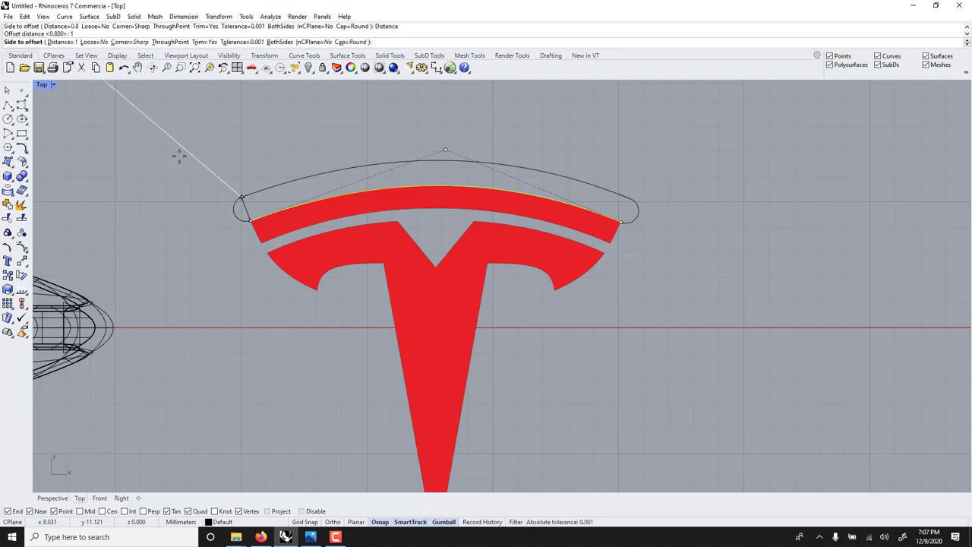
{"action": "left_click", "coordinate": [346, 43]}
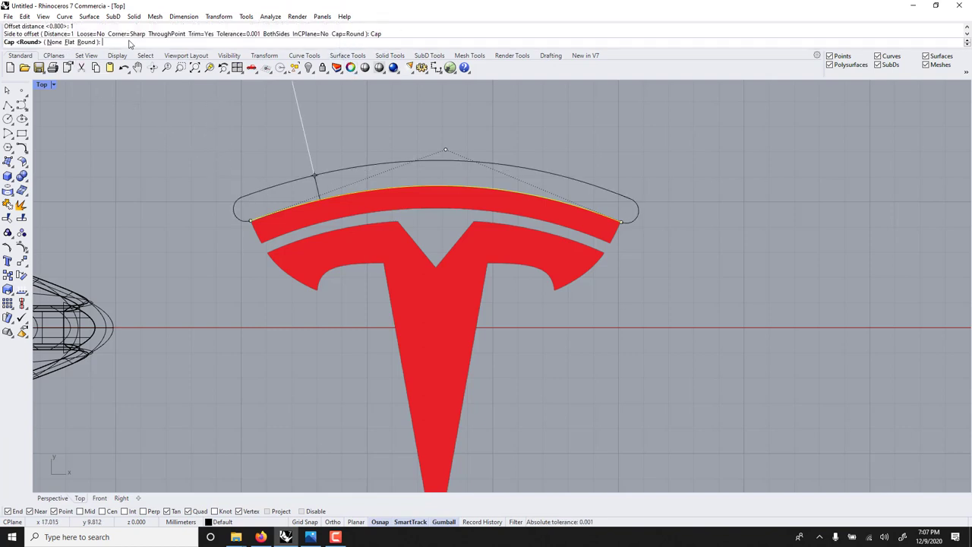
{"action": "left_click", "coordinate": [69, 43]}
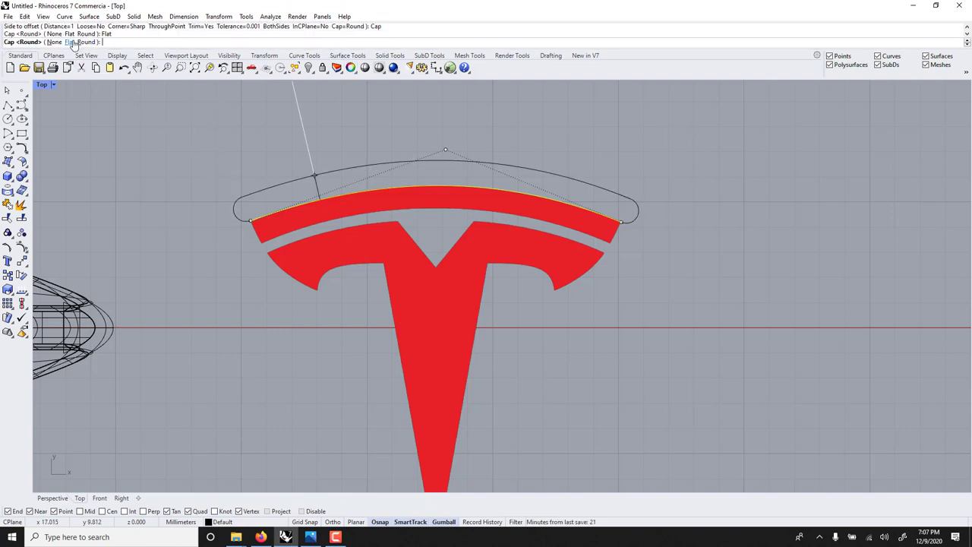
{"action": "left_click", "coordinate": [258, 246]}
{"action": "key", "text": "Escape"}
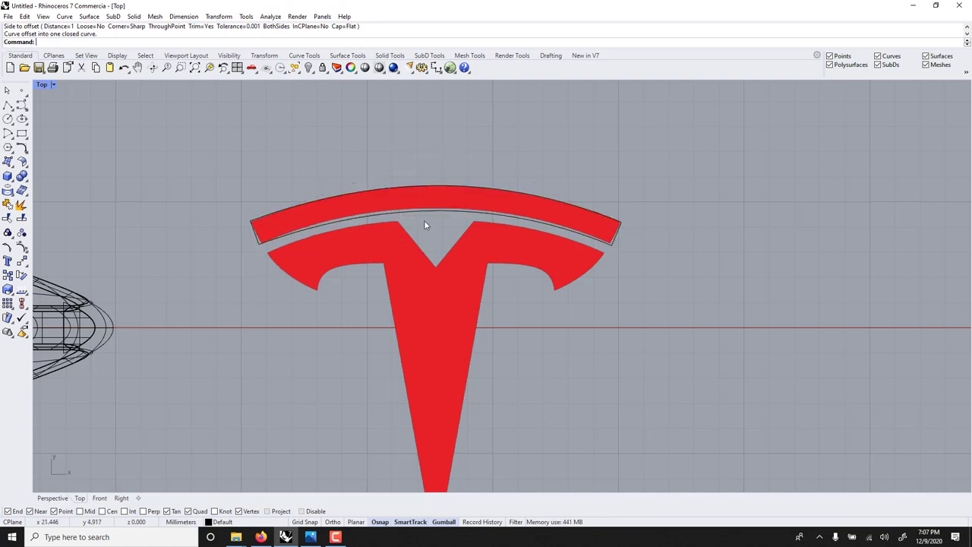
{"action": "scroll", "coordinate": [425, 221], "scroll_direction": "up", "scroll_amount": 3}
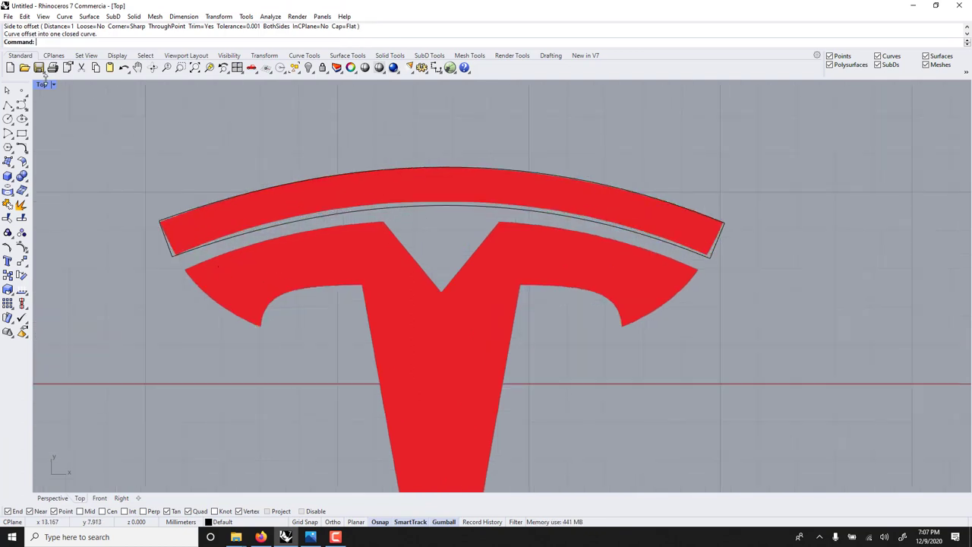
Step: Draw a line from the logo's V notch to the notch's upper-left corner
{"action": "left_click", "coordinate": [7, 104]}
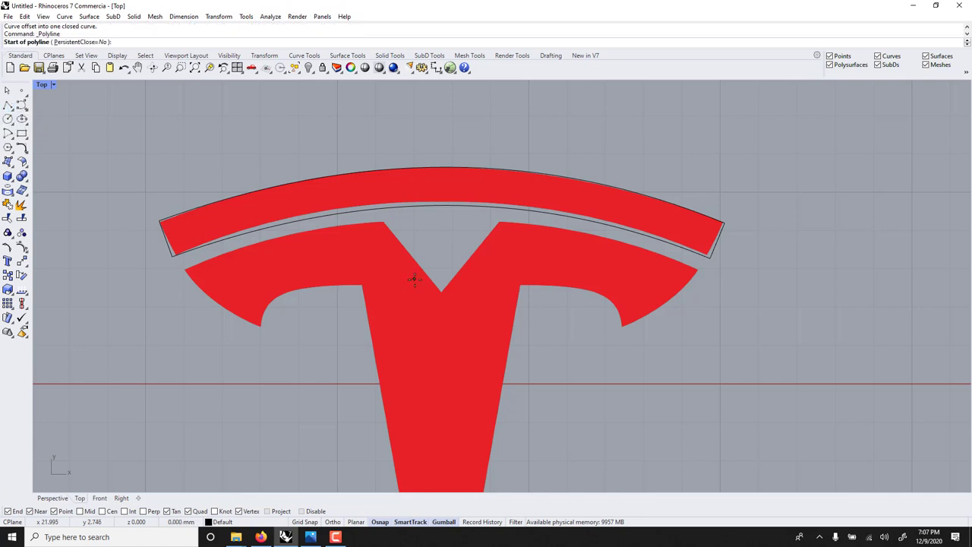
{"action": "left_click", "coordinate": [441, 289]}
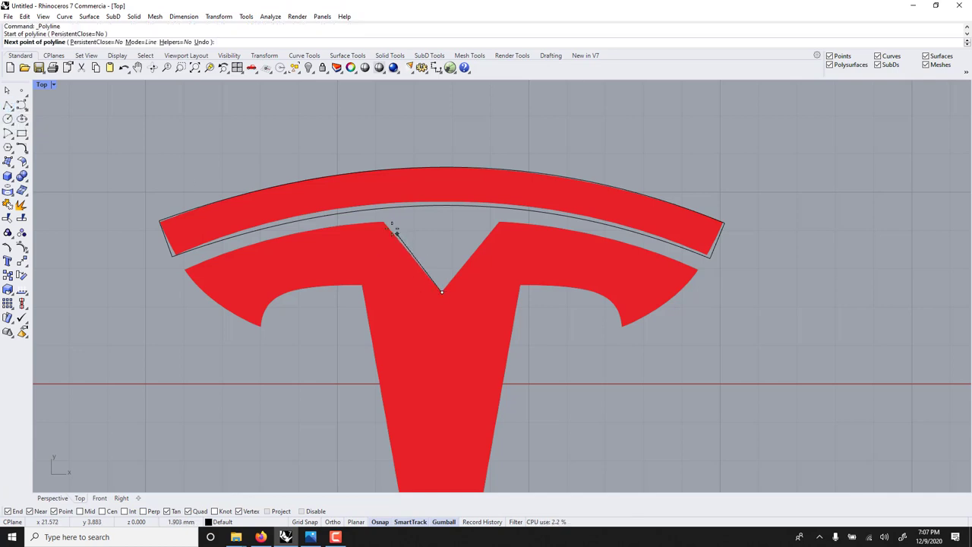
{"action": "left_click", "coordinate": [383, 222]}
{"action": "key", "text": "Return"}
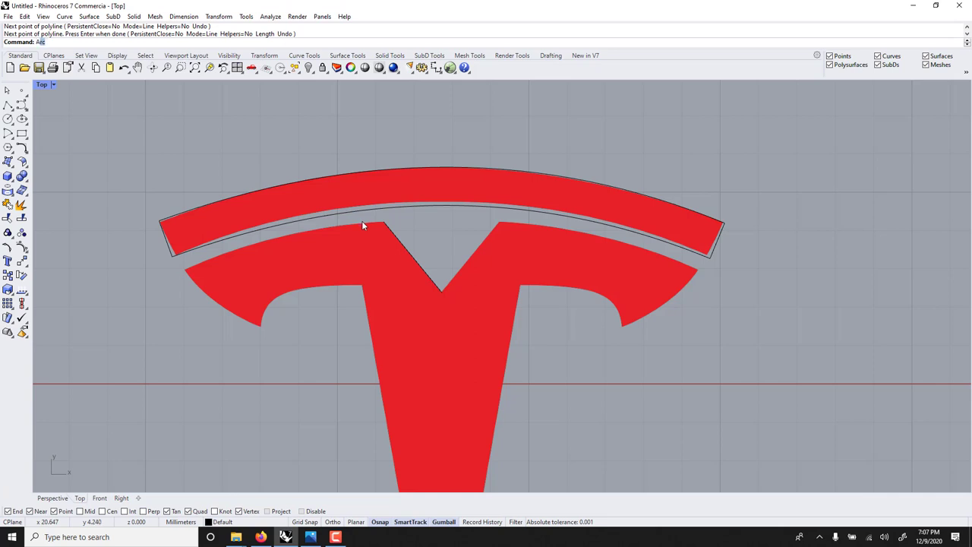
Step: Draw an arc from the notch corner to the left wing's tip, following the upper wing edge
{"action": "type", "text": "Arx"}
{"action": "key", "text": "Return"}
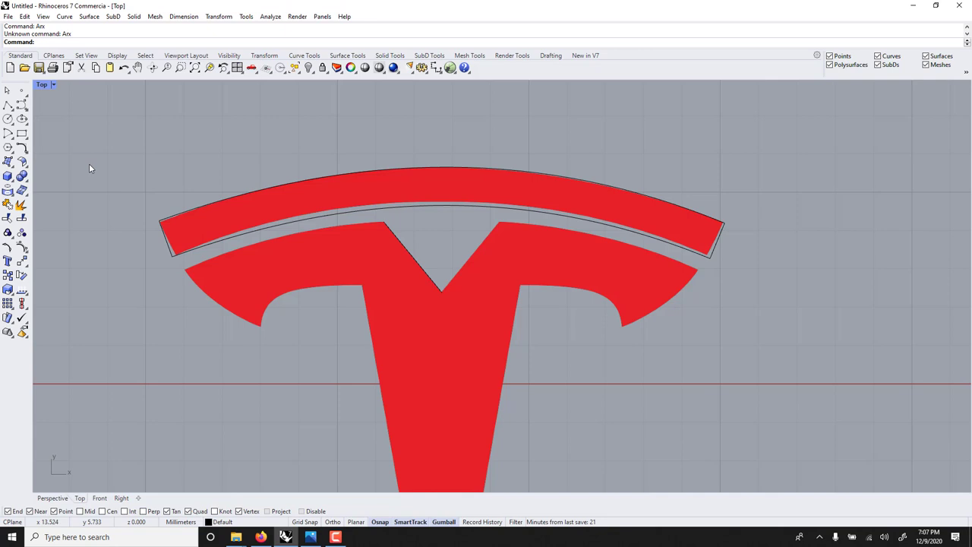
{"action": "type", "text": "Arc"}
{"action": "key", "text": "Return"}
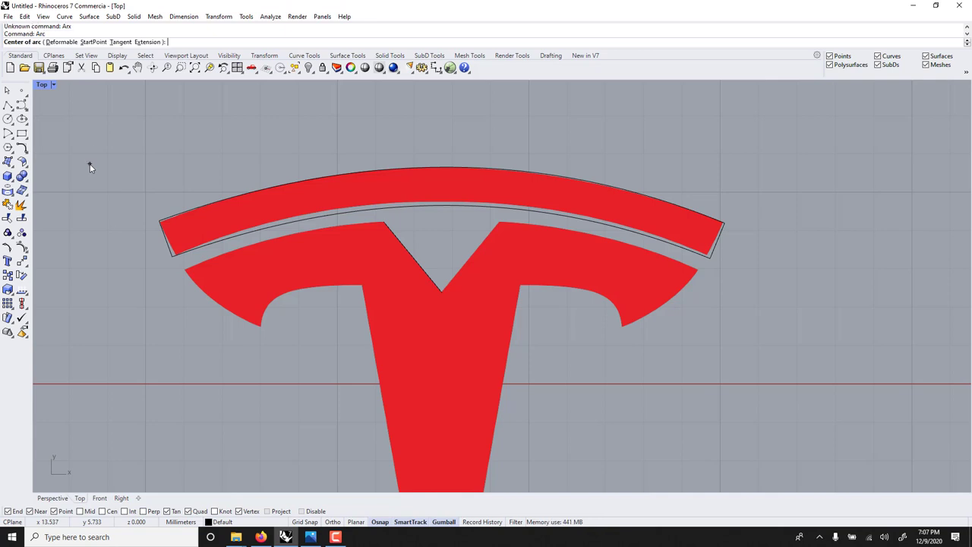
{"action": "left_click", "coordinate": [101, 43]}
{"action": "left_click", "coordinate": [384, 223]}
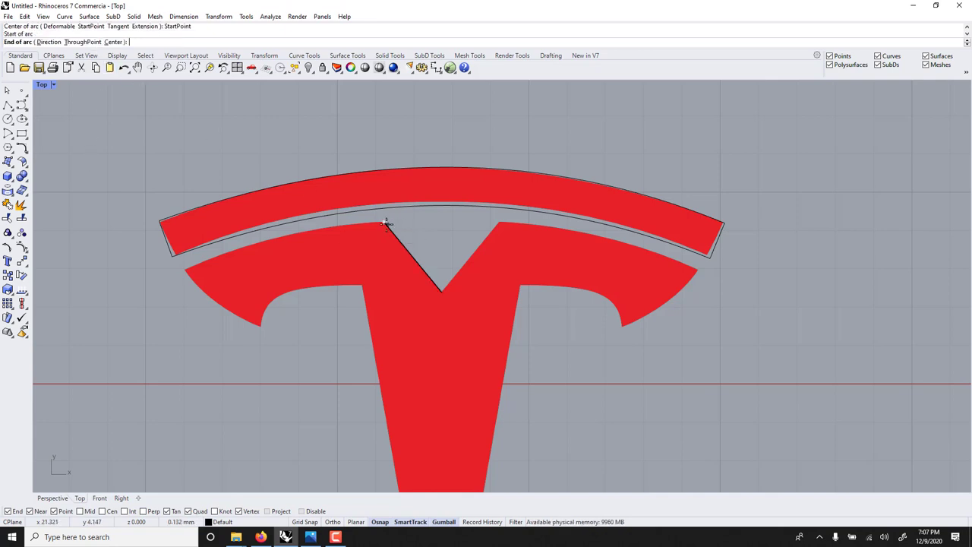
{"action": "left_click", "coordinate": [183, 269]}
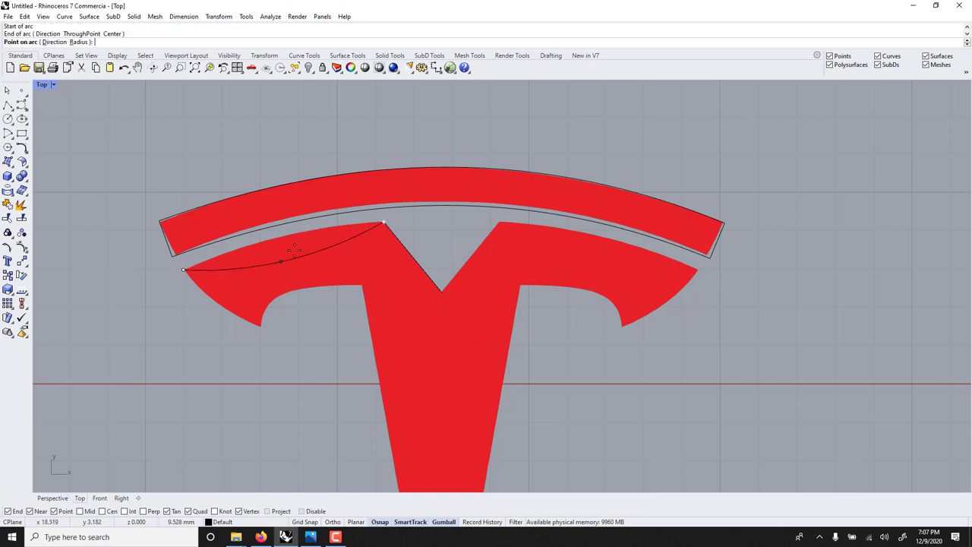
{"action": "left_click", "coordinate": [301, 233]}
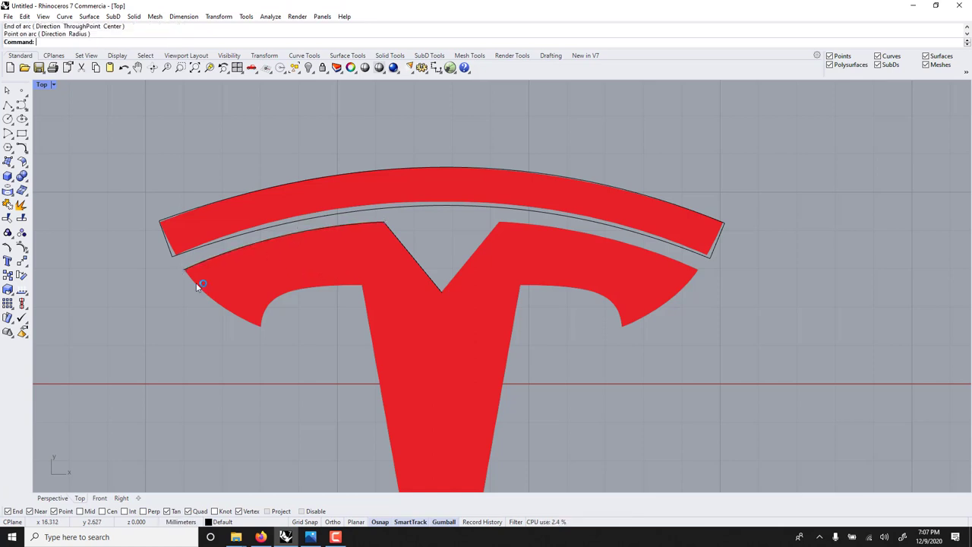
Step: Draw a short arc near the wing's lower corner
{"action": "right_click", "coordinate": [196, 286]}
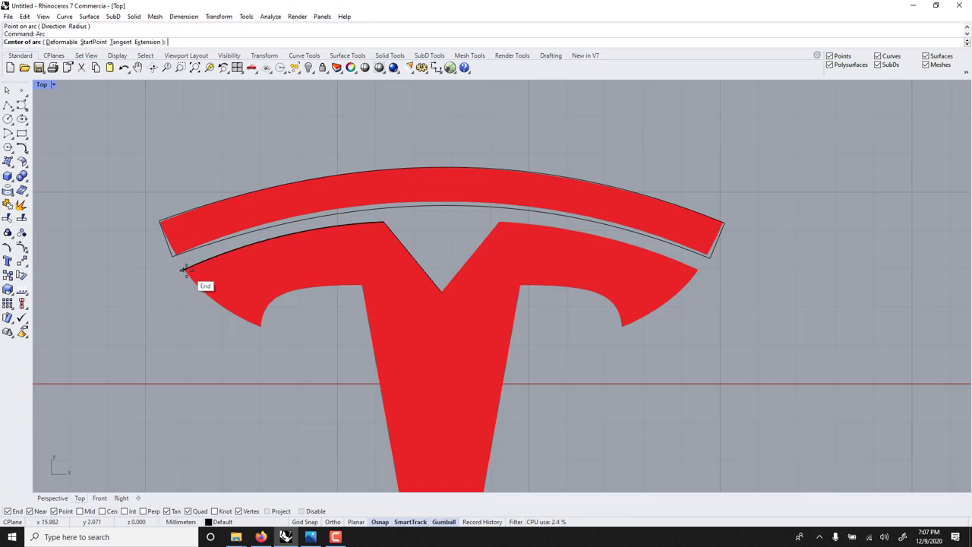
{"action": "left_click", "coordinate": [262, 328]}
{"action": "left_click", "coordinate": [210, 306]}
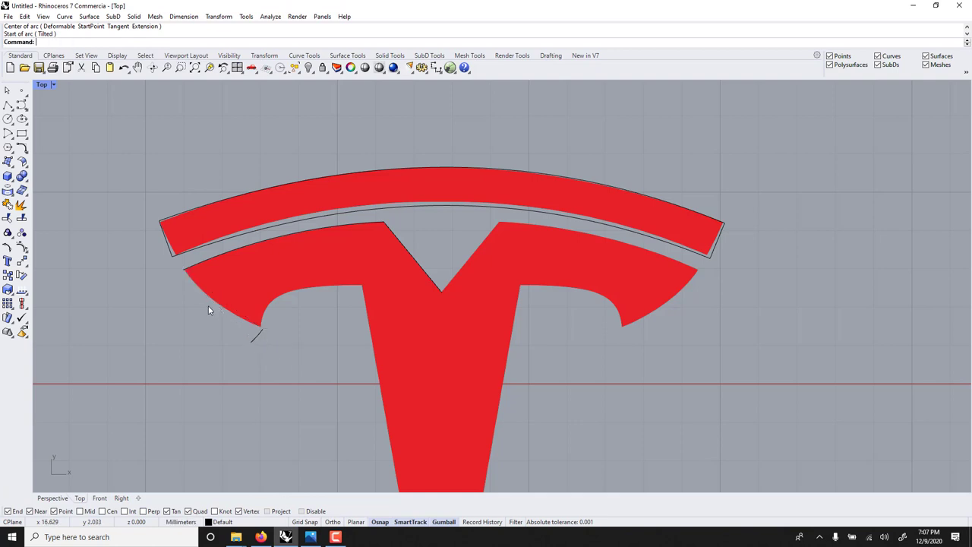
{"action": "left_click", "coordinate": [254, 337]}
Step: Replace the short arc with an outer wing arc from the left tip to the lower corner
{"action": "key", "text": "Delete"}
{"action": "right_click", "coordinate": [217, 325]}
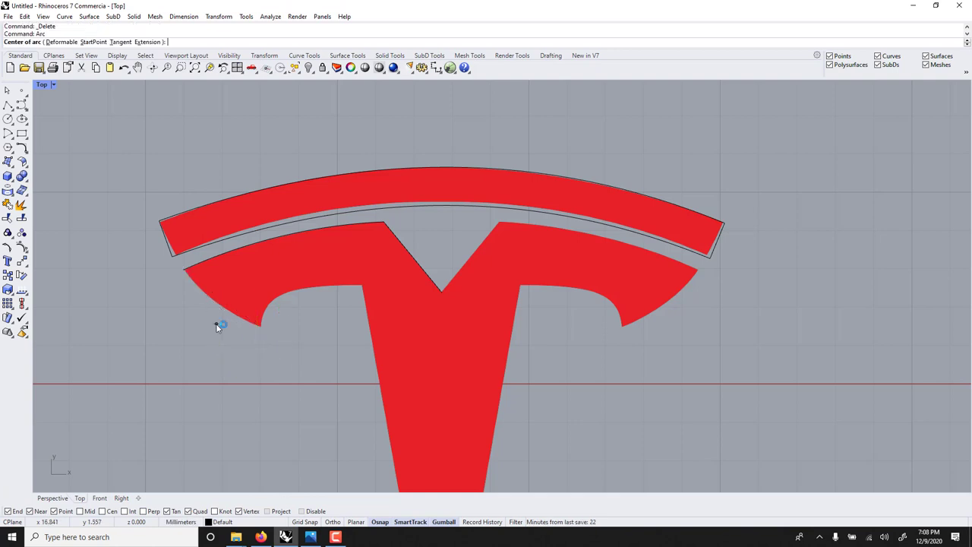
{"action": "left_click", "coordinate": [86, 44]}
{"action": "left_click", "coordinate": [184, 270]}
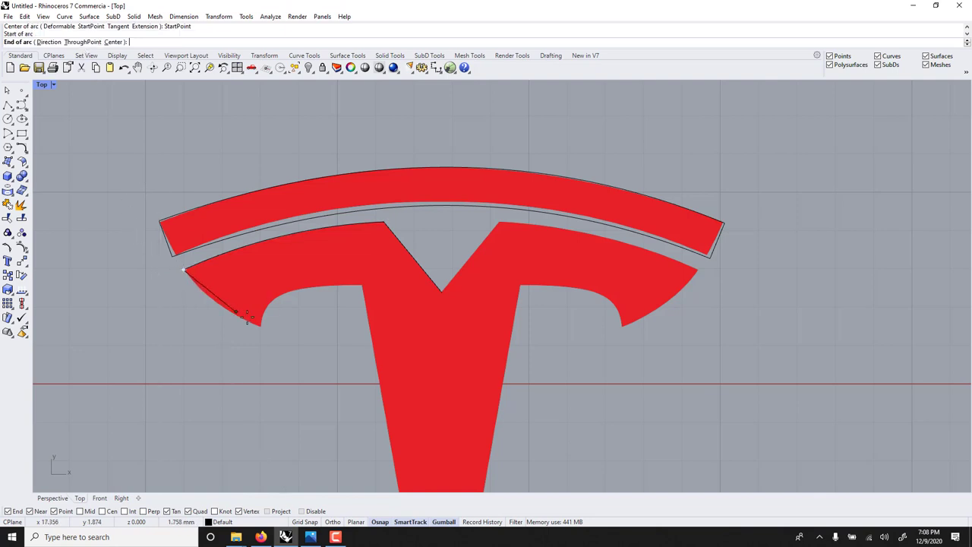
{"action": "left_click", "coordinate": [261, 327]}
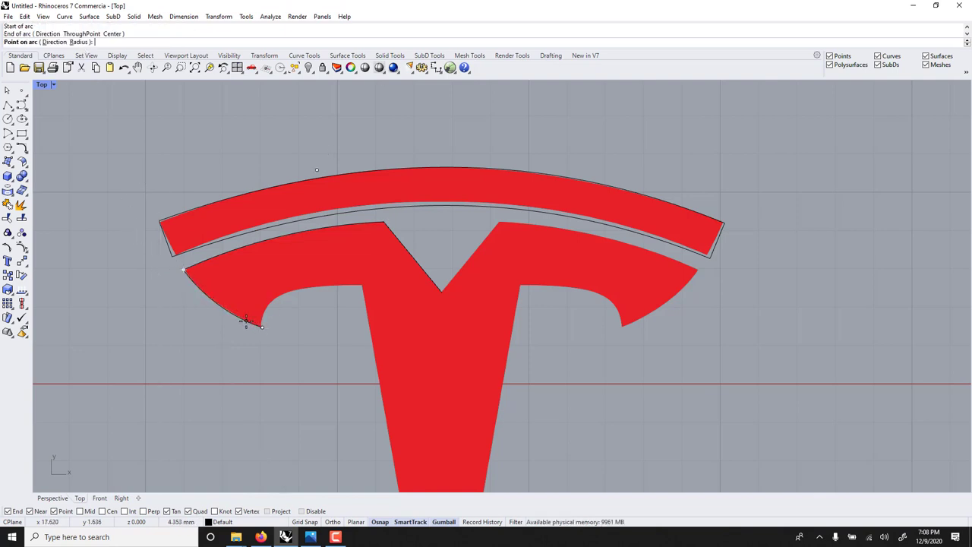
{"action": "key", "text": "Escape"}
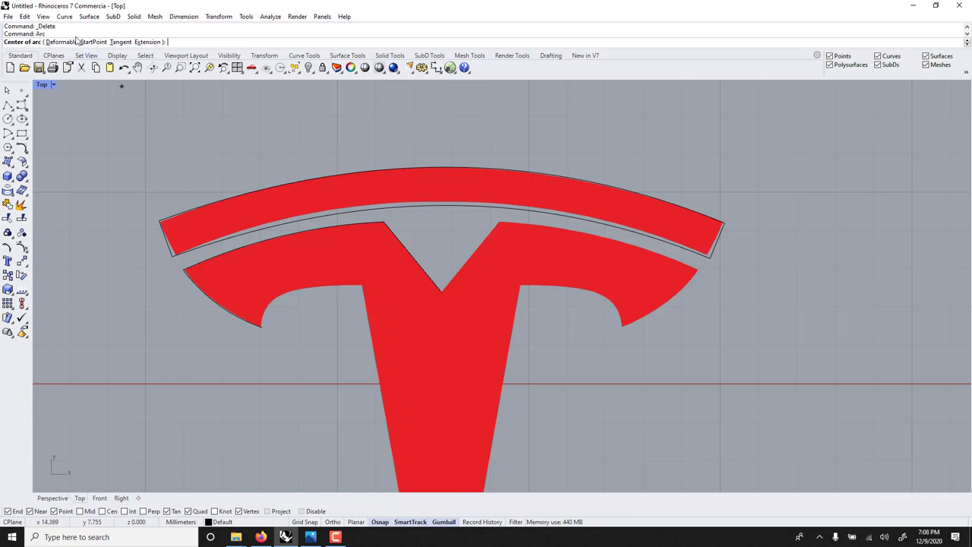
Step: Trace the wing's inner hook and underside to the stem corner with two arcs
{"action": "left_click", "coordinate": [87, 41]}
{"action": "left_click", "coordinate": [262, 326]}
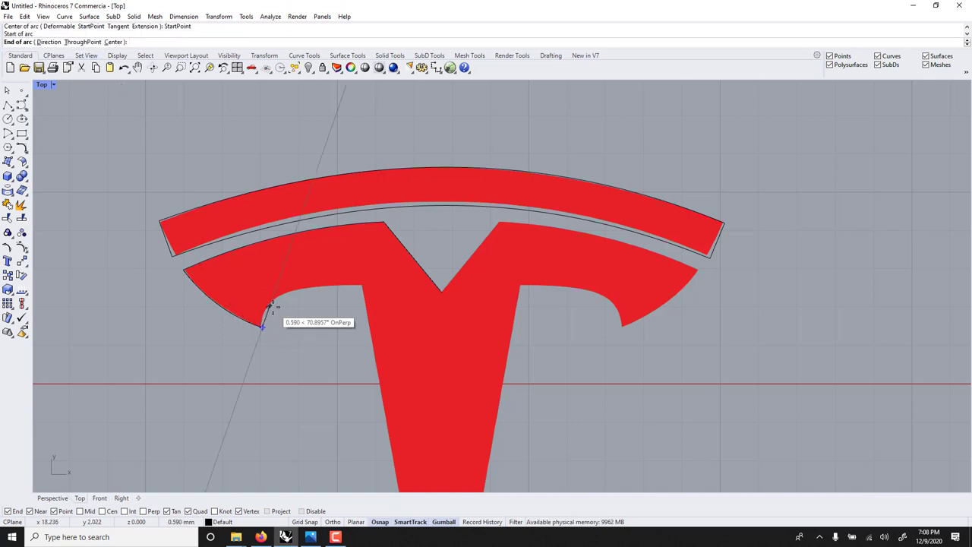
{"action": "left_click", "coordinate": [273, 296]}
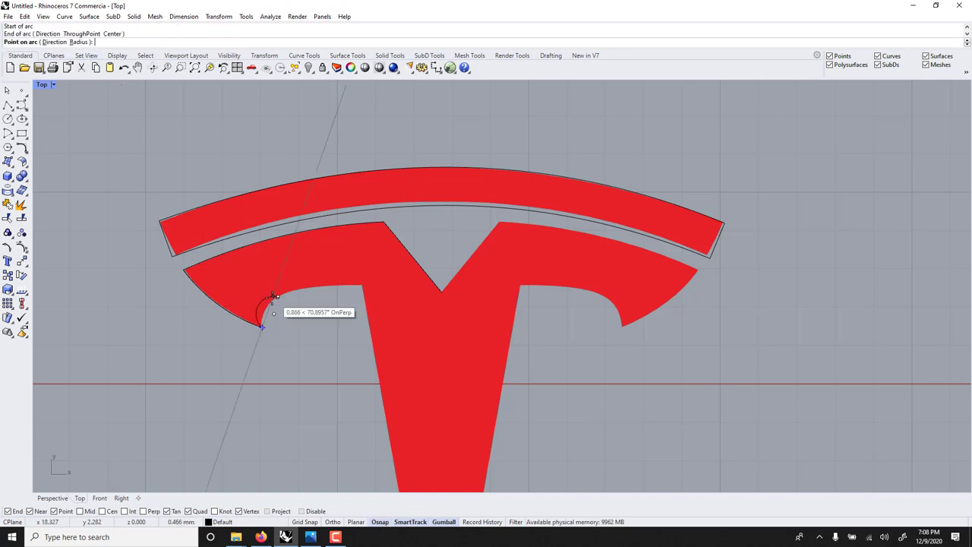
{"action": "left_click", "coordinate": [273, 306]}
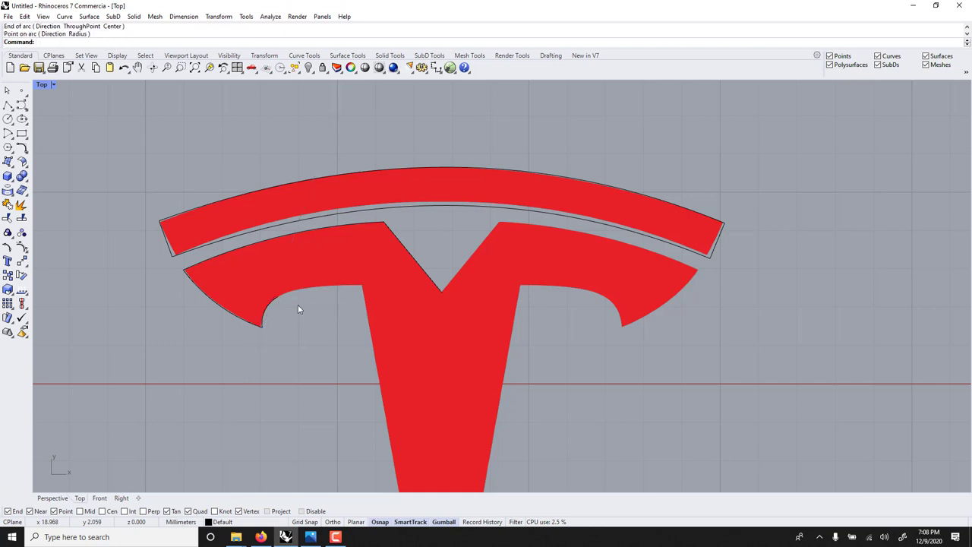
{"action": "key", "text": "Return"}
{"action": "type", "text": "sion )"}
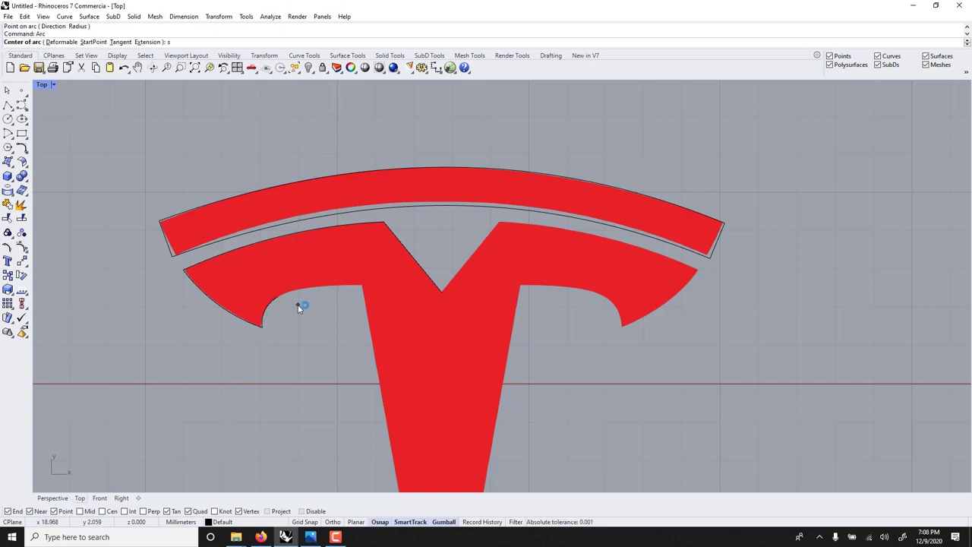
{"action": "key", "text": "Return"}
{"action": "left_click", "coordinate": [278, 297]}
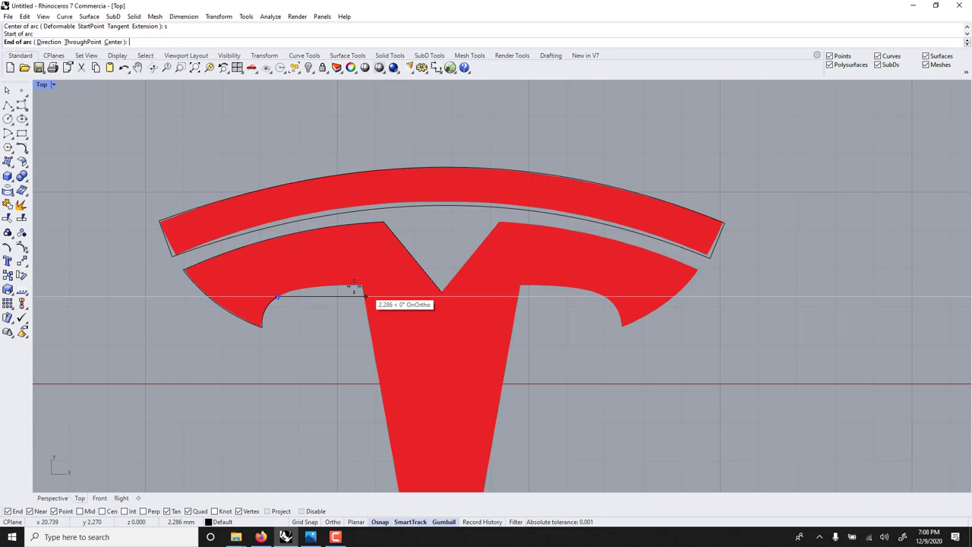
{"action": "left_click", "coordinate": [325, 285]}
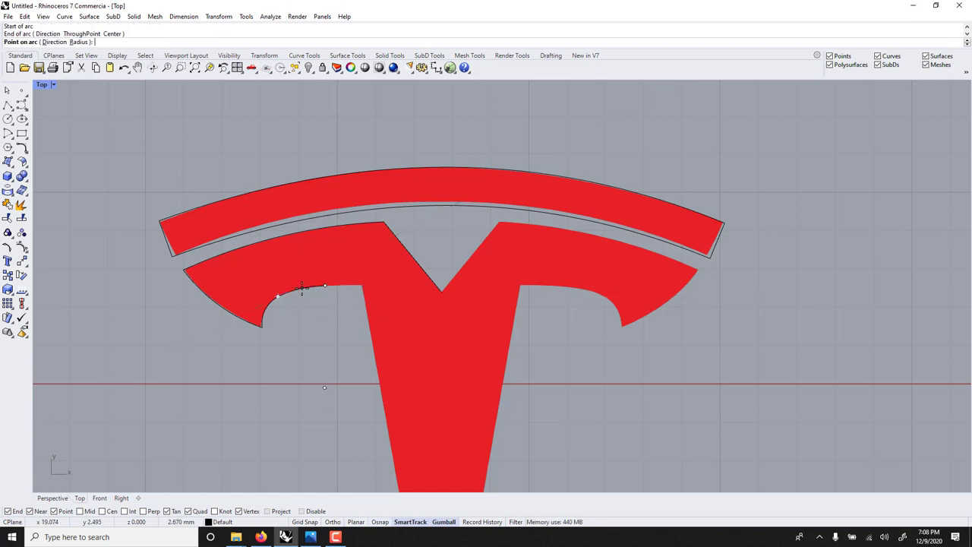
{"action": "left_click", "coordinate": [304, 292]}
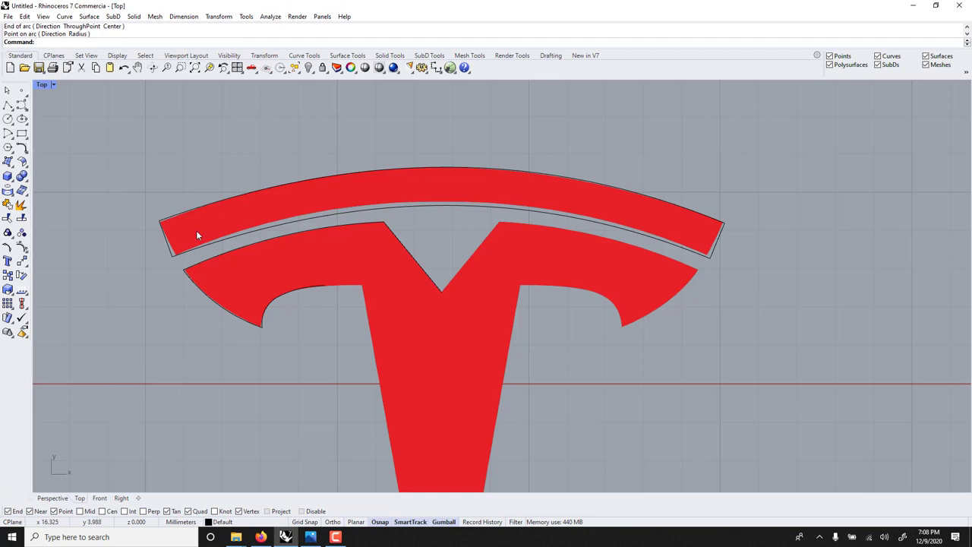
Step: Add lines to the T stem's corner and down to its bottom tip, then window-select all left-half curves
{"action": "type", "text": "line"}
{"action": "key", "text": "Return"}
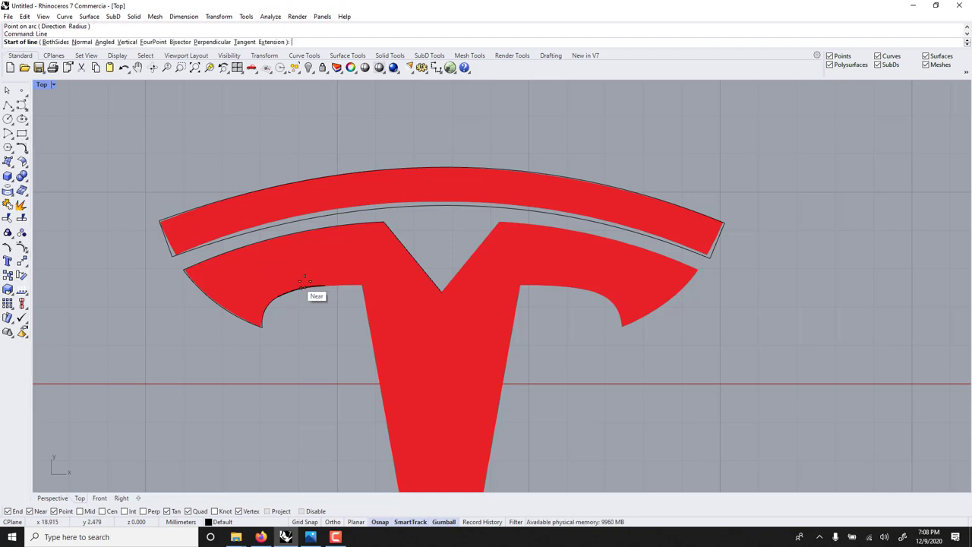
{"action": "left_click", "coordinate": [326, 284]}
{"action": "left_click", "coordinate": [364, 286]}
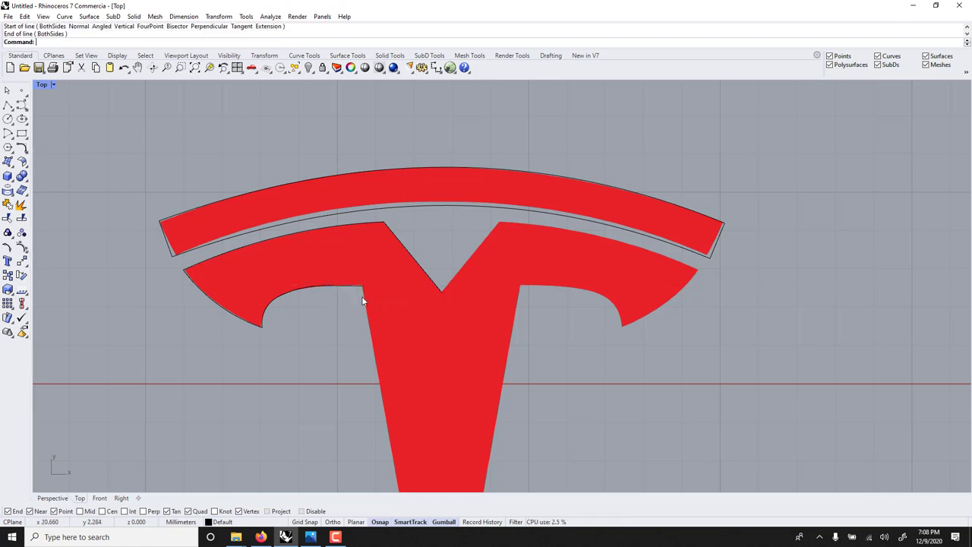
{"action": "scroll", "coordinate": [363, 300], "scroll_direction": "down", "scroll_amount": 3}
{"action": "right_click_drag", "start_coordinate": [361, 310], "coordinate": [356, 212]}
{"action": "key", "text": "Return"}
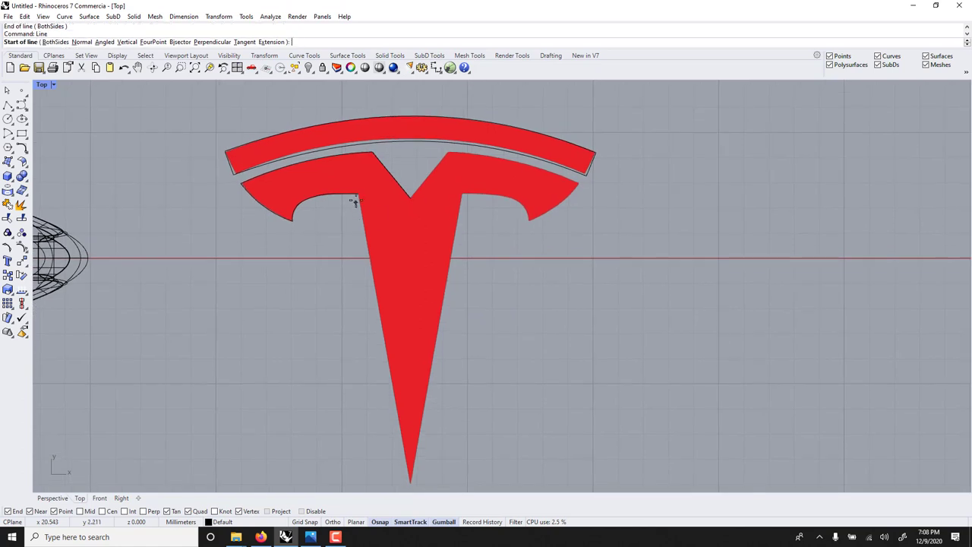
{"action": "left_click", "coordinate": [358, 194]}
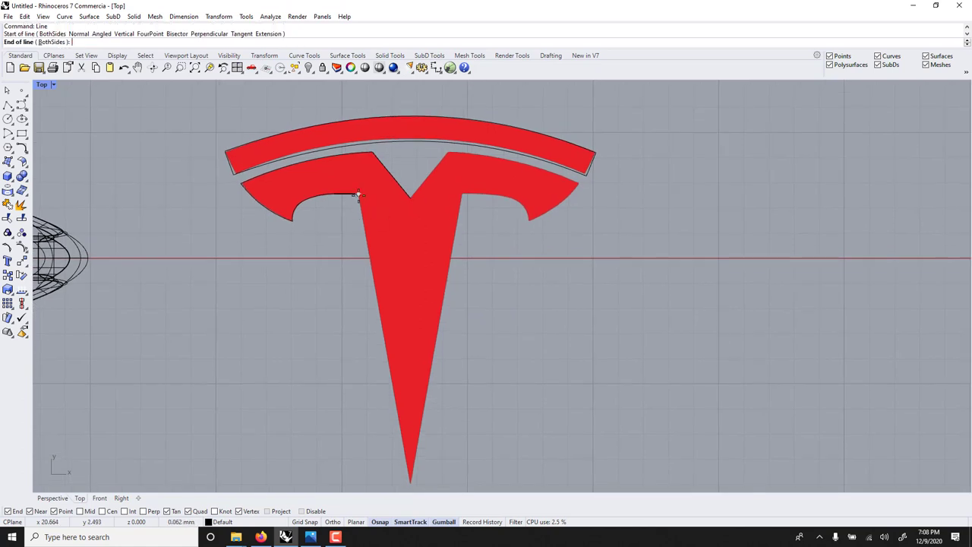
{"action": "left_click", "coordinate": [410, 477]}
{"action": "scroll", "coordinate": [321, 322], "scroll_direction": "down", "scroll_amount": 1}
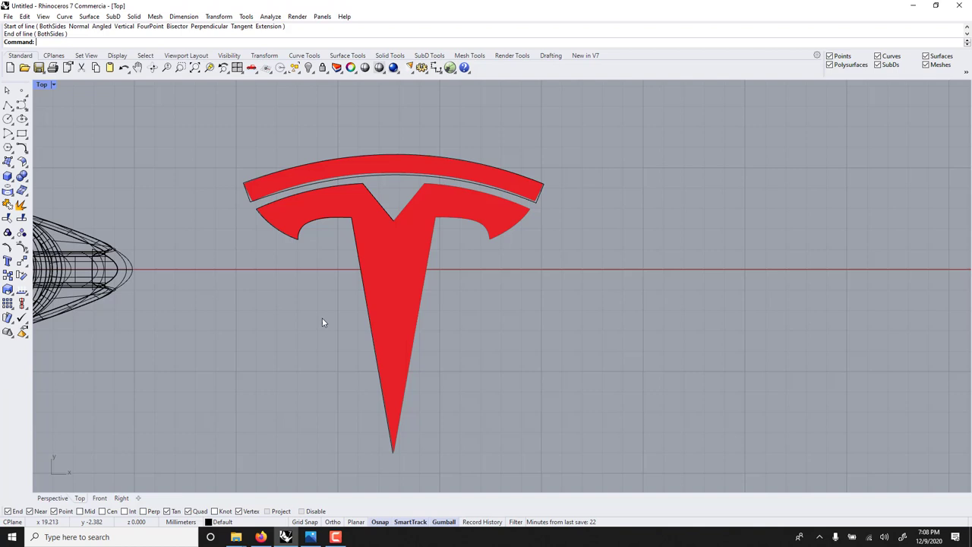
{"action": "left_click_drag", "start_coordinate": [395, 456], "coordinate": [248, 211]}
Step: Join the left-half curves and mirror them about the T's tip to create the right half
{"action": "key", "text": "ctrl+j"}
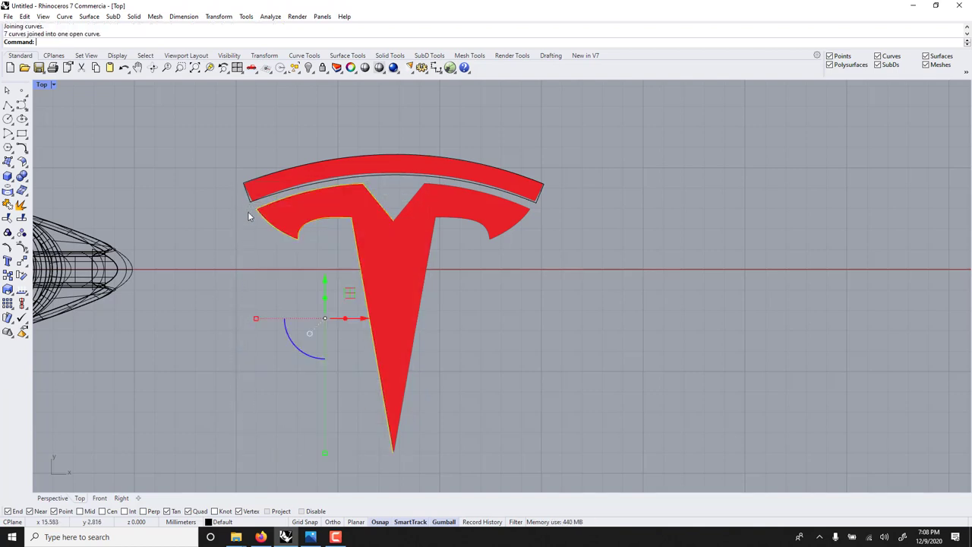
{"action": "key", "text": "Return"}
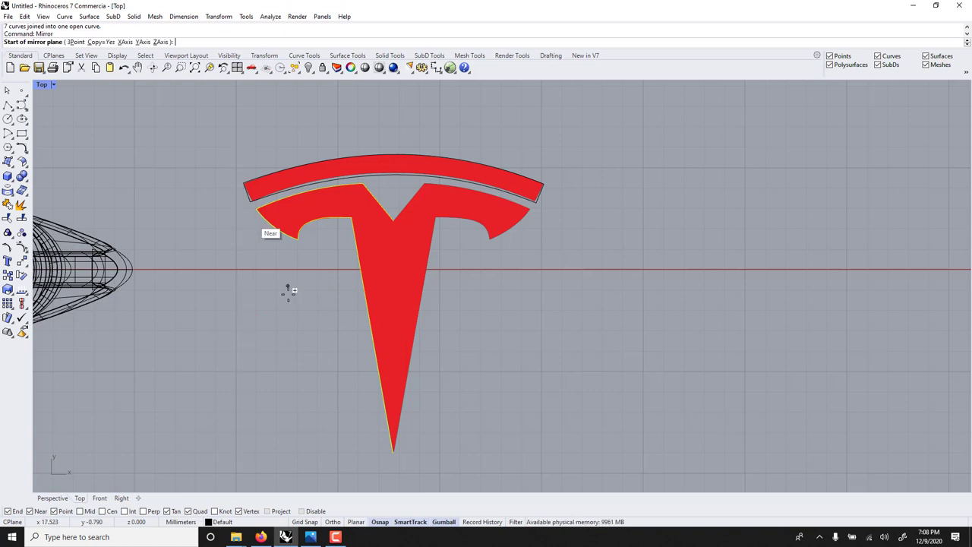
{"action": "left_click", "coordinate": [394, 452]}
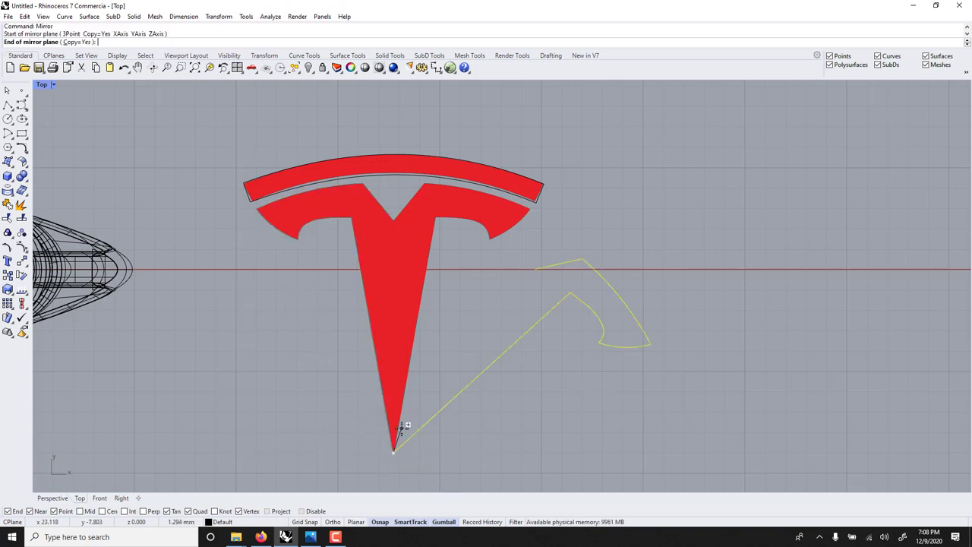
{"action": "left_click", "coordinate": [395, 416]}
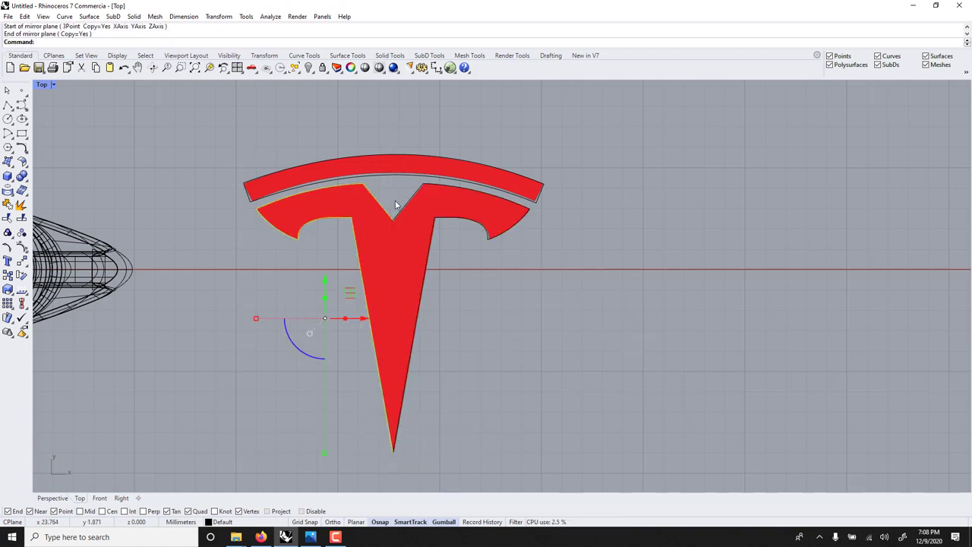
Step: Move the mirrored half's notch point to snap onto the edge's end point
{"action": "scroll", "coordinate": [392, 209], "scroll_direction": "up", "scroll_amount": 5}
{"action": "left_click", "coordinate": [363, 242]}
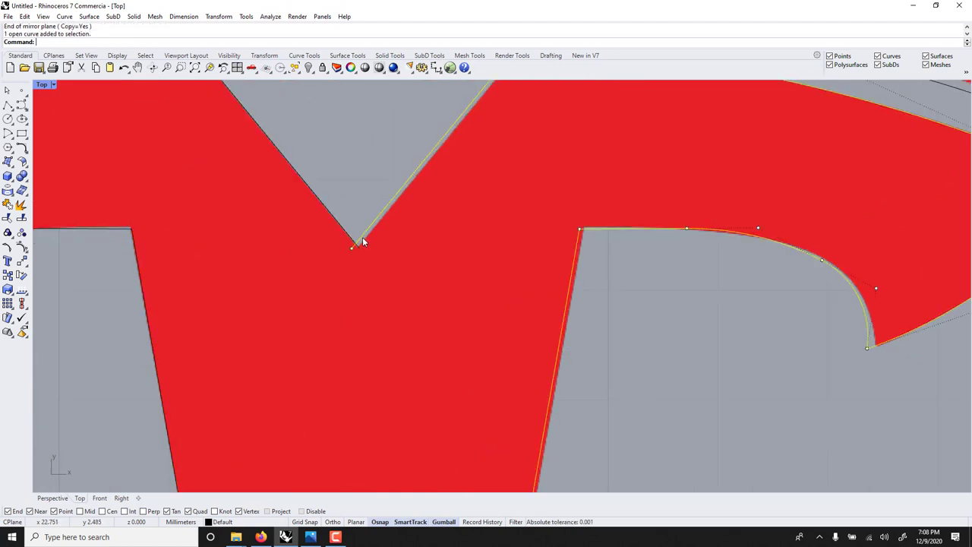
{"action": "left_click", "coordinate": [352, 246]}
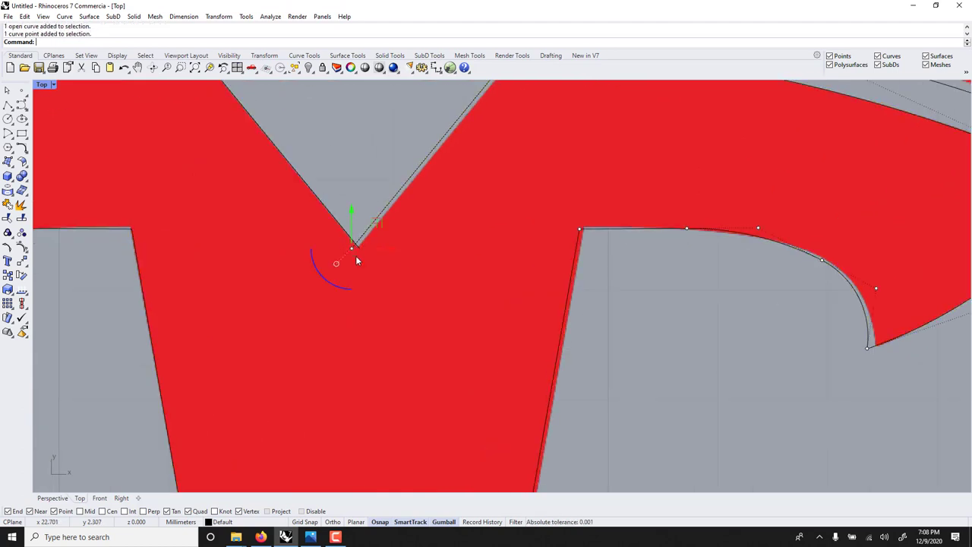
{"action": "key", "text": "Return"}
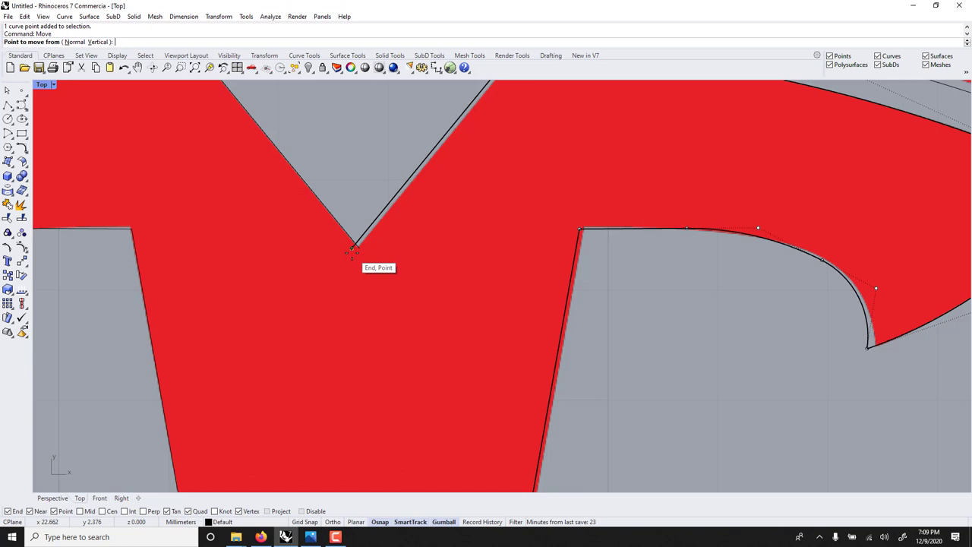
{"action": "left_click", "coordinate": [353, 248]}
{"action": "left_click", "coordinate": [355, 248]}
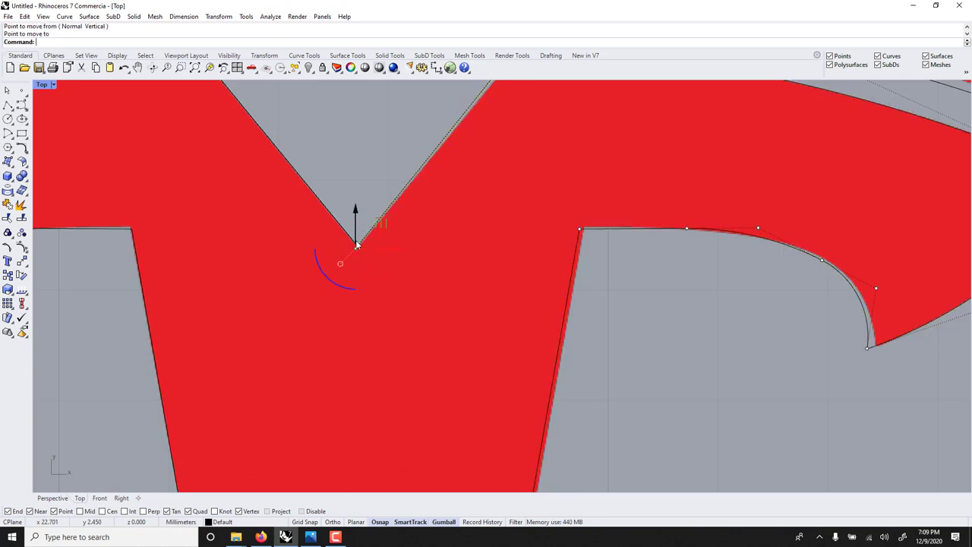
{"action": "scroll", "coordinate": [351, 227], "scroll_direction": "up", "scroll_amount": 5}
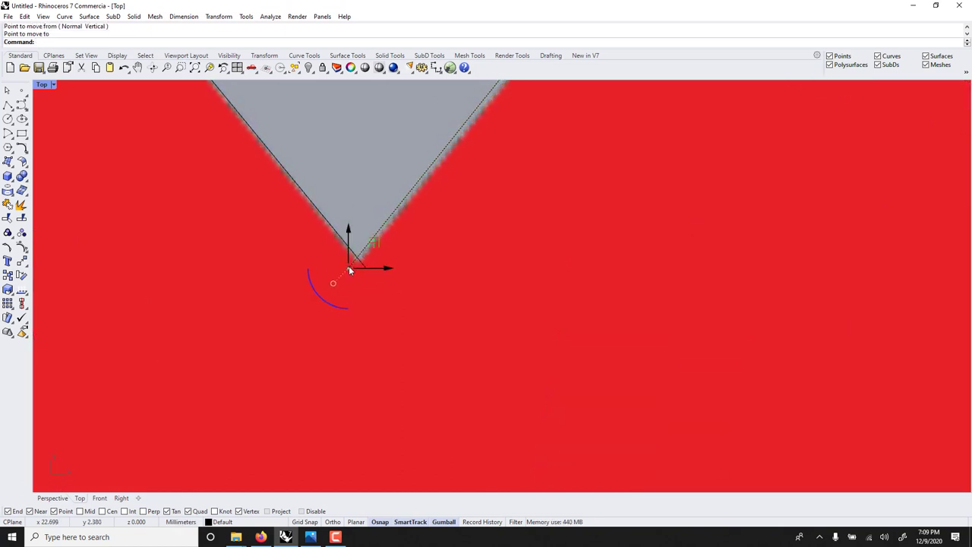
{"action": "left_click_drag", "start_coordinate": [349, 266], "coordinate": [364, 269]}
Step: Window-select both T body curves and join them into one closed outline
{"action": "scroll", "coordinate": [365, 269], "scroll_direction": "down", "scroll_amount": 5}
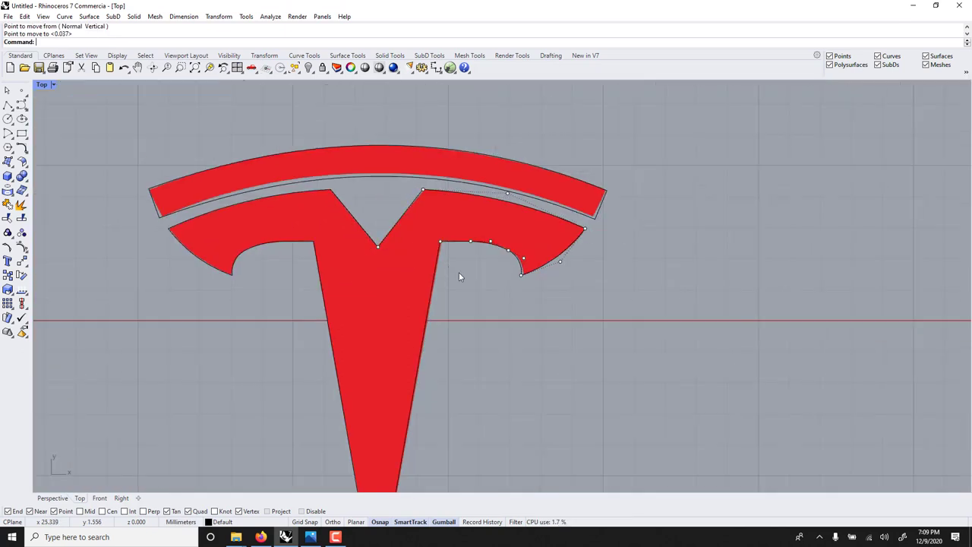
{"action": "scroll", "coordinate": [487, 304], "scroll_direction": "down", "scroll_amount": 4}
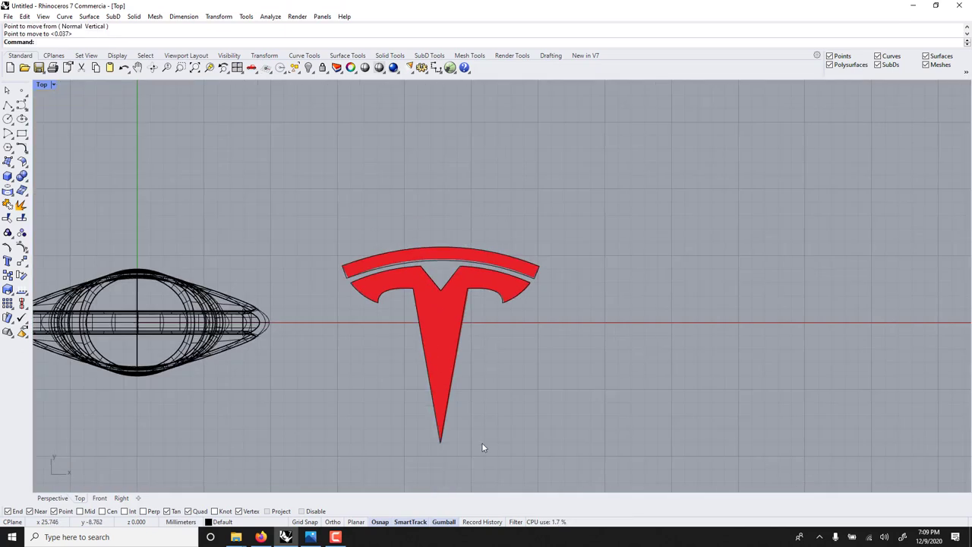
{"action": "scroll", "coordinate": [440, 441], "scroll_direction": "up", "scroll_amount": 5}
{"action": "scroll", "coordinate": [420, 448], "scroll_direction": "down", "scroll_amount": 5}
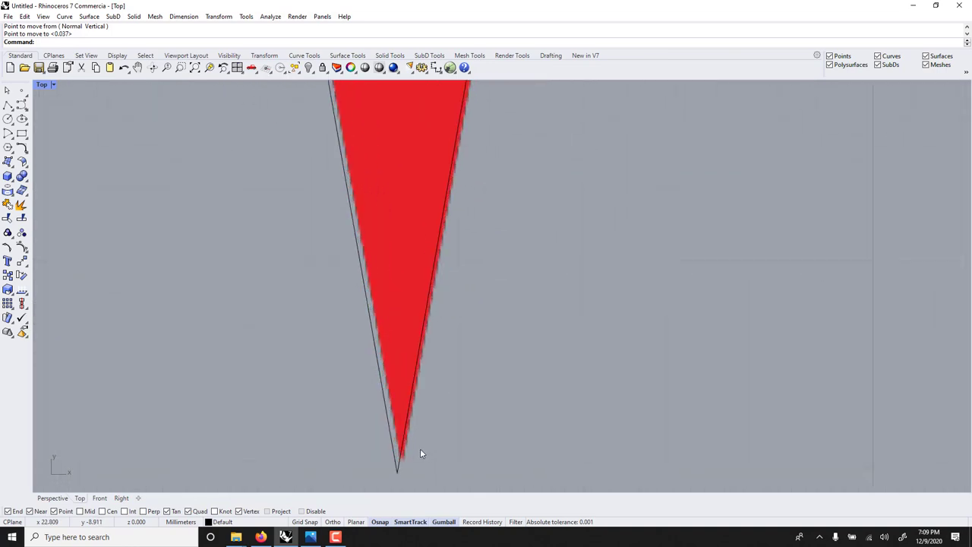
{"action": "scroll", "coordinate": [434, 413], "scroll_direction": "up", "scroll_amount": 5}
{"action": "left_click_drag", "start_coordinate": [438, 397], "coordinate": [333, 195]}
{"action": "key", "text": "ctrl+j"}
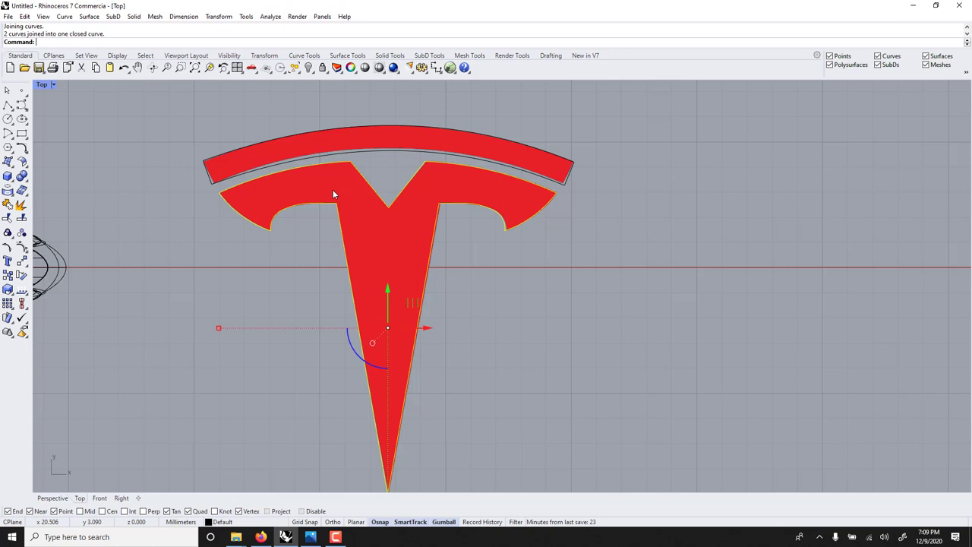
Step: Nudge the logo top arc's bottom-left corner point into place
{"action": "left_click", "coordinate": [210, 180]}
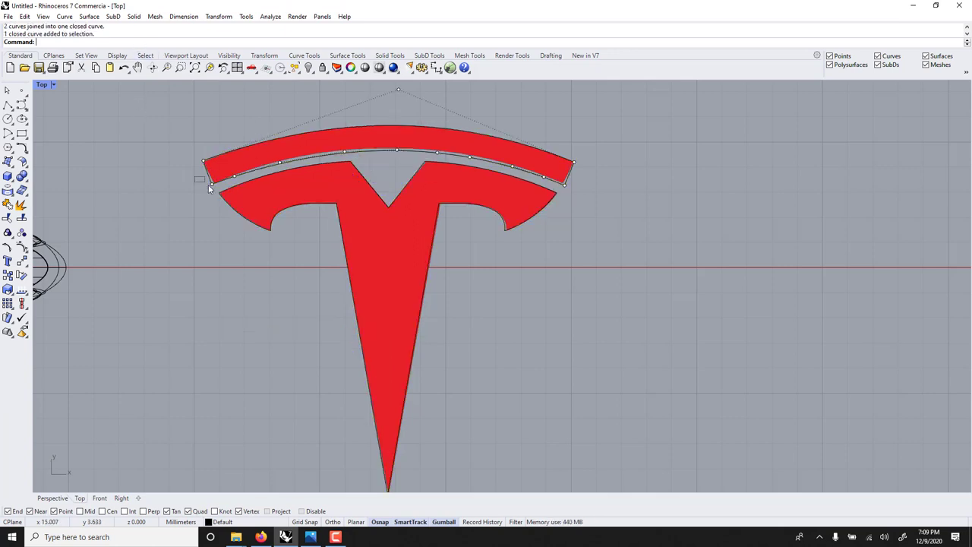
{"action": "left_click", "coordinate": [212, 183]}
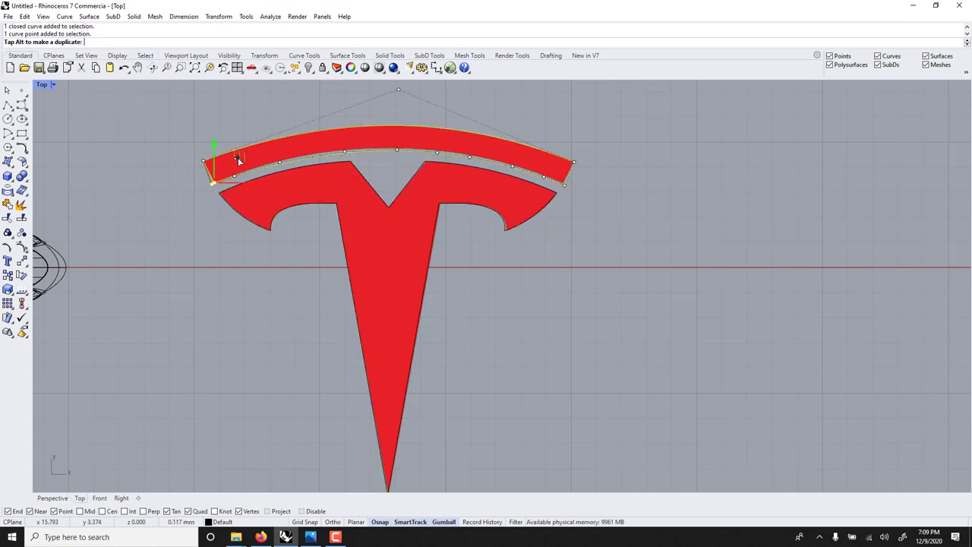
{"action": "left_click_drag", "start_coordinate": [238, 157], "coordinate": [245, 157]}
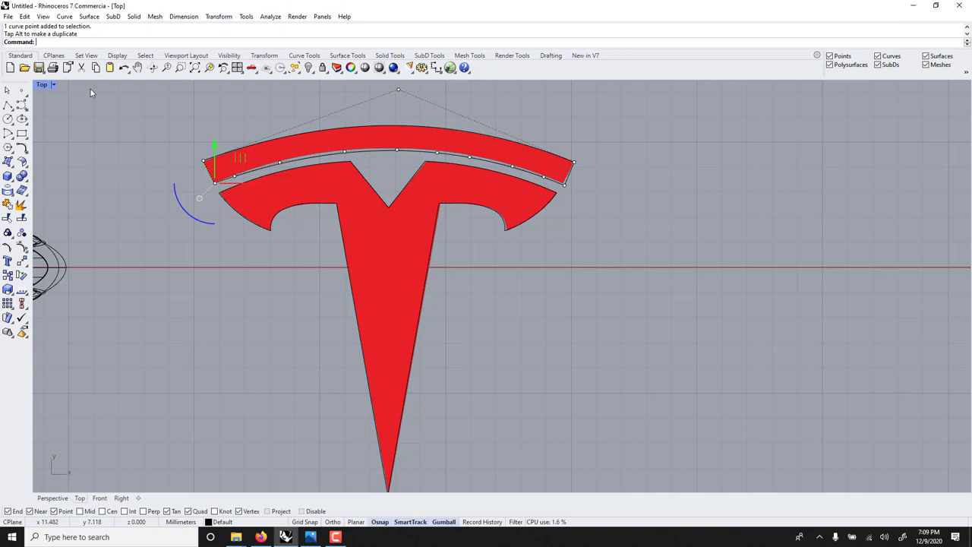
Step: Scale both logo outlines down with the gumball and move them onto the ring's centre
{"action": "scroll", "coordinate": [196, 179], "scroll_direction": "down", "scroll_amount": 5}
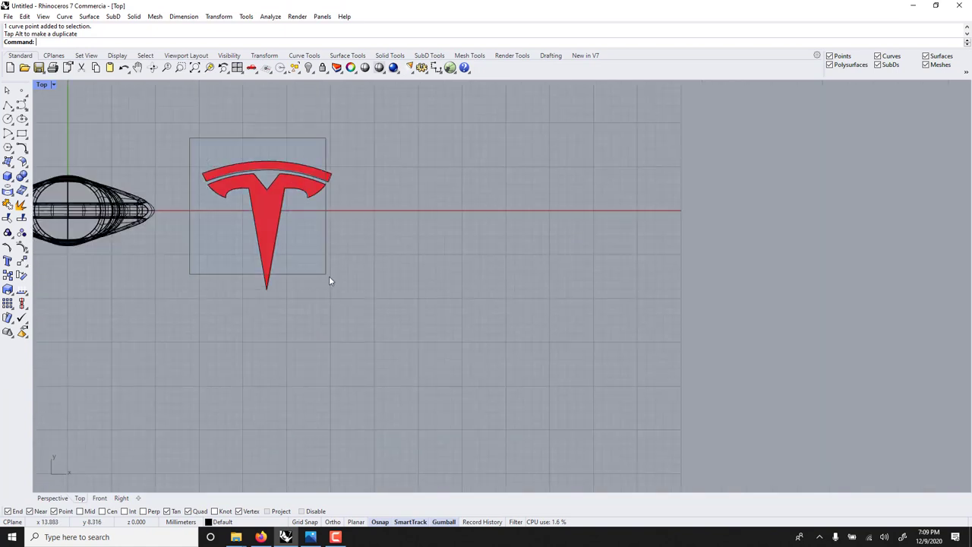
{"action": "left_click_drag", "start_coordinate": [329, 281], "coordinate": [349, 289]}
{"action": "right_click_drag", "start_coordinate": [349, 289], "coordinate": [465, 322]}
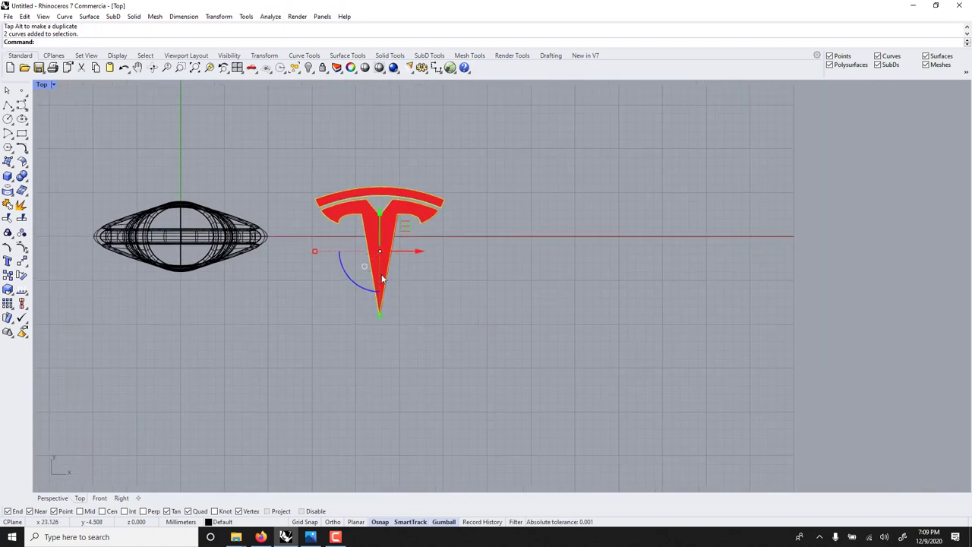
{"action": "left_click_drag", "start_coordinate": [315, 251], "coordinate": [343, 252], "text": "shift"}
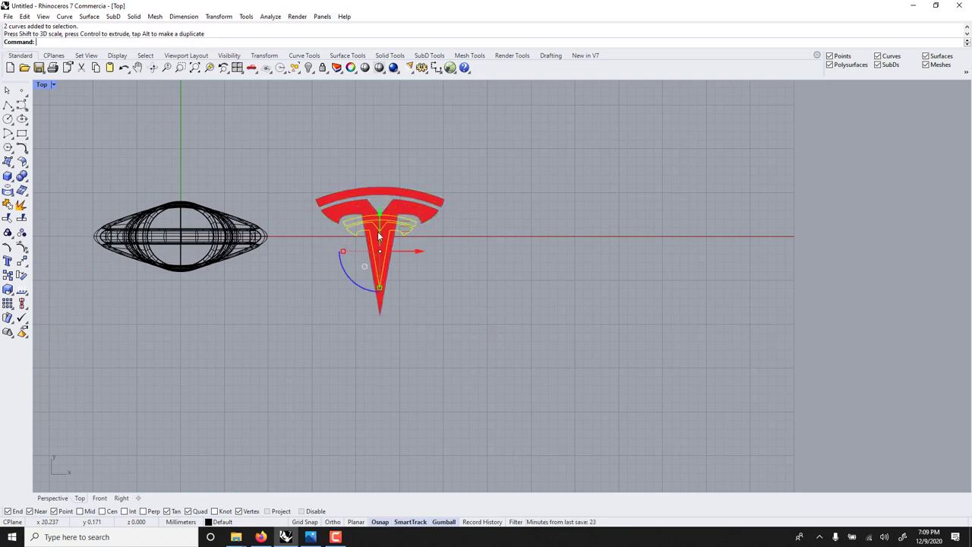
{"action": "left_click_drag", "start_coordinate": [404, 226], "coordinate": [207, 217]}
{"action": "scroll", "coordinate": [172, 220], "scroll_direction": "up", "scroll_amount": 4}
{"action": "left_click_drag", "start_coordinate": [104, 272], "coordinate": [134, 271], "text": "shift"}
{"action": "key", "text": "ctrl+m"}
Step: In the maximized Perspective view, extrude the two Tesla logo curves at the default distance
{"action": "double_click", "coordinate": [515, 83]}
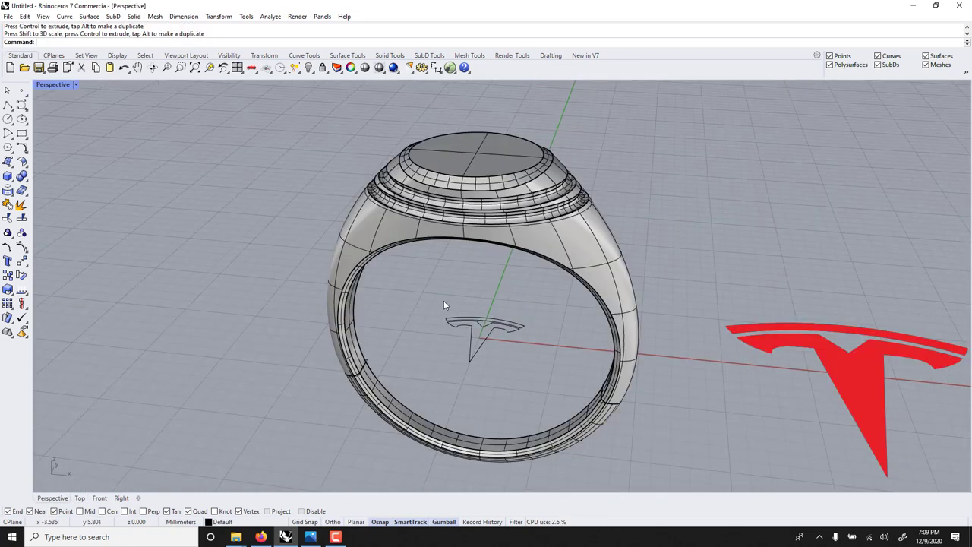
{"action": "left_click_drag", "start_coordinate": [497, 367], "coordinate": [538, 369]}
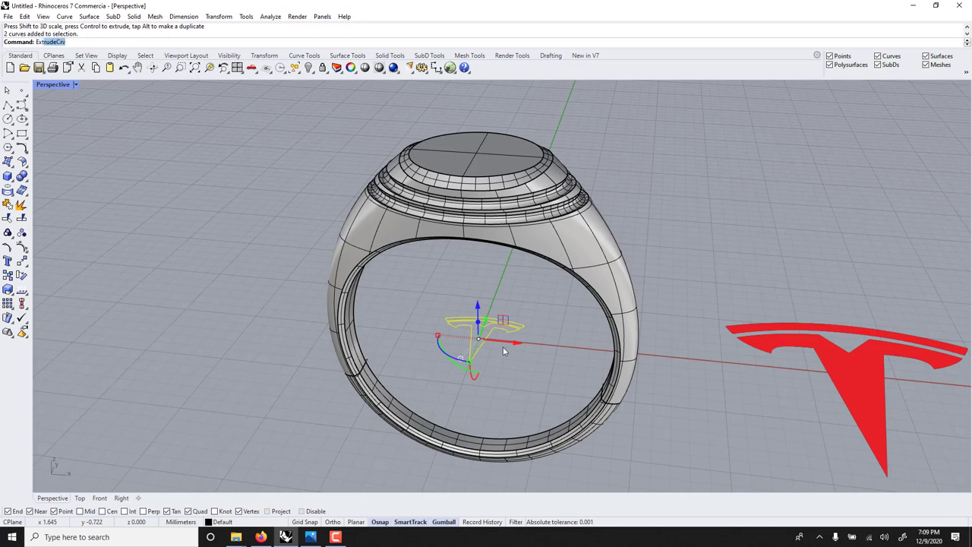
{"action": "key", "text": "Return"}
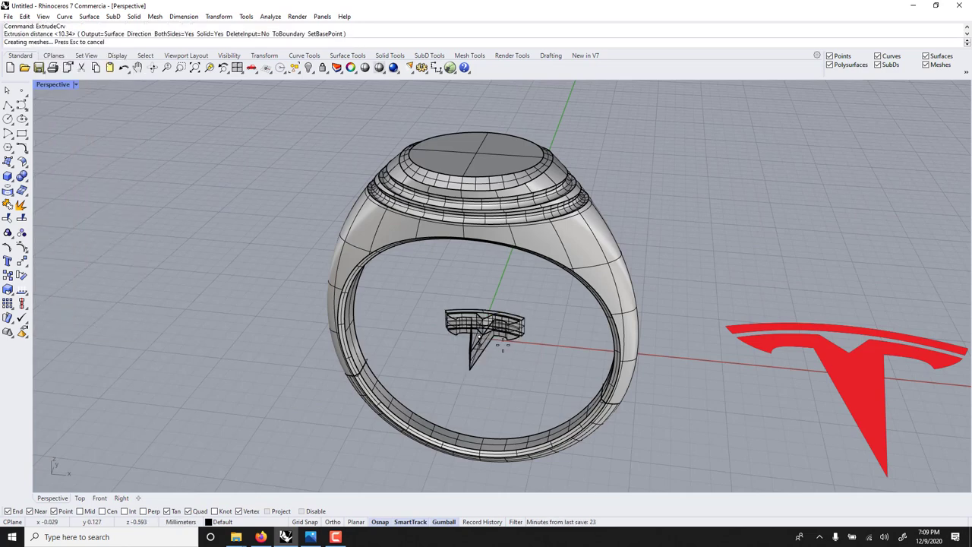
{"action": "key", "text": "Return"}
Step: Select both logo extrusions and raise them with the gumball onto the ring's oval top
{"action": "left_click", "coordinate": [497, 330]}
{"action": "left_click", "coordinate": [494, 326]}
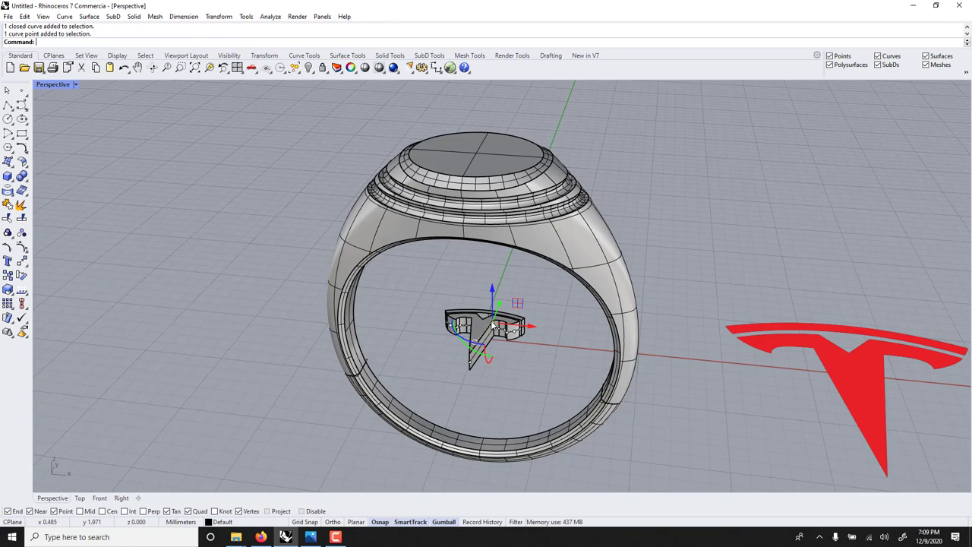
{"action": "left_click", "coordinate": [477, 319]}
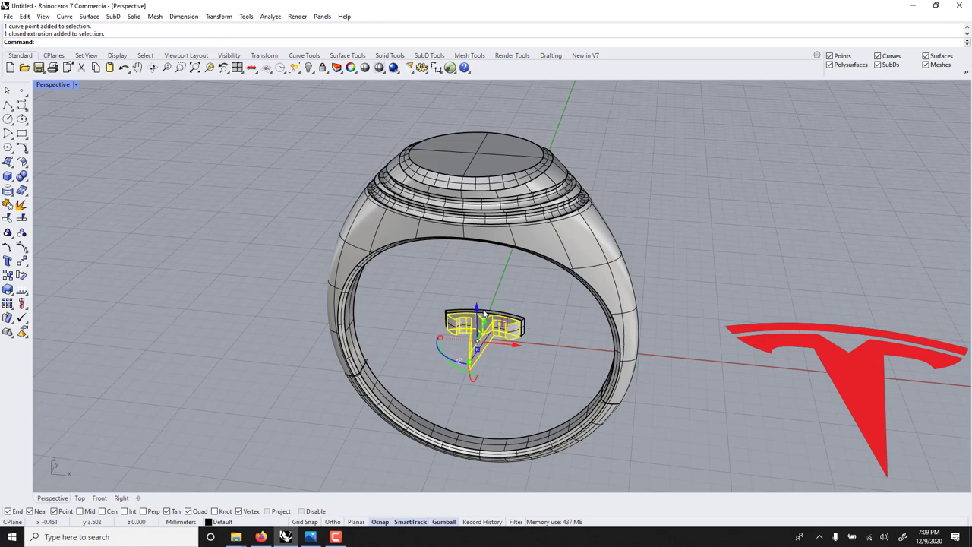
{"action": "left_click", "coordinate": [482, 311], "text": "shift"}
{"action": "left_click_drag", "start_coordinate": [477, 308], "coordinate": [473, 123]}
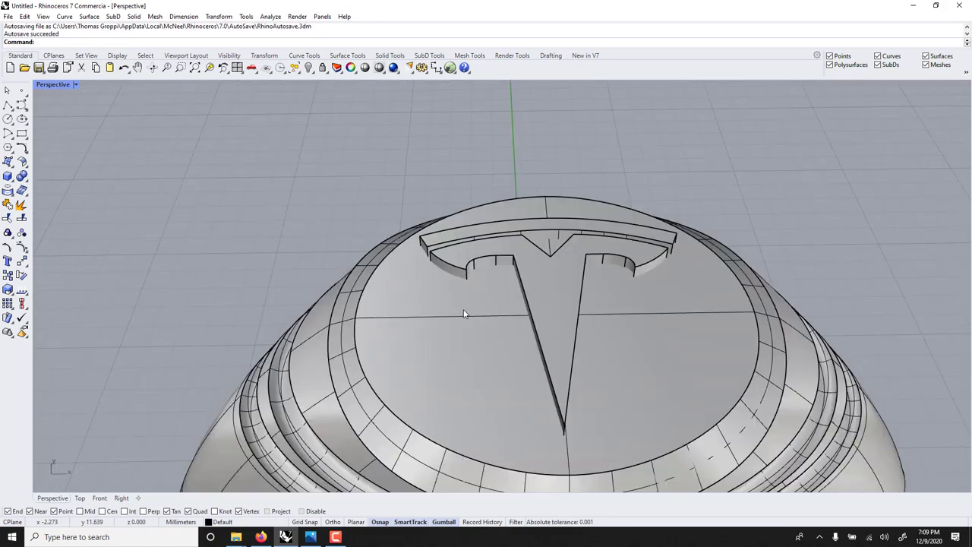
Step: Run BooleanDifference with the ring as the body and the logo solid as the cutter
{"action": "type", "text": "booleandifference"}
{"action": "key", "text": "Return"}
{"action": "left_click", "coordinate": [458, 318]}
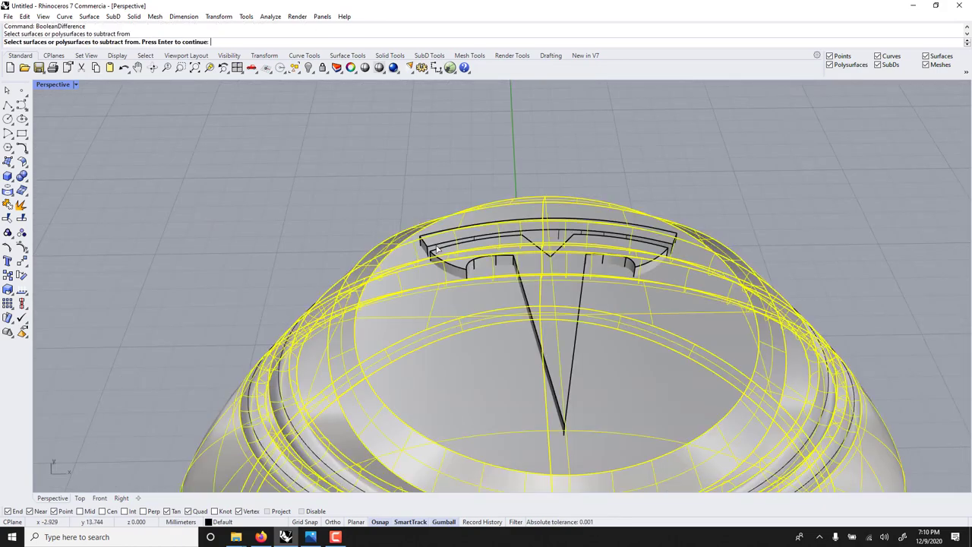
{"action": "key", "text": "Return"}
{"action": "left_click", "coordinate": [431, 240]}
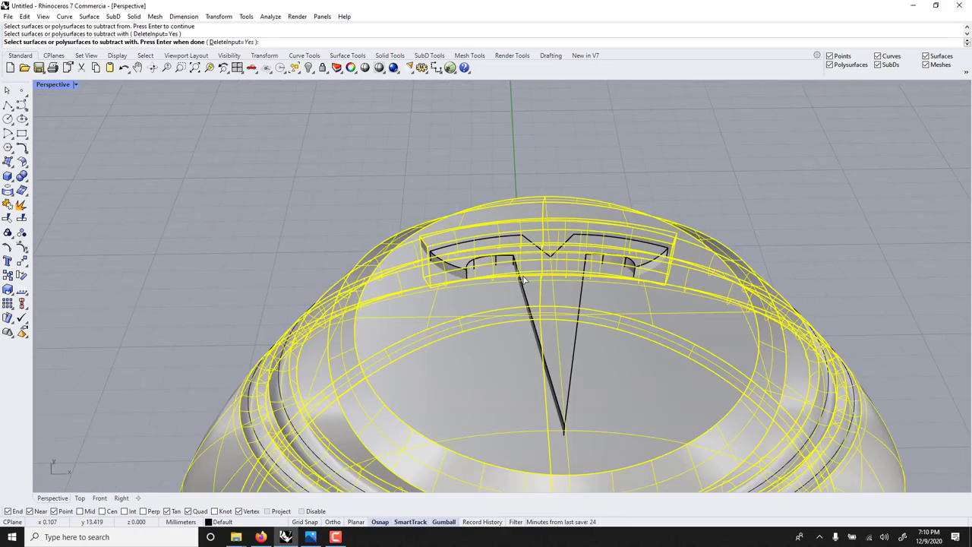
{"action": "key", "text": "Return"}
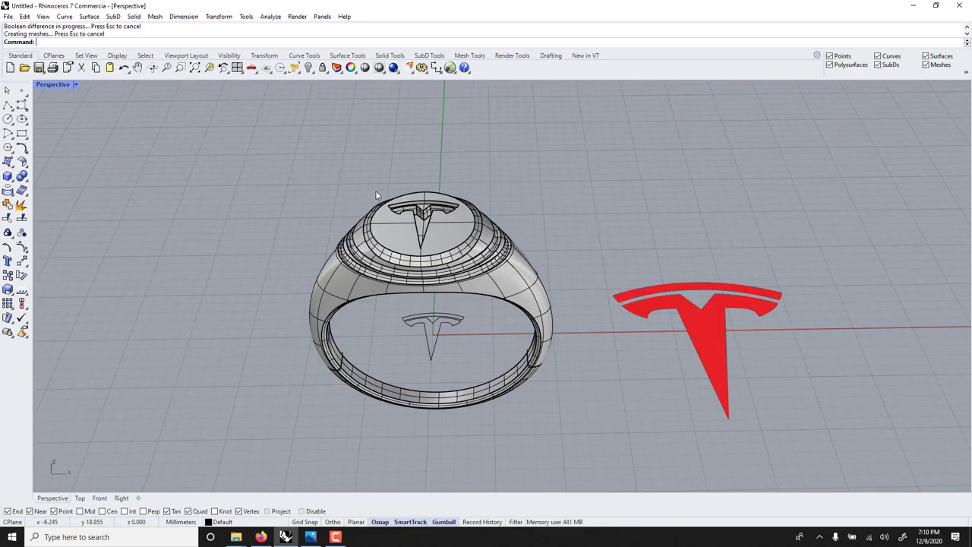
{"action": "right_click_drag", "start_coordinate": [375, 190], "coordinate": [417, 189]}
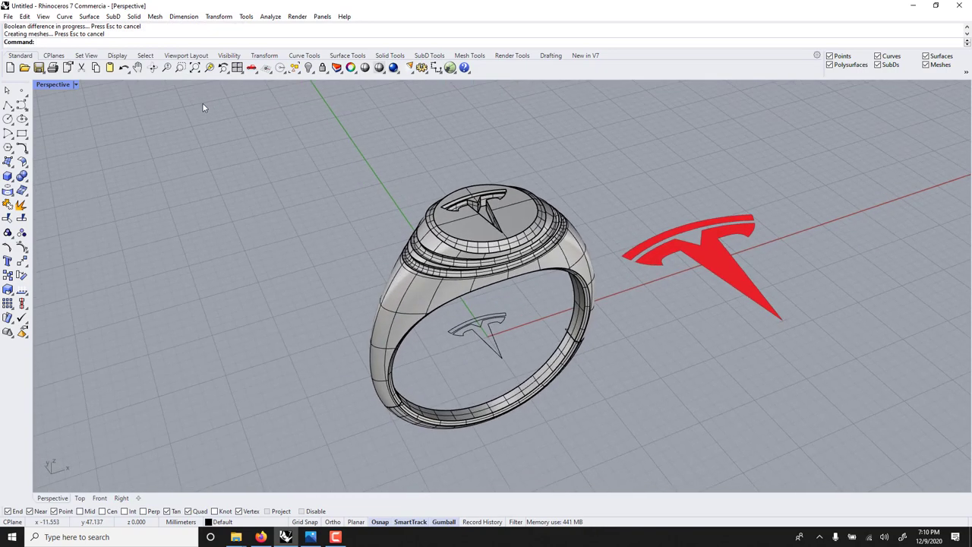
Step: Switch the Perspective viewport to Rendered display mode
{"action": "left_click", "coordinate": [73, 84]}
{"action": "left_click", "coordinate": [76, 144]}
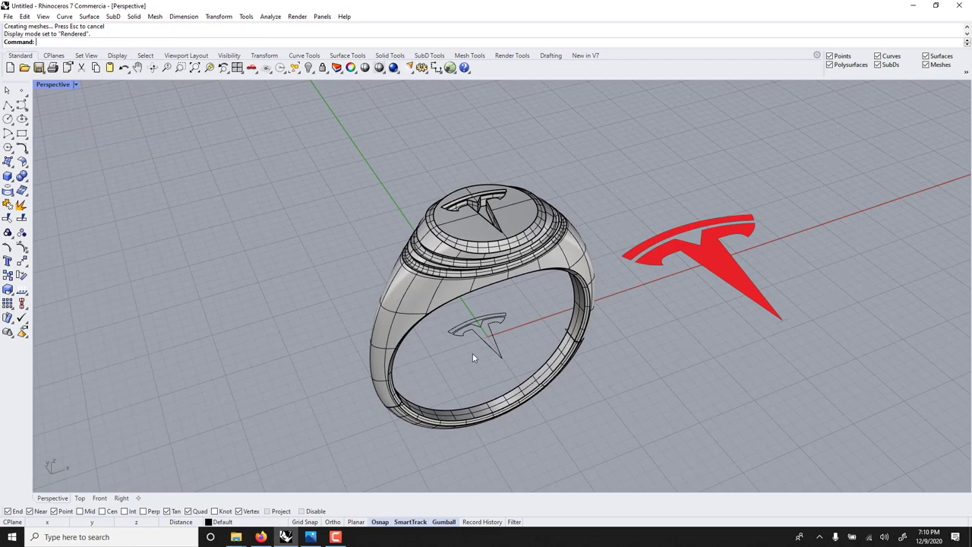
{"action": "scroll", "coordinate": [472, 357], "scroll_direction": "up", "scroll_amount": 3}
{"action": "scroll", "coordinate": [472, 357], "scroll_direction": "down", "scroll_amount": 2}
Step: Hide the leftover logo construction curves, leaving only the rendered ring visible
{"action": "left_click_drag", "start_coordinate": [246, 131], "coordinate": [632, 485]}
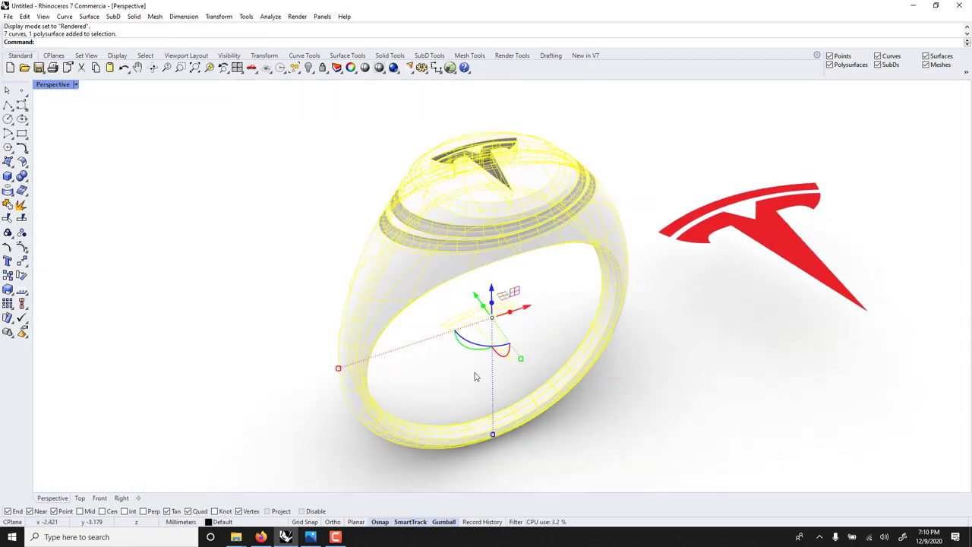
{"action": "left_click", "coordinate": [397, 304], "text": "ctrl"}
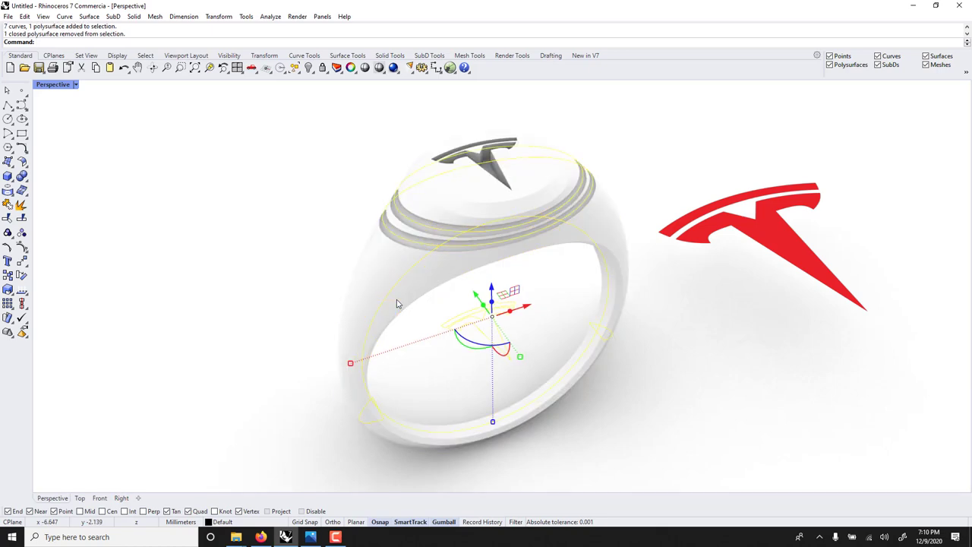
{"action": "key", "text": "Return"}
{"action": "right_click_drag", "start_coordinate": [334, 281], "coordinate": [311, 287]}
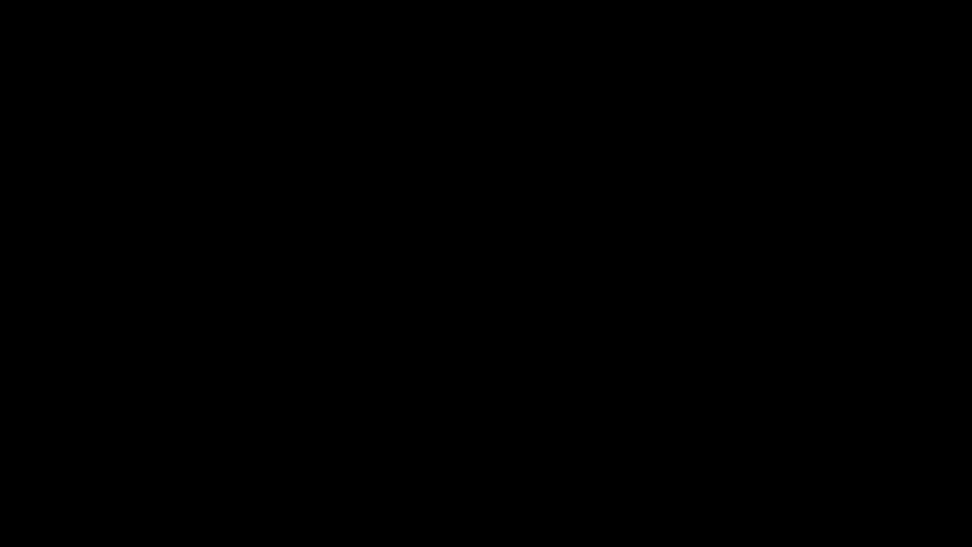